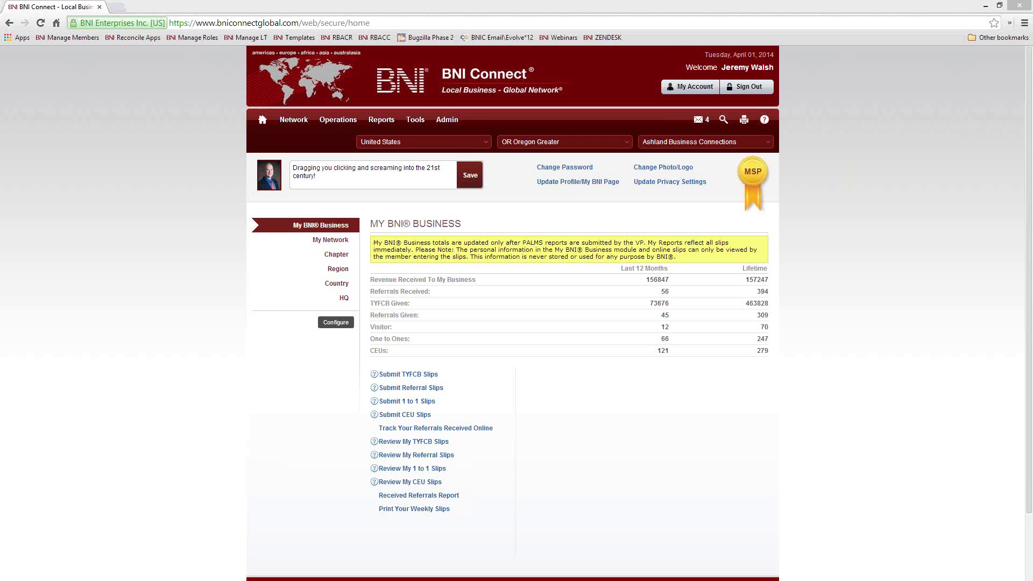
Step: Load the BNI Connect YouTube channel in a new tab via the ^yt shortcut and browse its uploads
click(117, 8)
text(^)
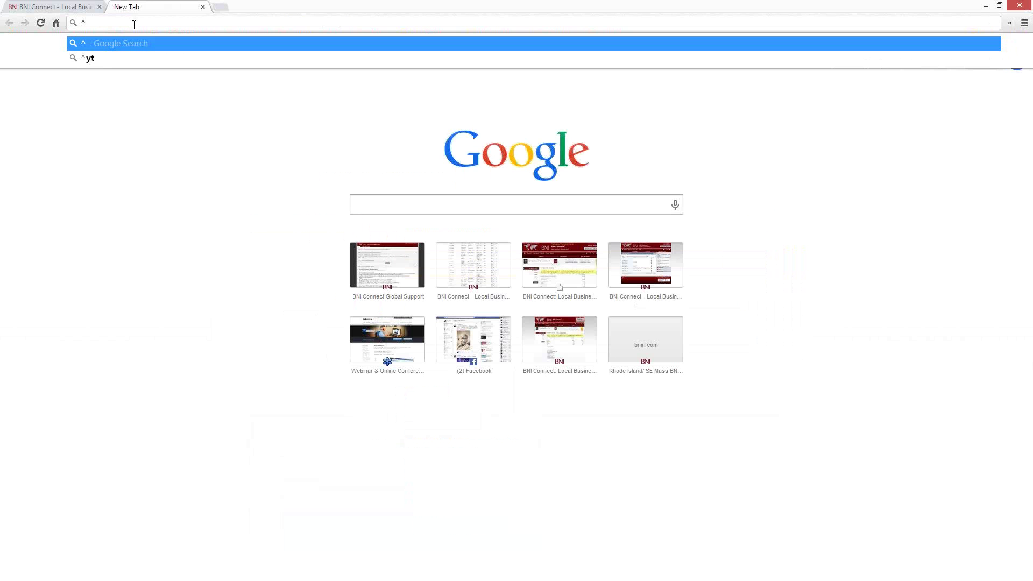
text(yt)
key(Escape)
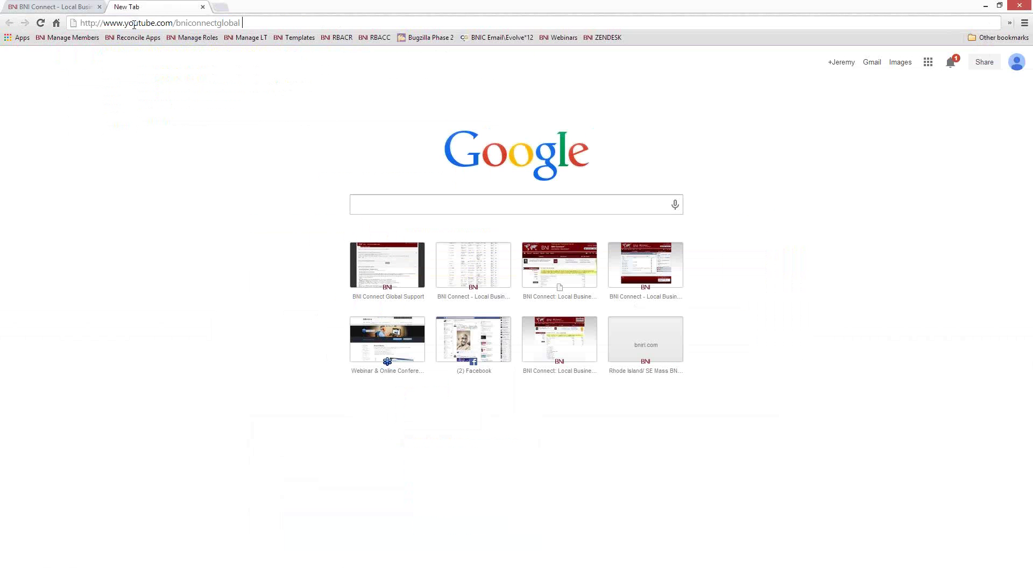
key(Return)
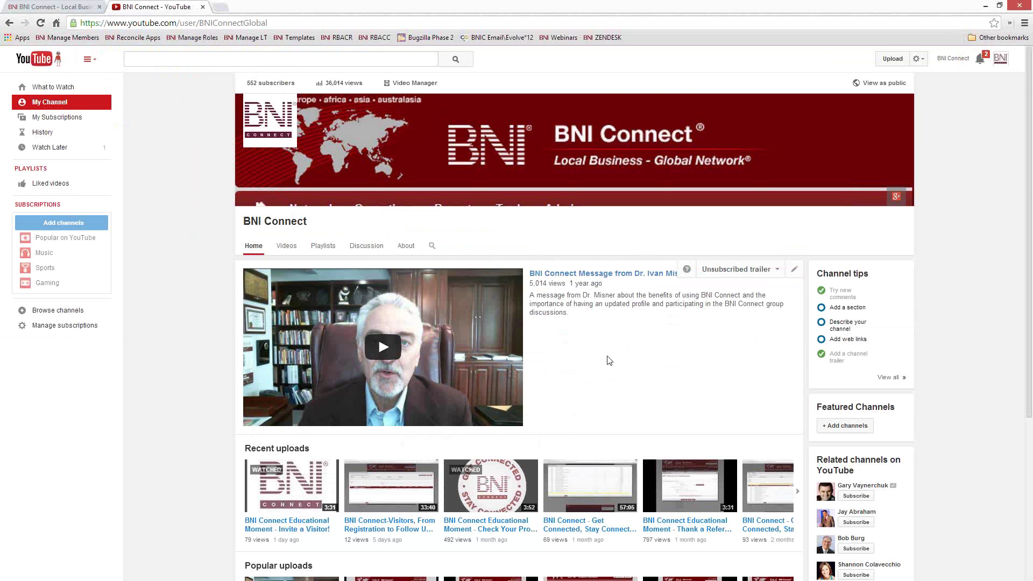
scroll(609, 360, down, 4)
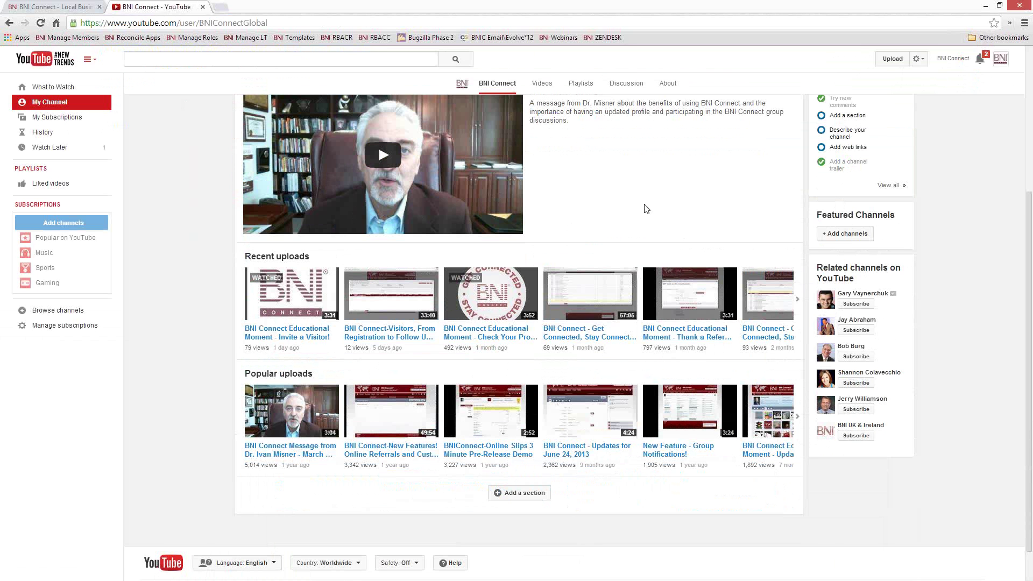
click(308, 21)
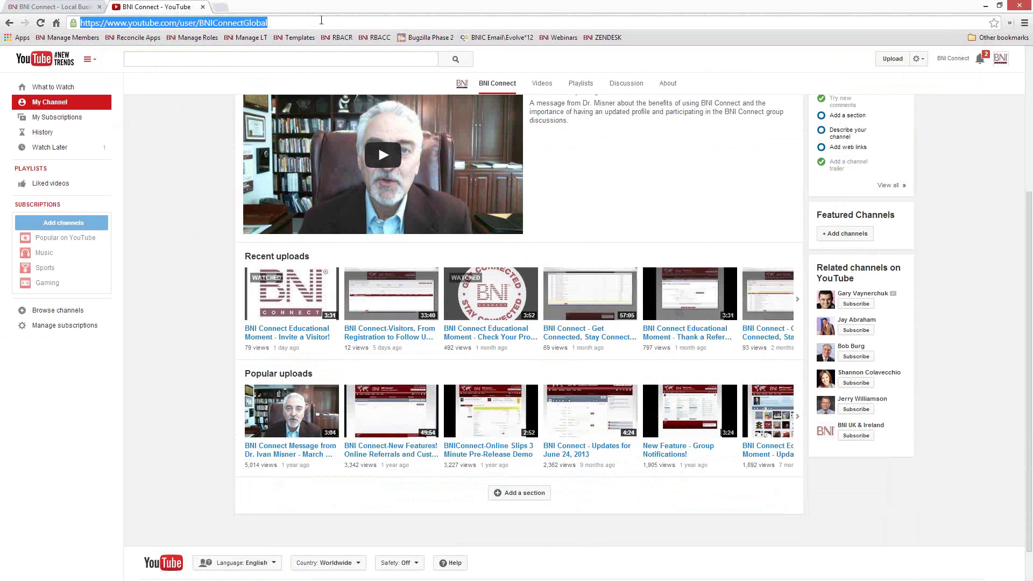
Step: Return to the BNI Connect support page and scroll down to Chapter Training and Documentation
click(59, 11)
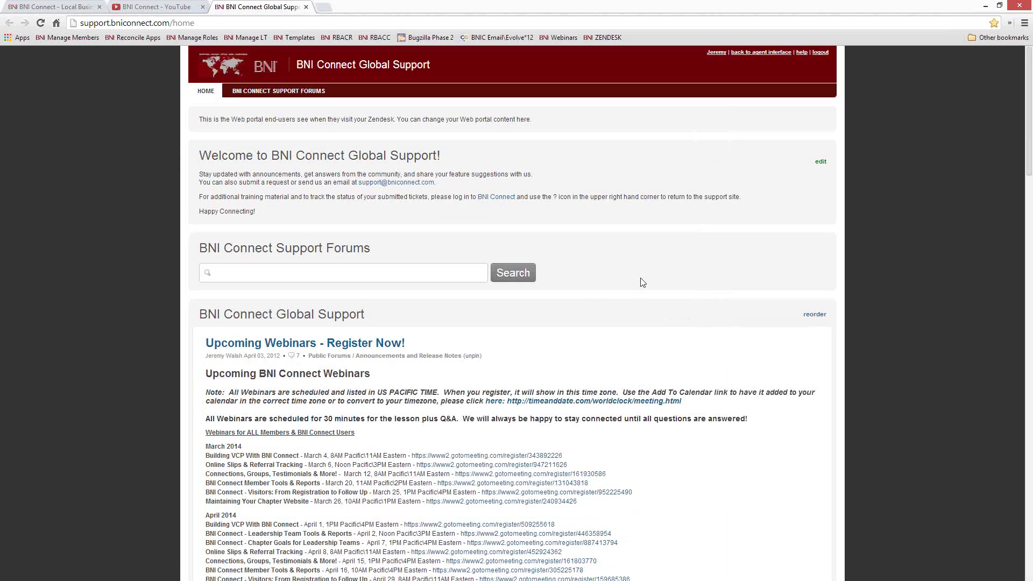
scroll(642, 283, down, 12)
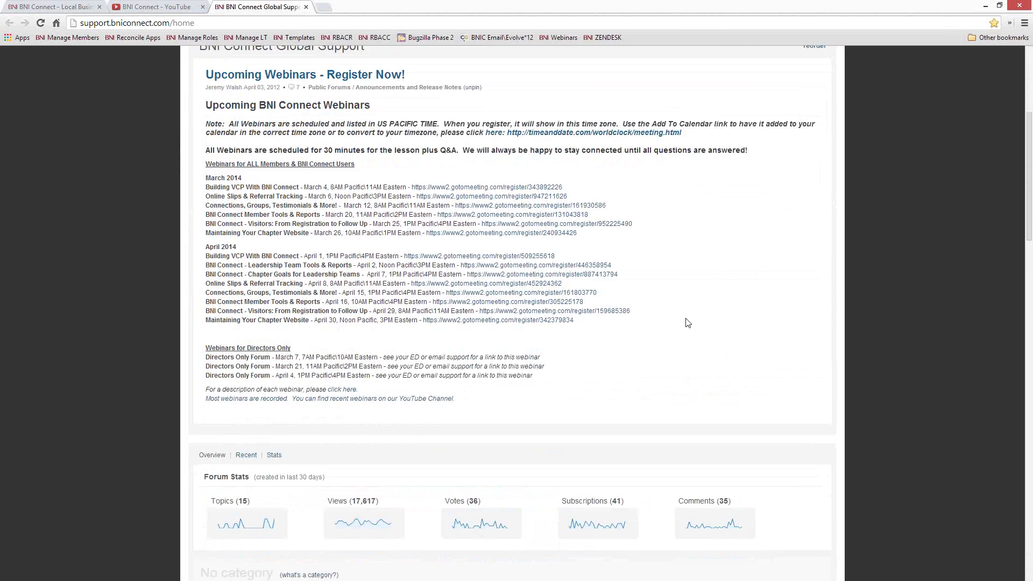
scroll(686, 323, down, 7)
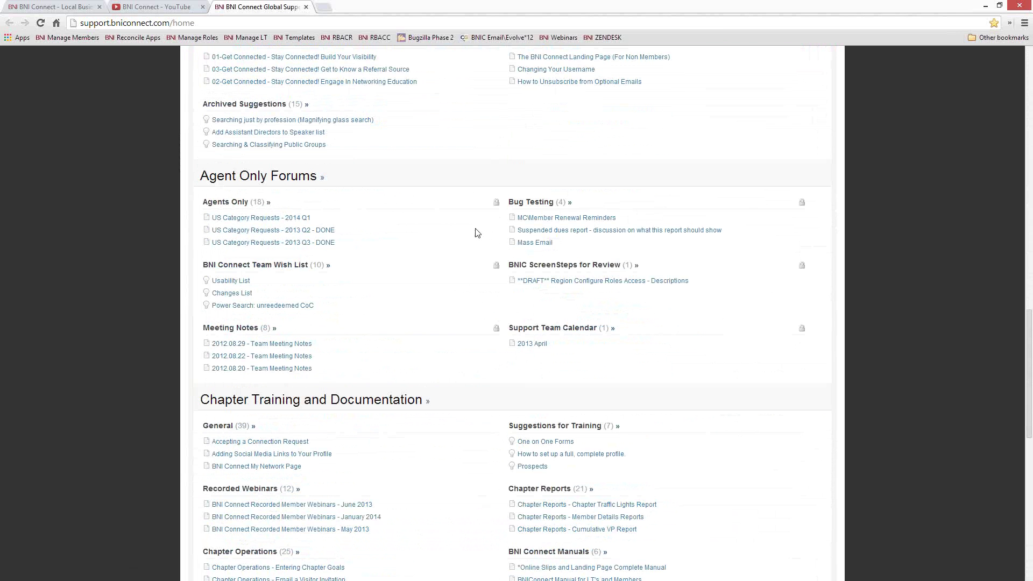
scroll(477, 231, down, 1)
scroll(476, 233, down, 5)
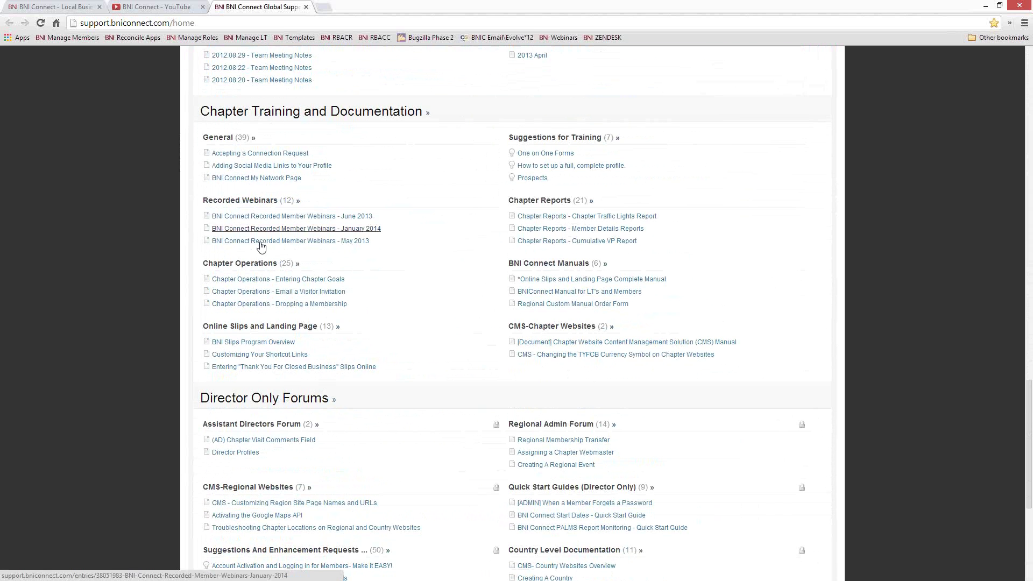
Step: Read through the 'BNI Connect Recorded Member Webinars - January 2014' article, then close it
click(316, 228)
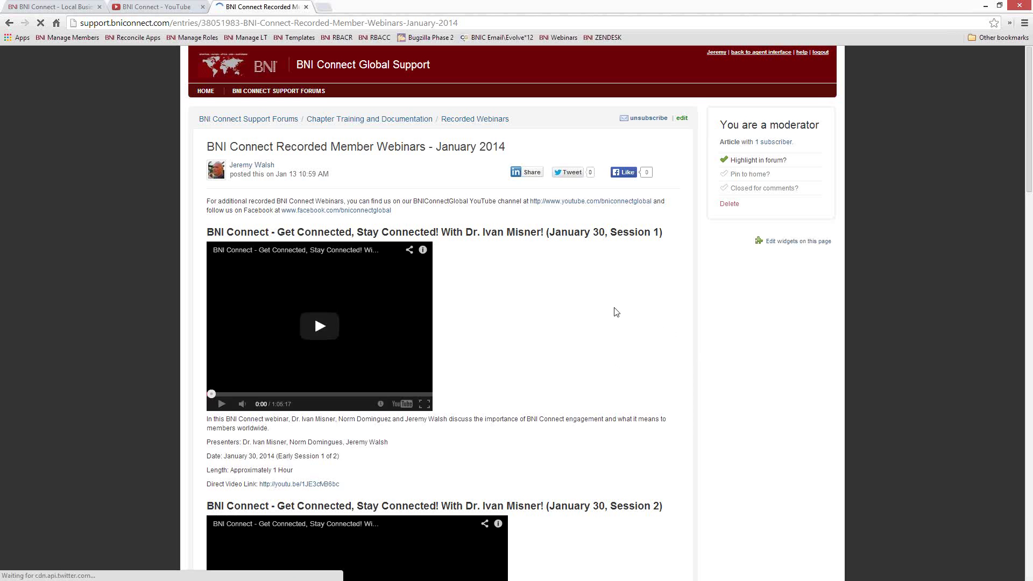
scroll(624, 315, down, 4)
scroll(614, 308, down, 7)
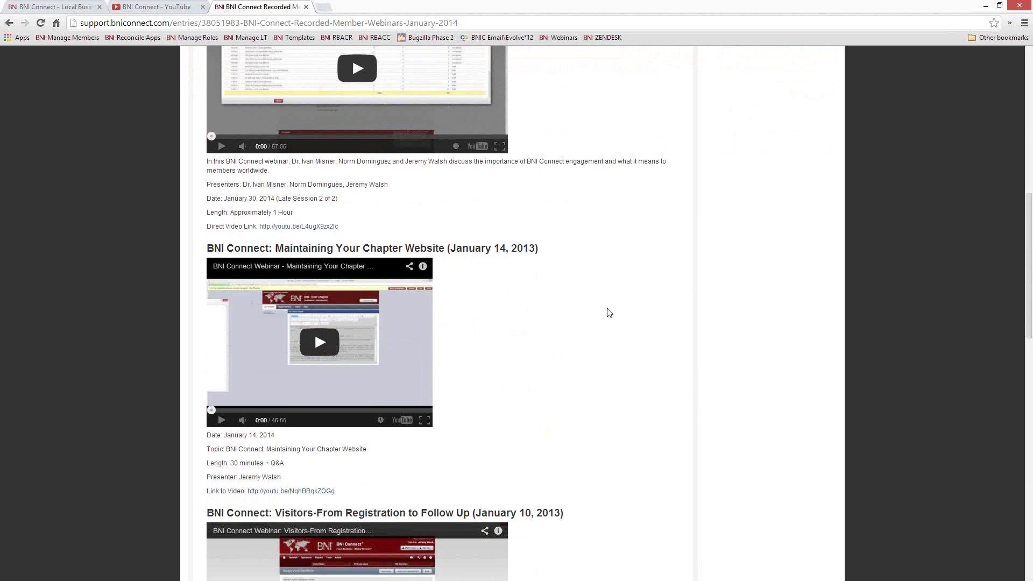
scroll(614, 313, down, 8)
scroll(604, 313, down, 3)
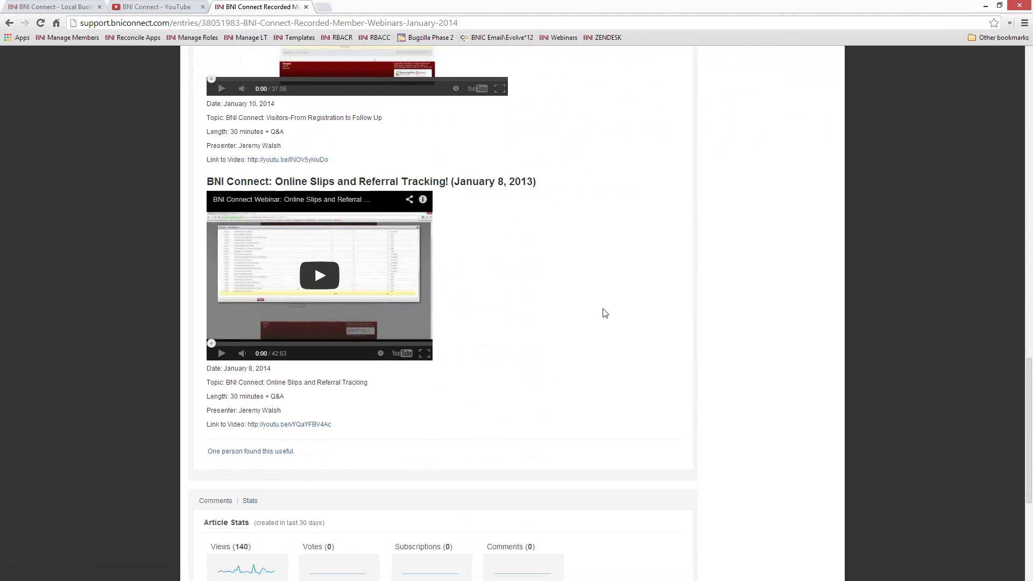
scroll(604, 311, up, 20)
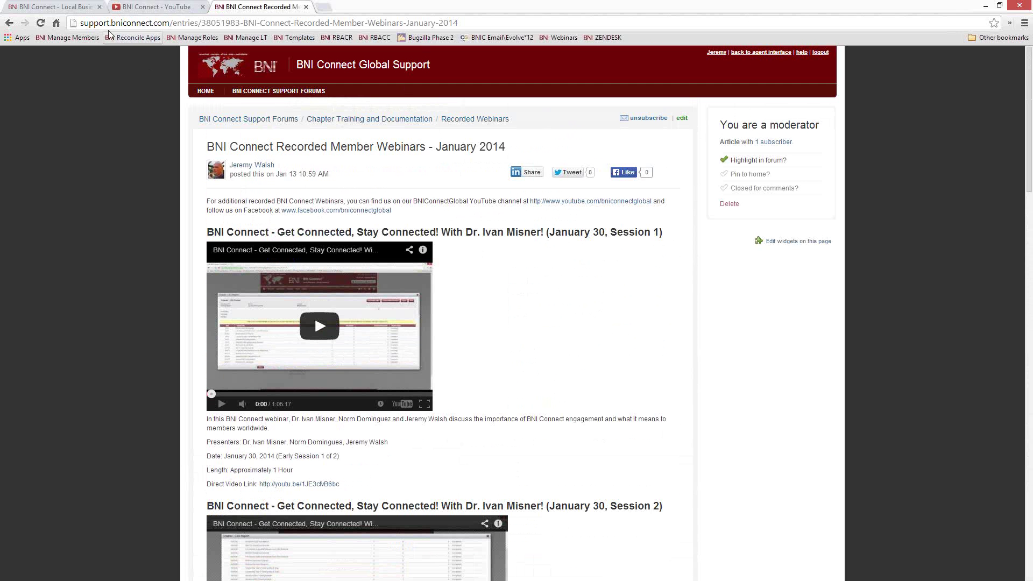
click(305, 6)
Step: Close the YouTube channel and support tabs so only the BNI Connect home page remains
click(203, 6)
click(136, 6)
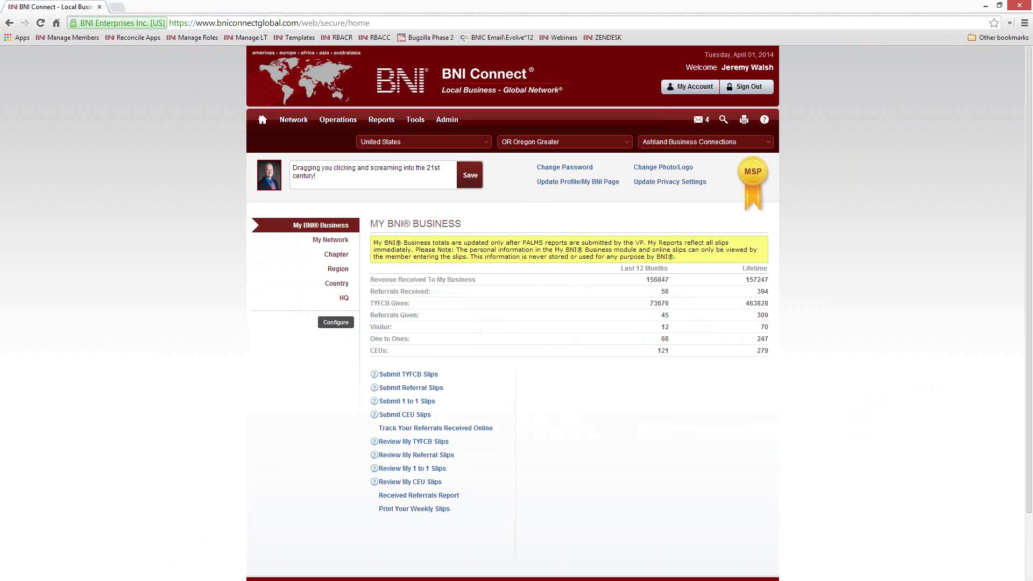
Step: Open antarcticreferrals.com, the BNI Antarctica test site, in a new tab
click(117, 7)
text(antar)
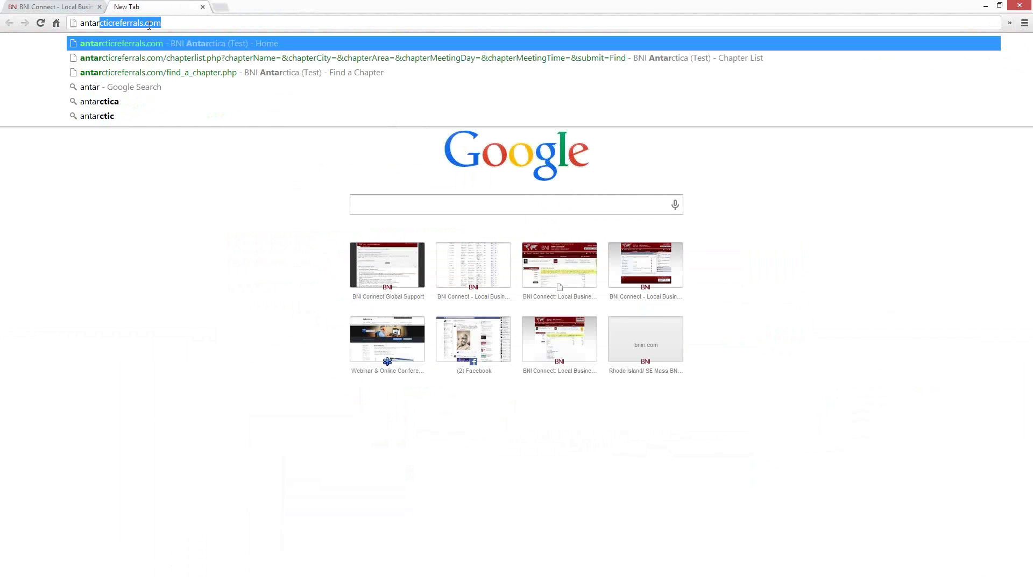
key(Return)
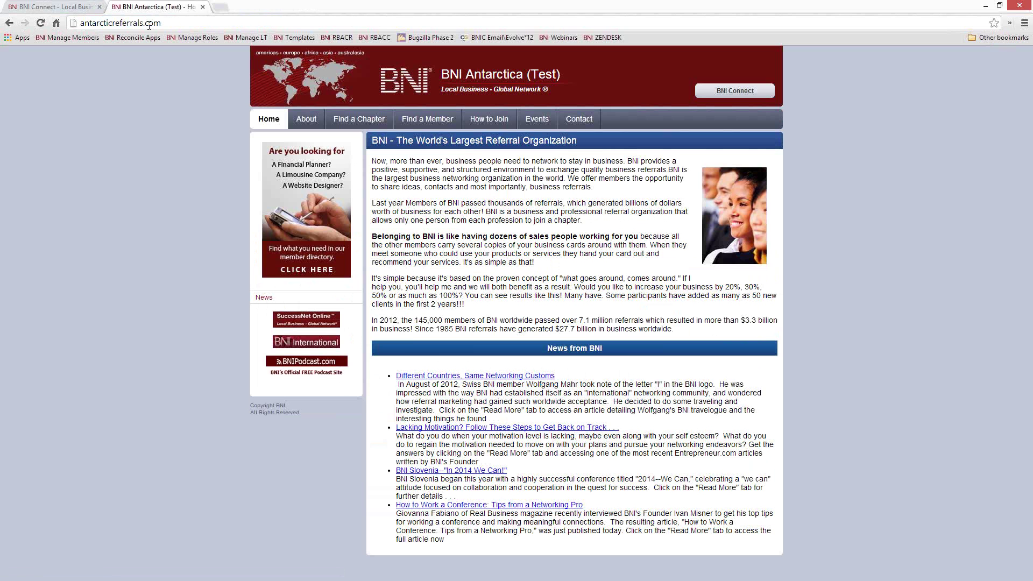
Step: Search Find a Member for 'aaa' and open the Frosty Five test member's details
click(421, 121)
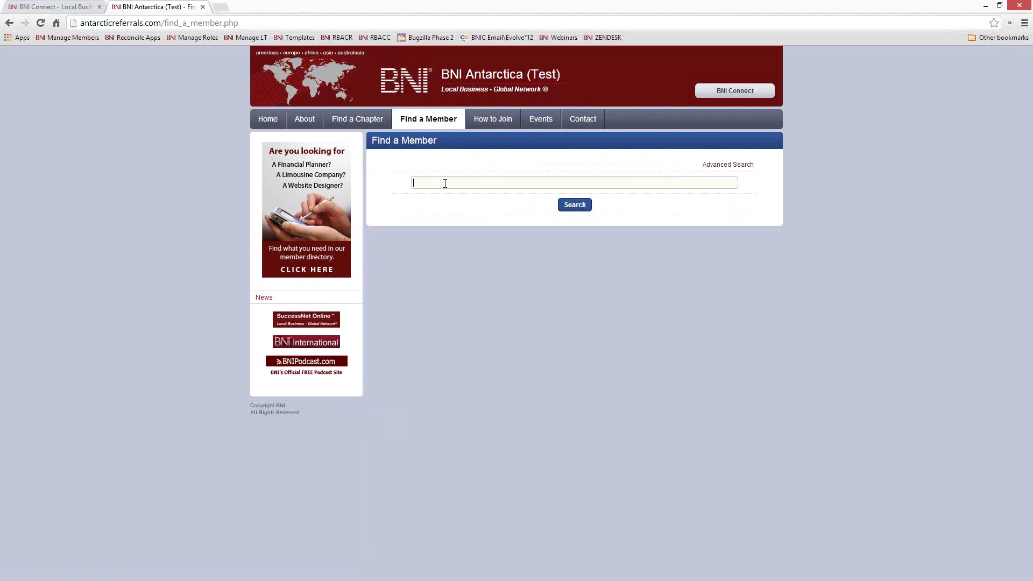
click(445, 183)
text(aaa)
key(Return)
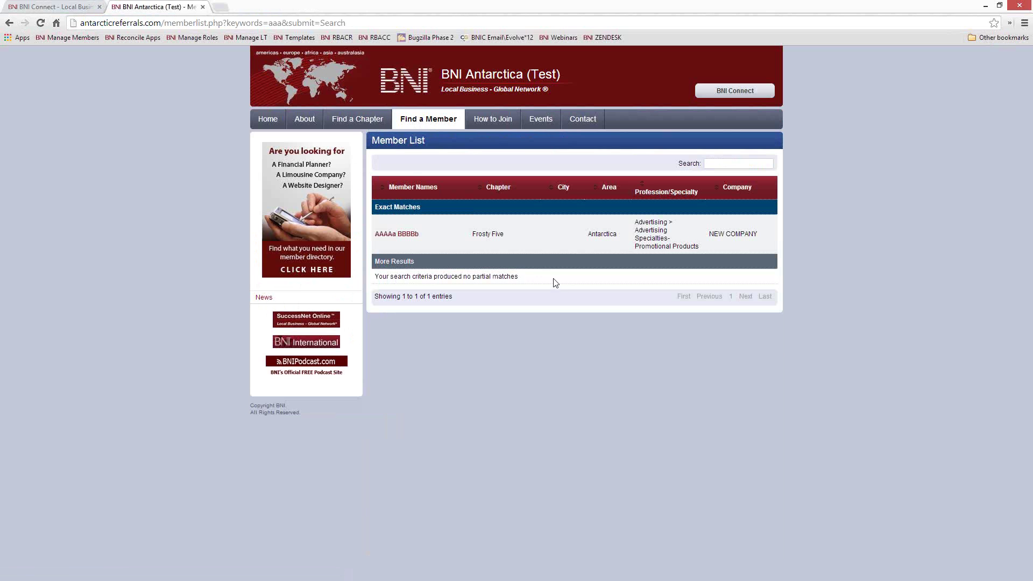
click(389, 239)
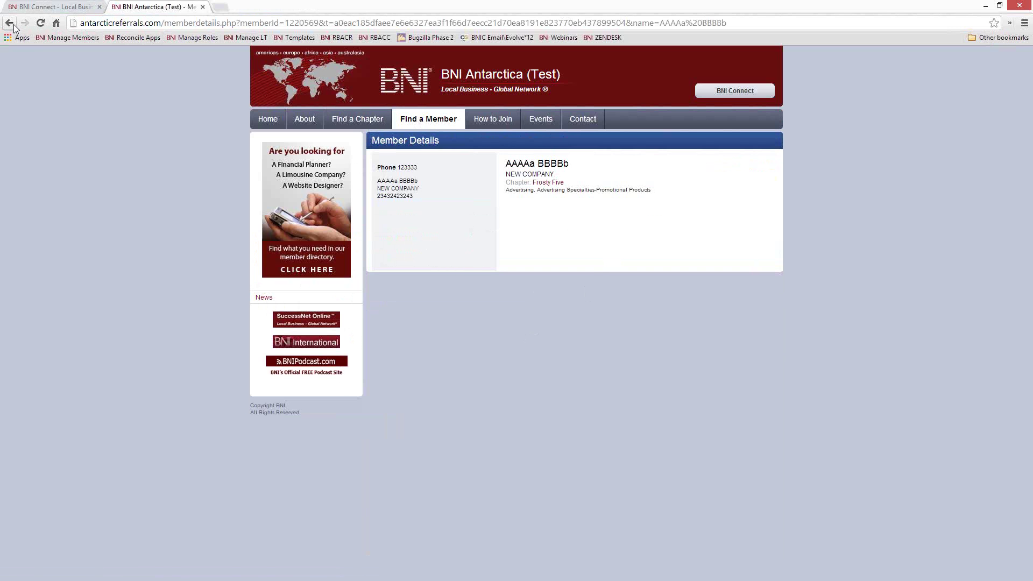
Step: Replace the address with bniri.com to load the BNI Rhode Island site
click(178, 24)
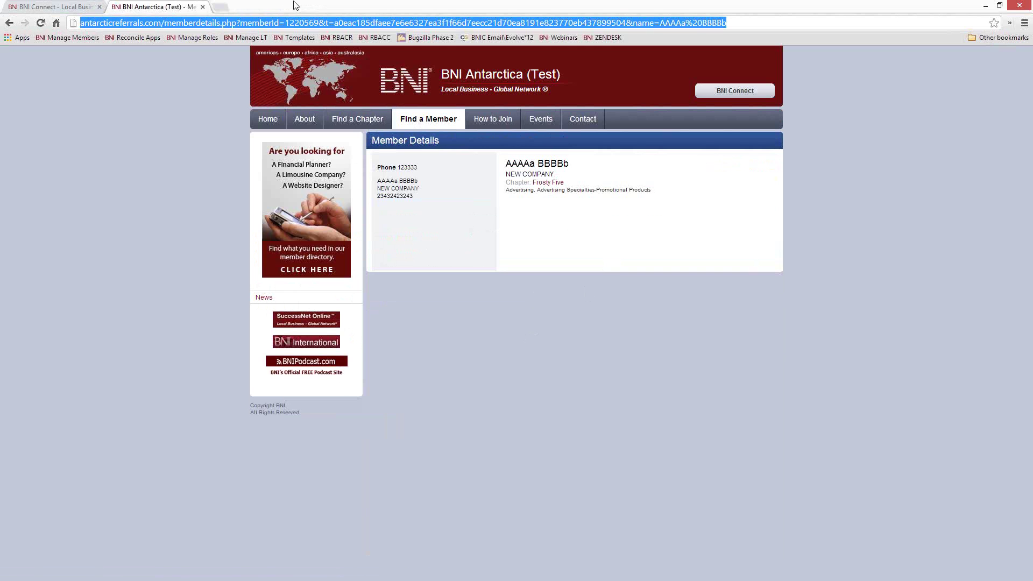
text(bnir)
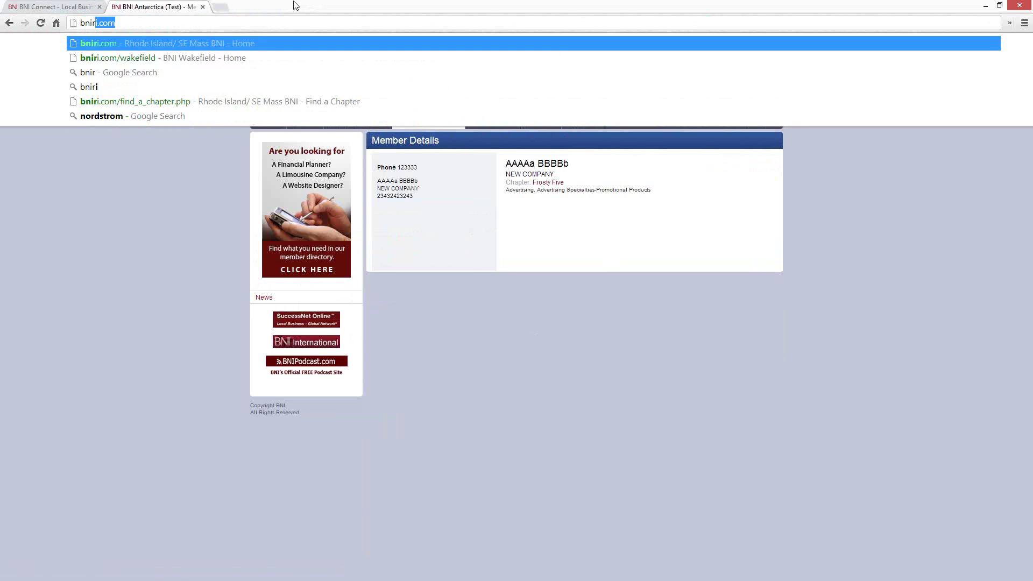
key(Return)
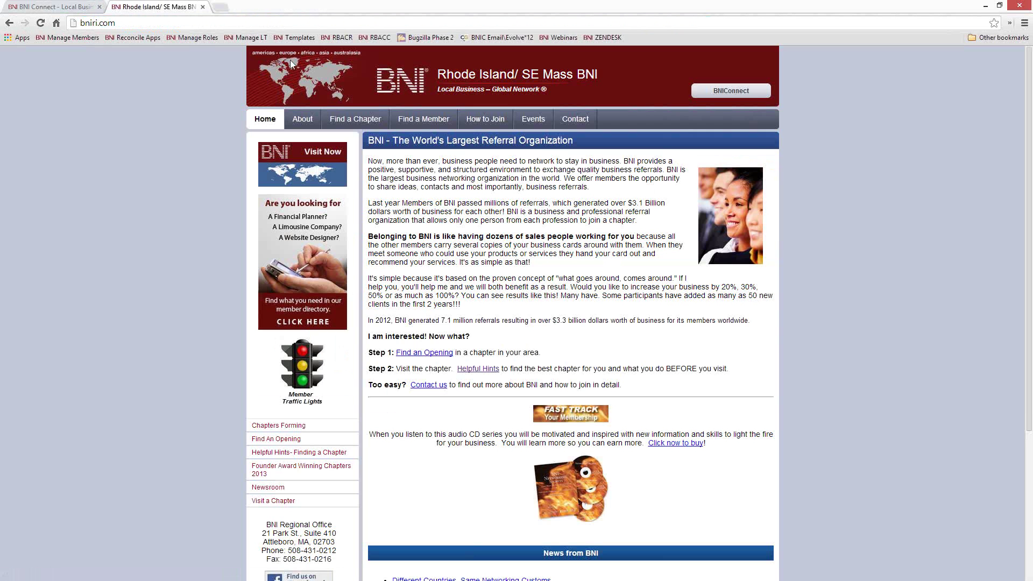
Step: Search Find a Member for 'computer support' and open a BNI Wakefield computer-services member's details
click(425, 120)
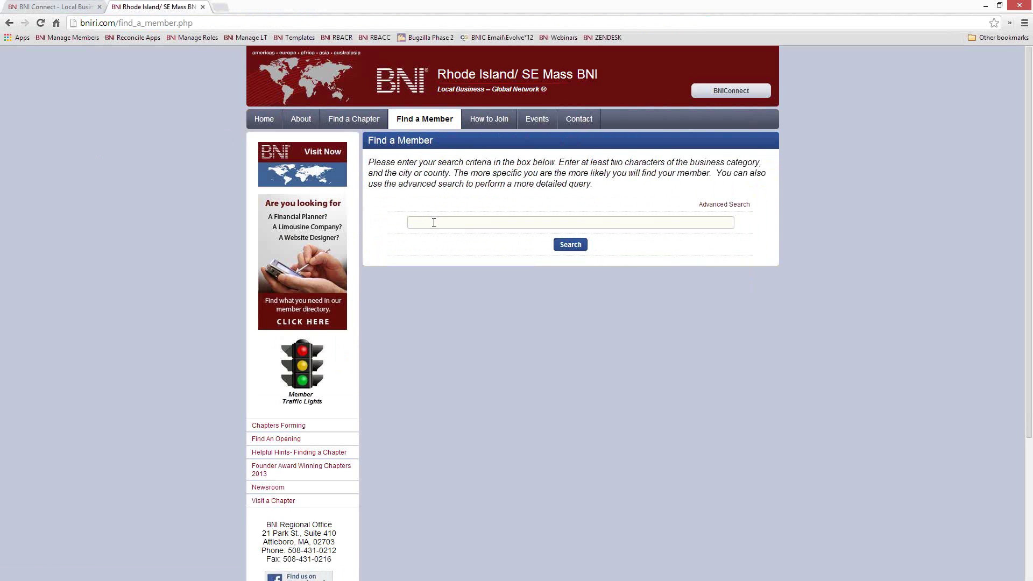
click(433, 222)
text(computer )
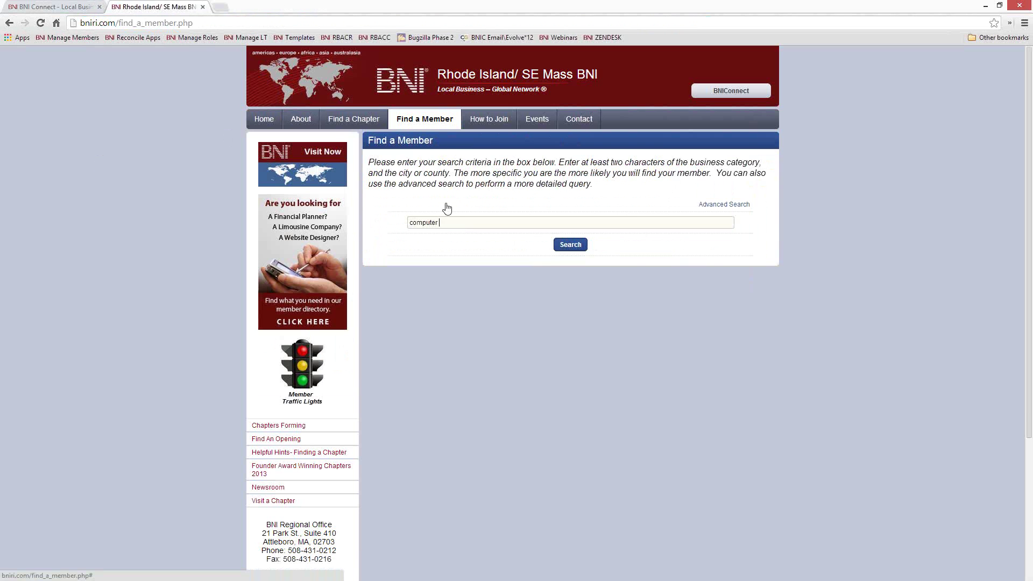
text(support)
key(Return)
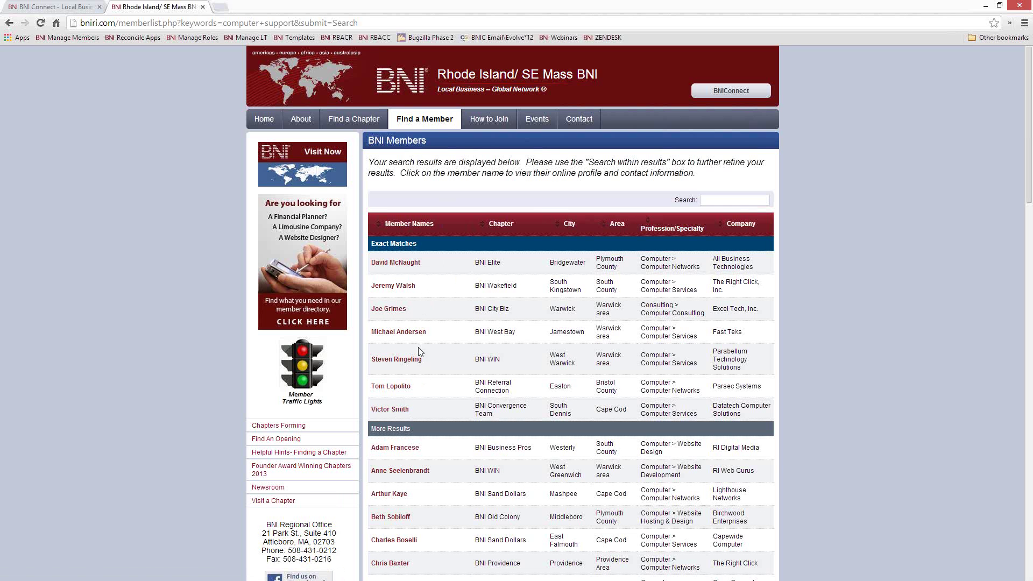
click(383, 286)
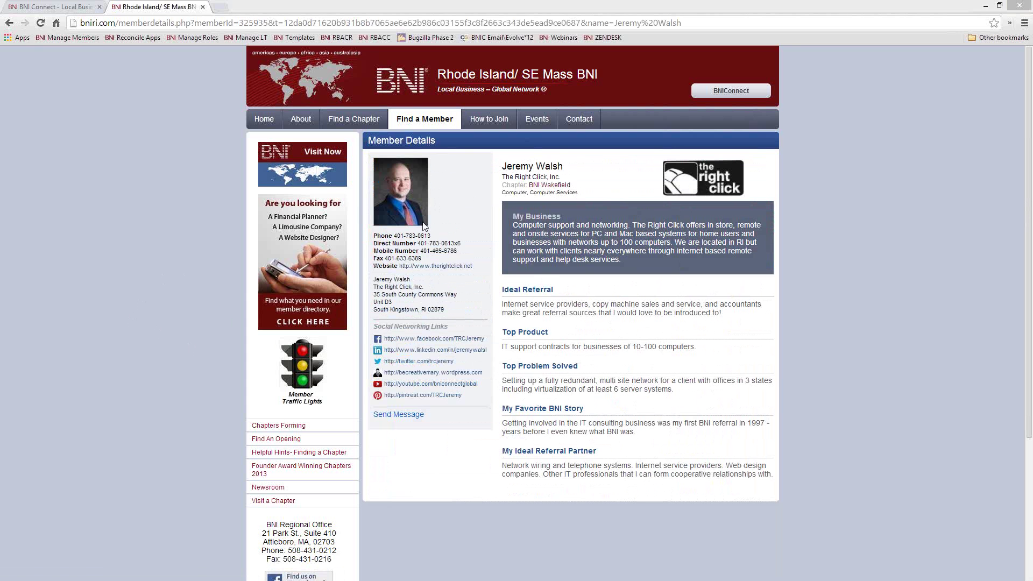
Step: Replace the address with bniamerica.com to load the BNI America website
click(124, 23)
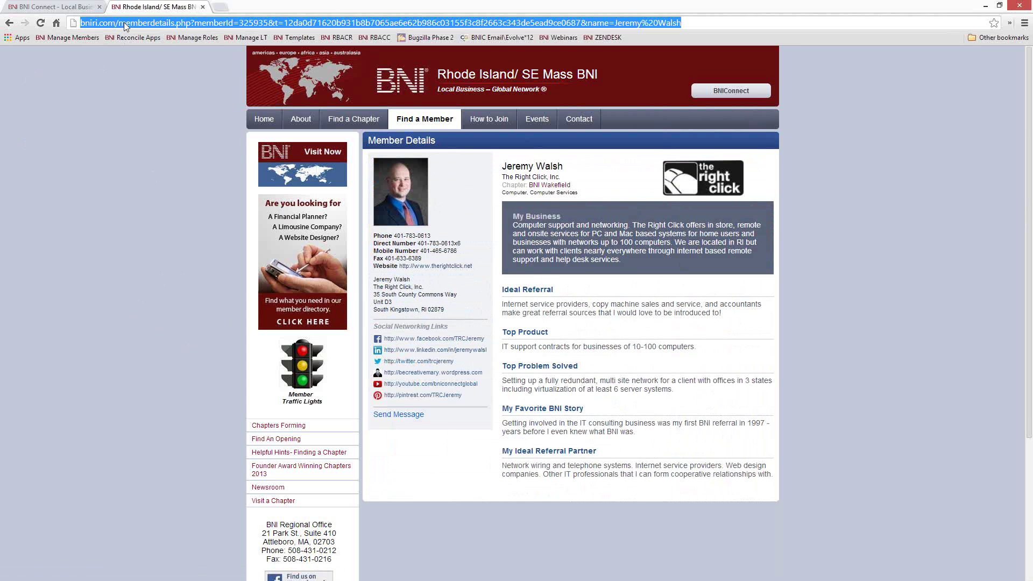
text(bniamerica.com)
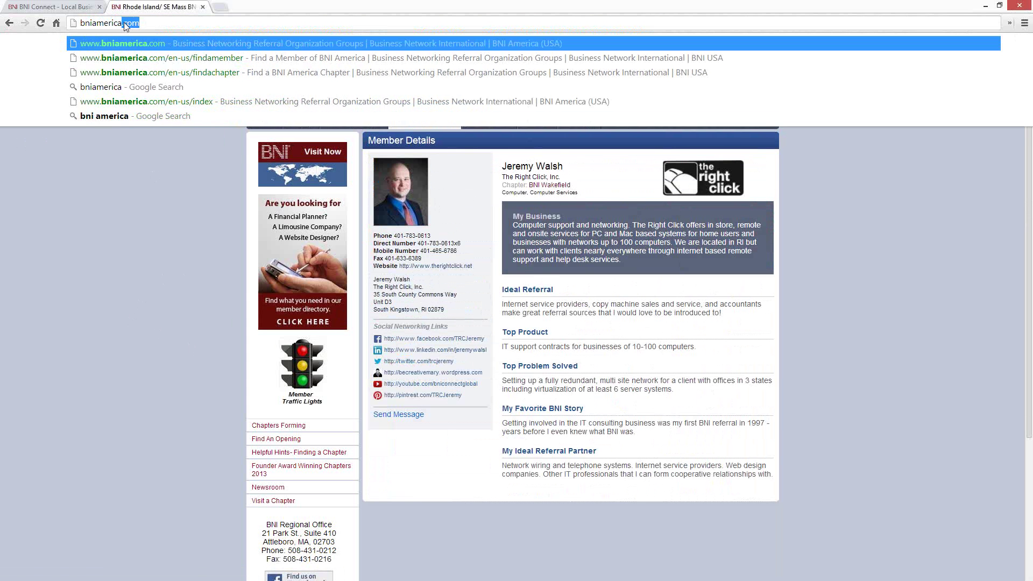
key(Return)
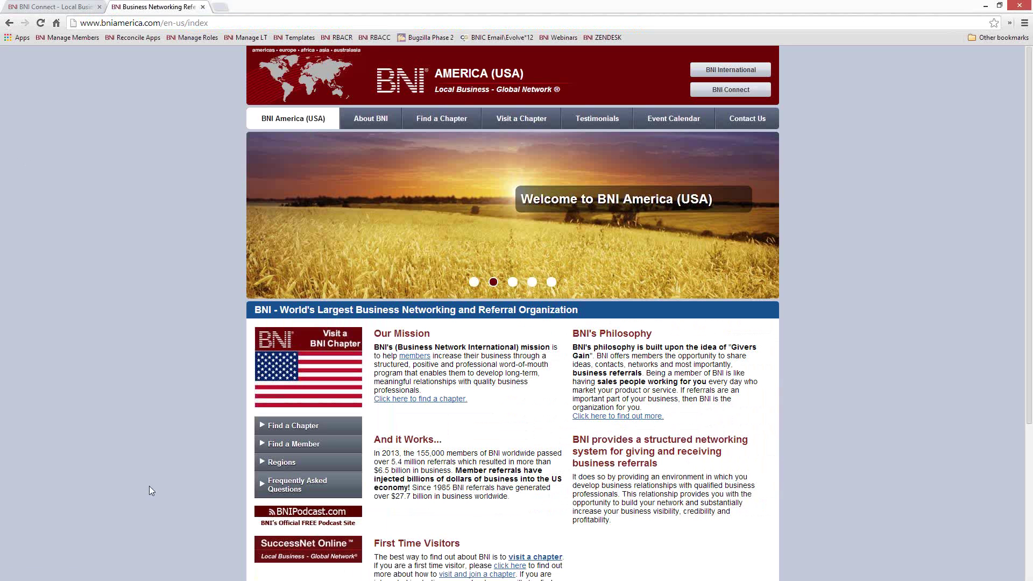
Step: Search Find a Member for 'computer support RI', open The Right Click member's details, then BNI Connect
click(299, 443)
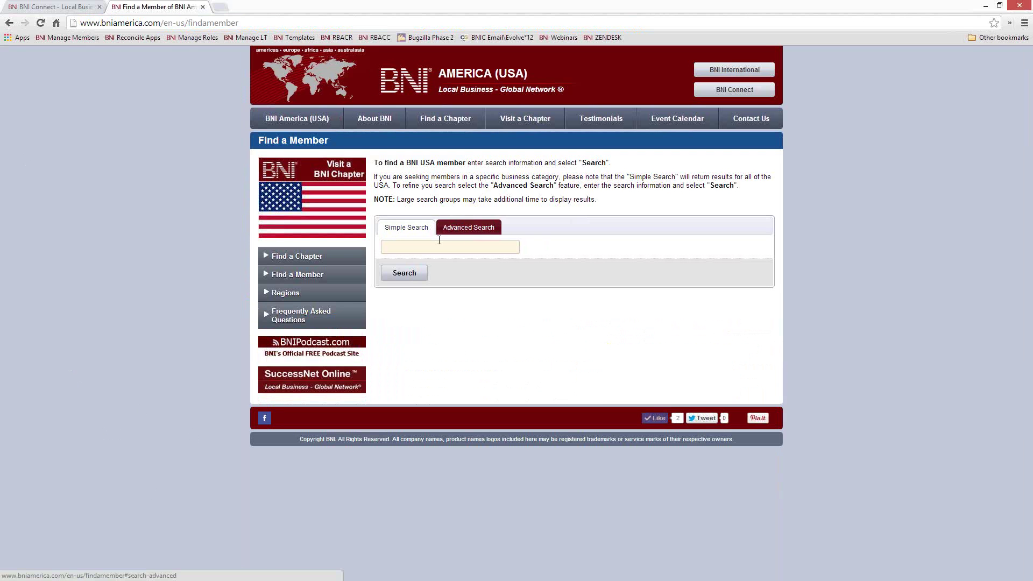
click(435, 244)
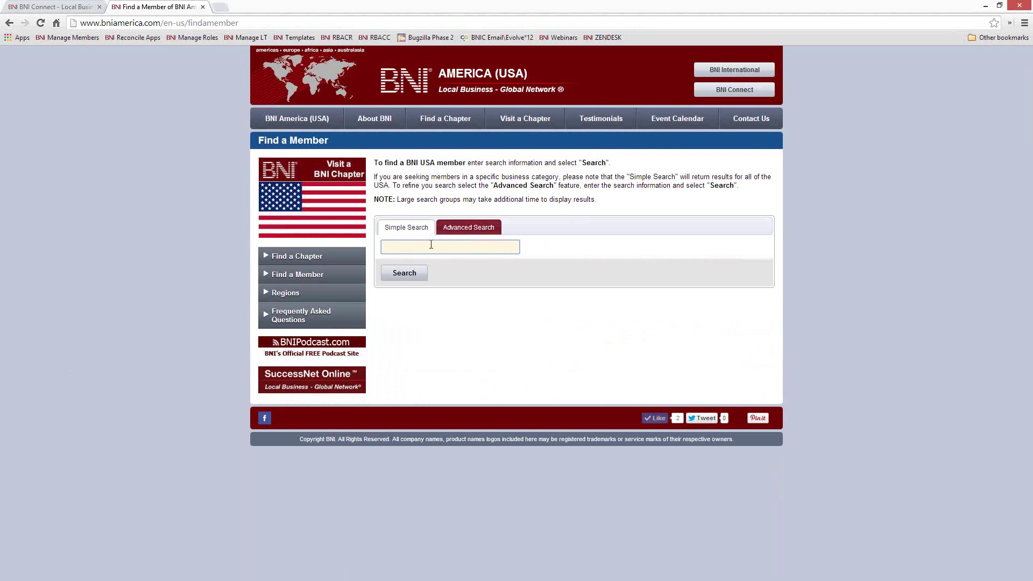
text(computer sup)
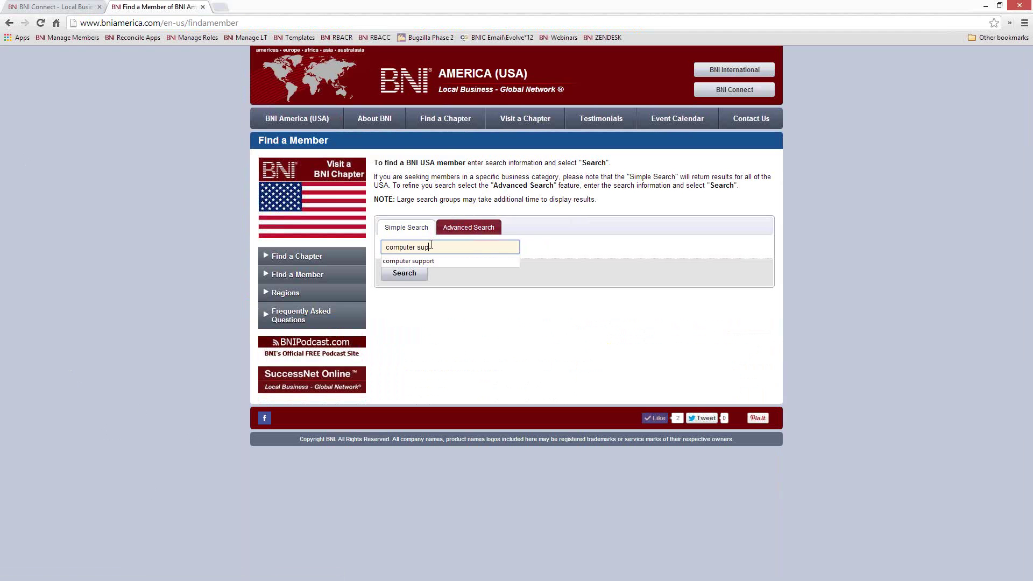
text(port RI)
key(Return)
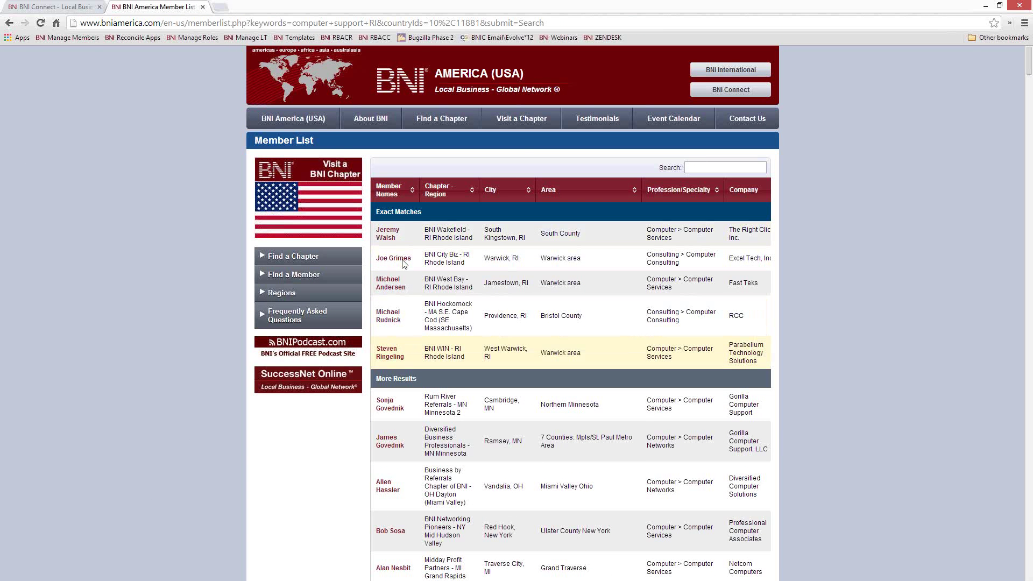
click(385, 233)
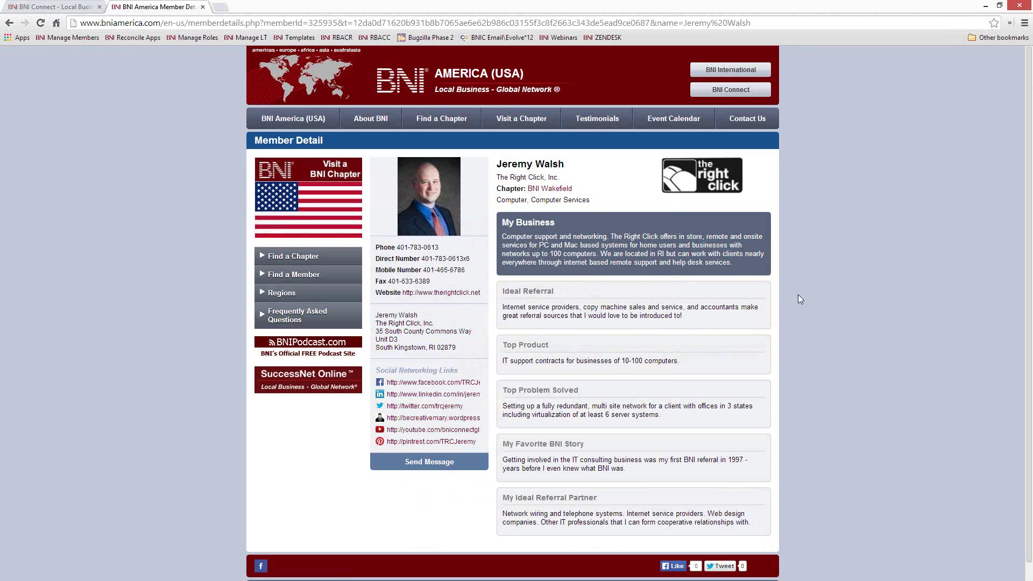
click(725, 92)
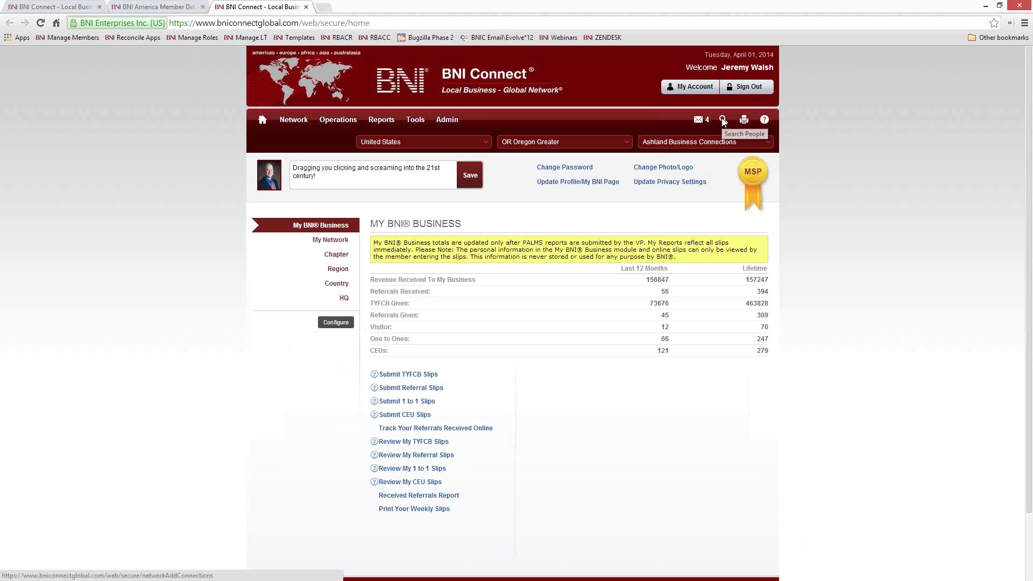
Step: Run a directory Advanced Search for keyword 'computer suppo' in State RI and review the results
click(724, 123)
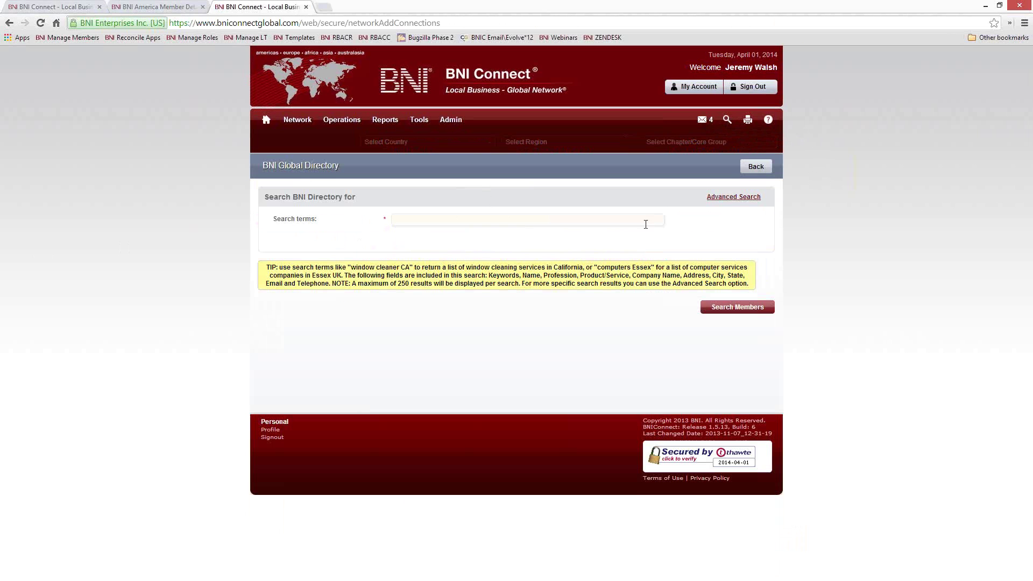
click(731, 198)
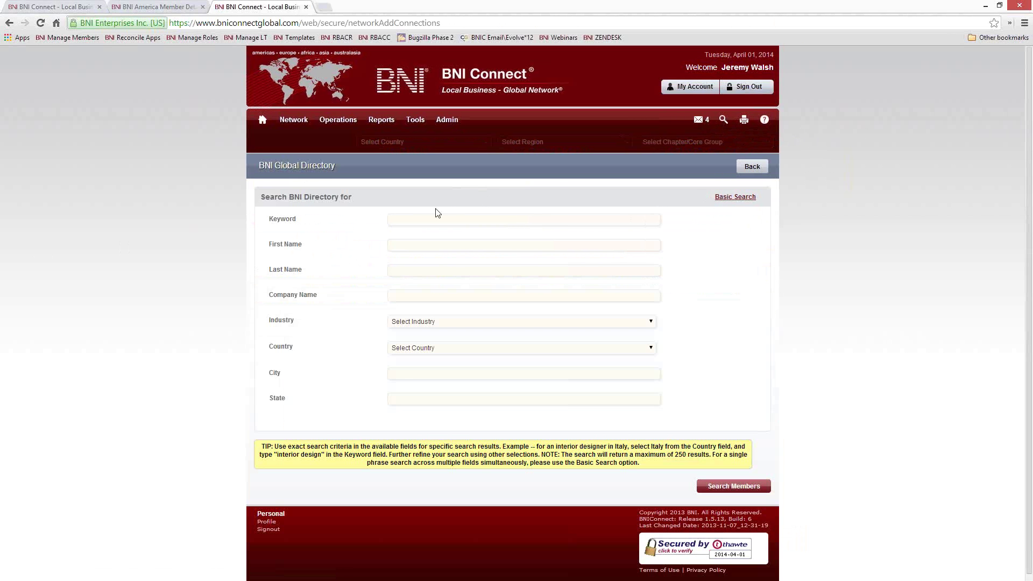
click(412, 218)
text(computer support)
click(430, 394)
text(RI)
click(716, 484)
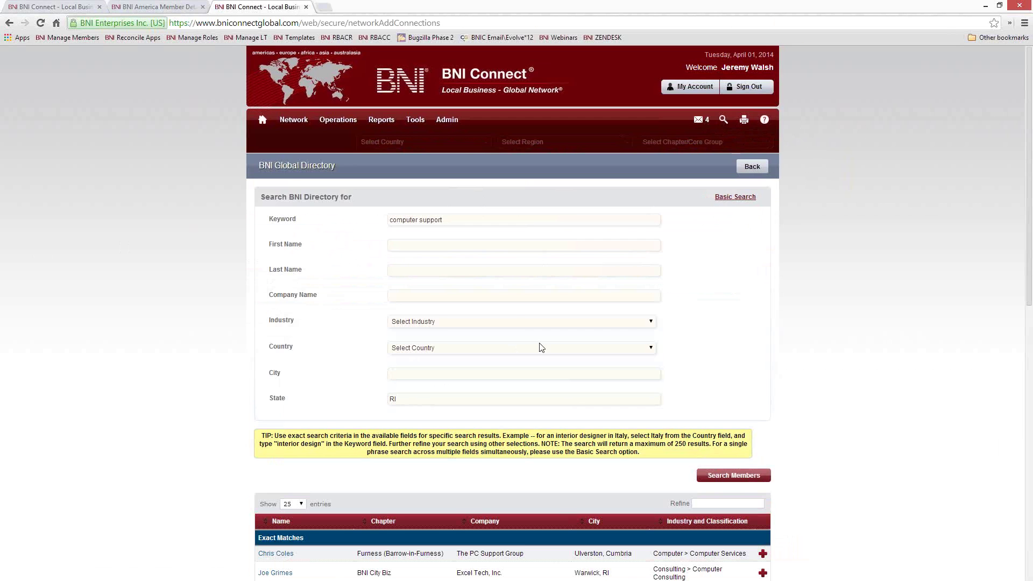
scroll(541, 347, down, 2)
scroll(540, 347, down, 3)
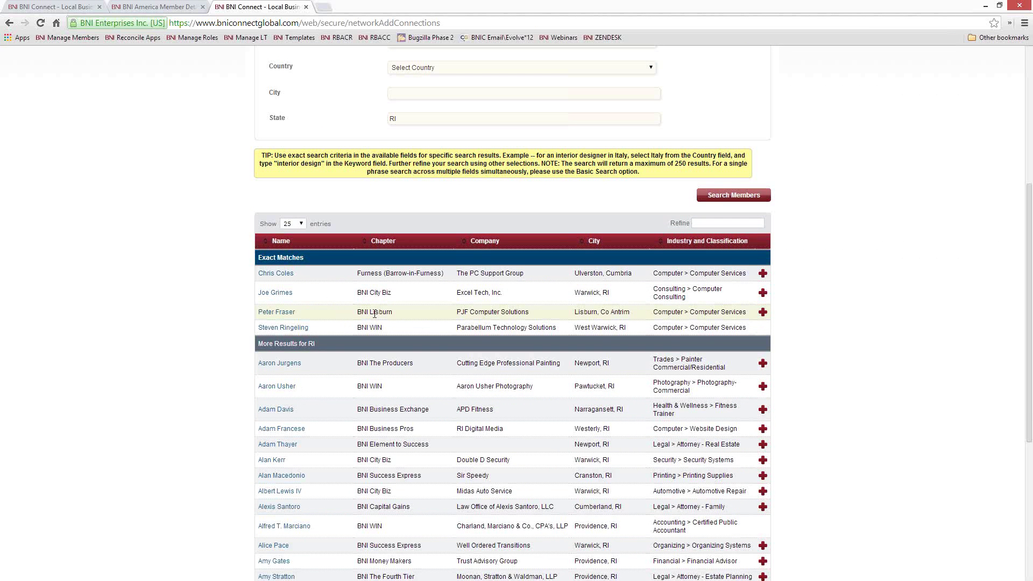
scroll(378, 321, up, 4)
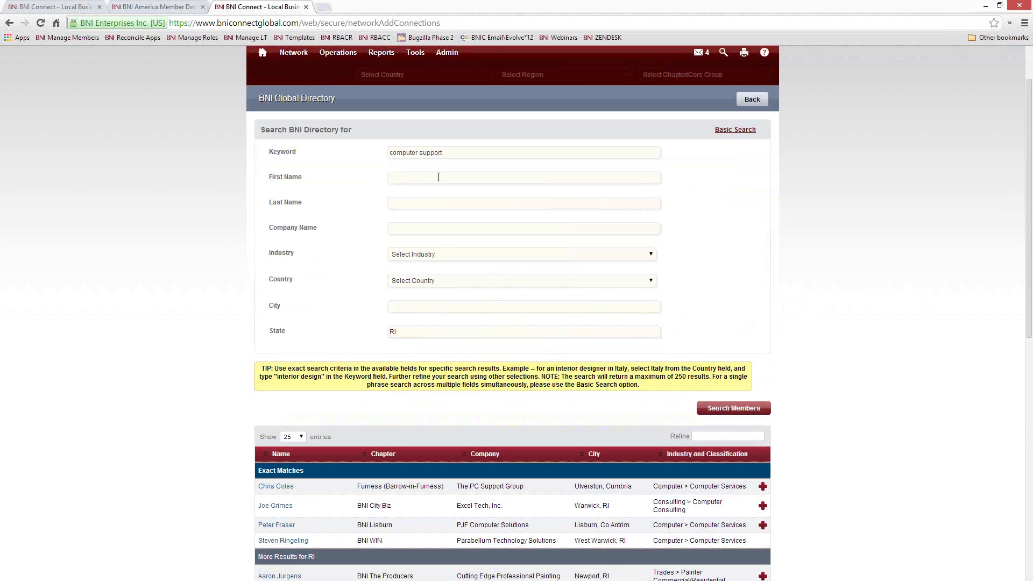
scroll(438, 181, up, 2)
Step: Use Basic Search to look up the member by name and open the exact-match profile
click(736, 197)
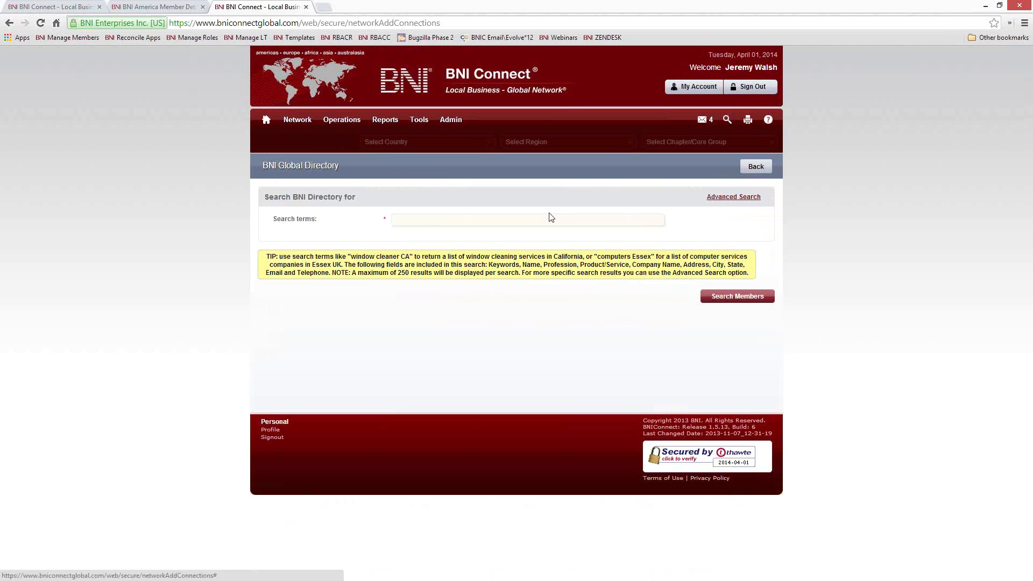
click(429, 221)
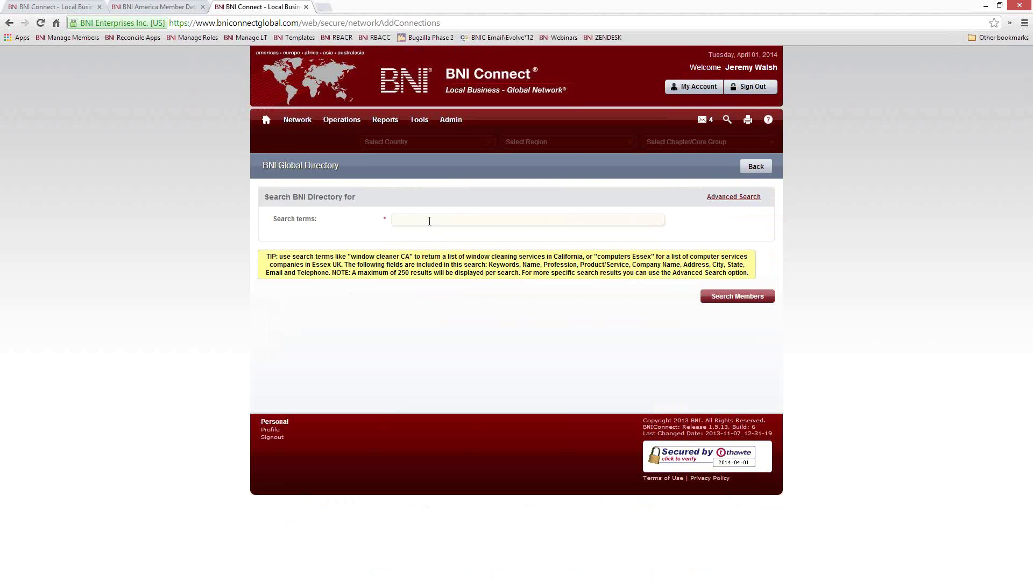
key(Return)
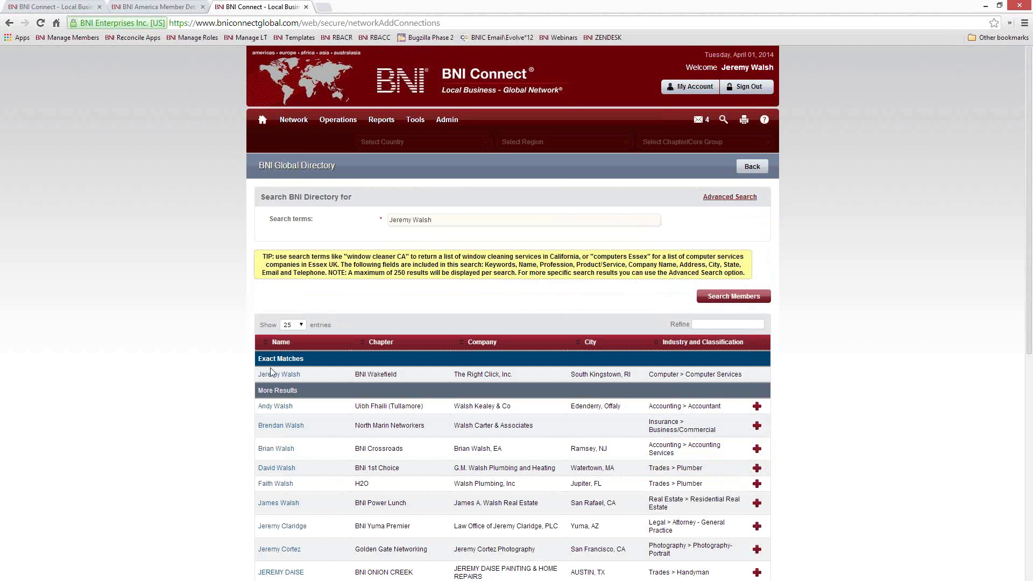
click(272, 375)
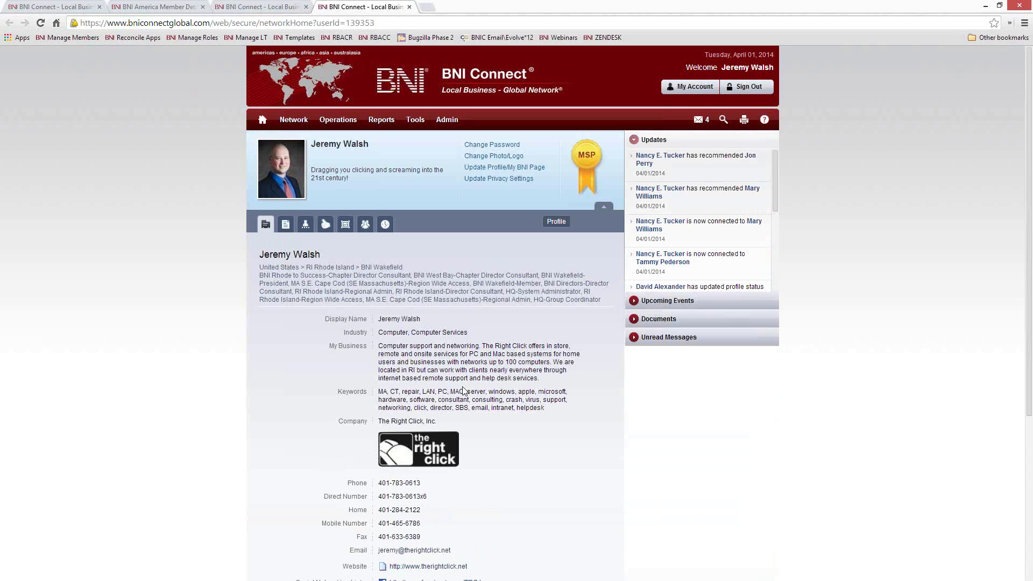
Step: Scroll through the member's Profile tab details, then read through his Bio tab
scroll(498, 366, down, 1)
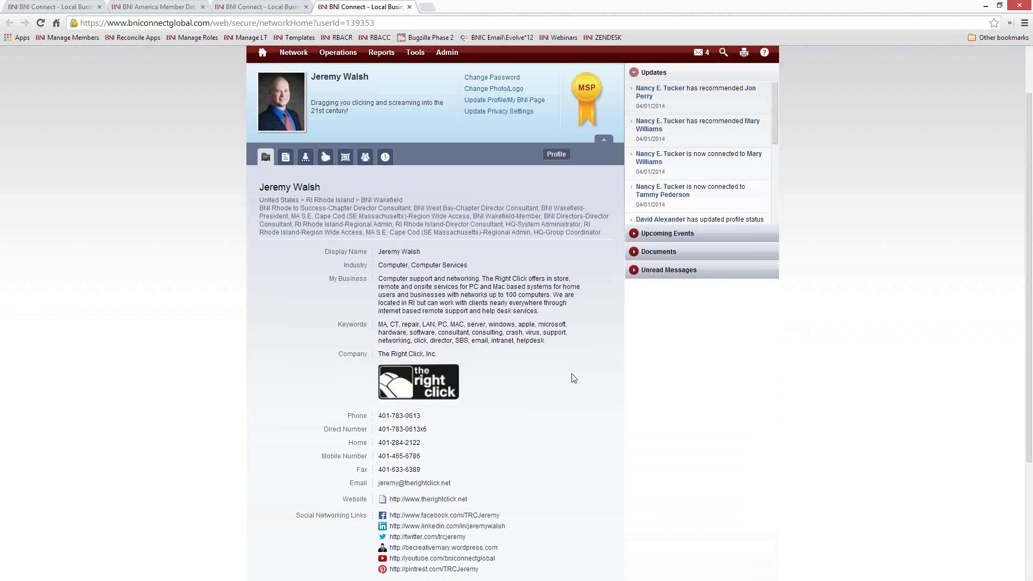
scroll(508, 443, down, 3)
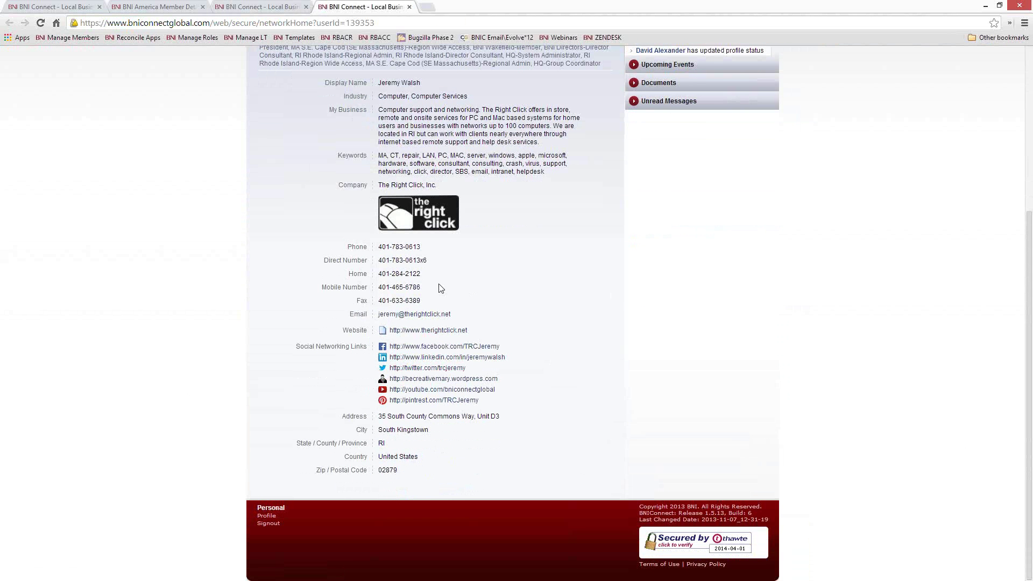
scroll(567, 350, up, 4)
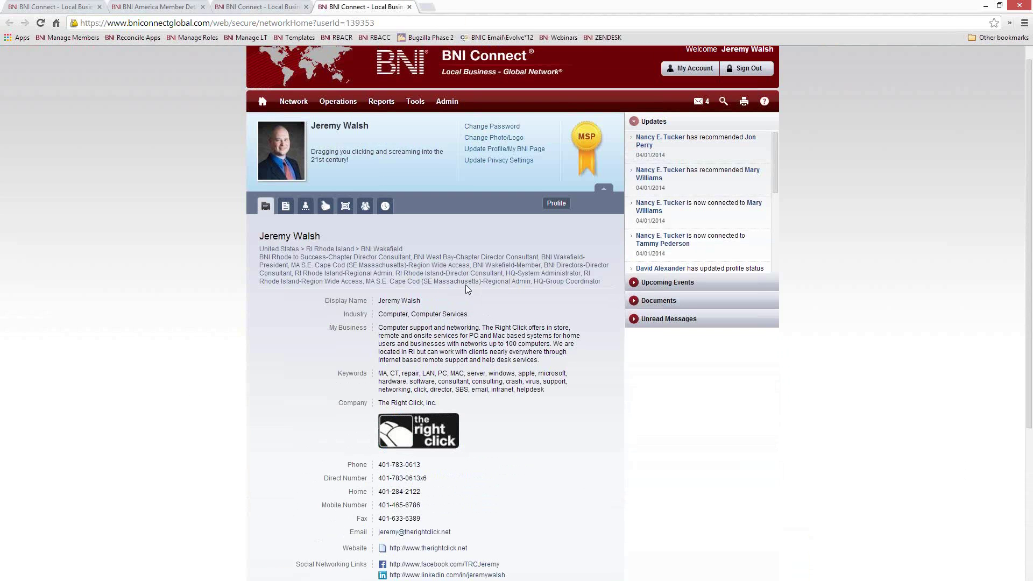
click(285, 205)
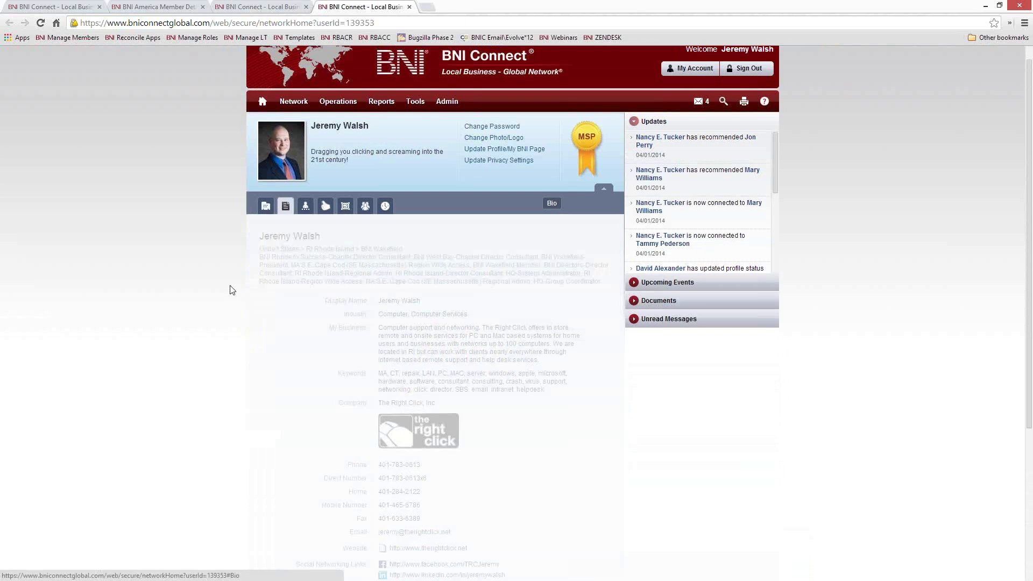
scroll(331, 342, down, 1)
scroll(333, 344, down, 4)
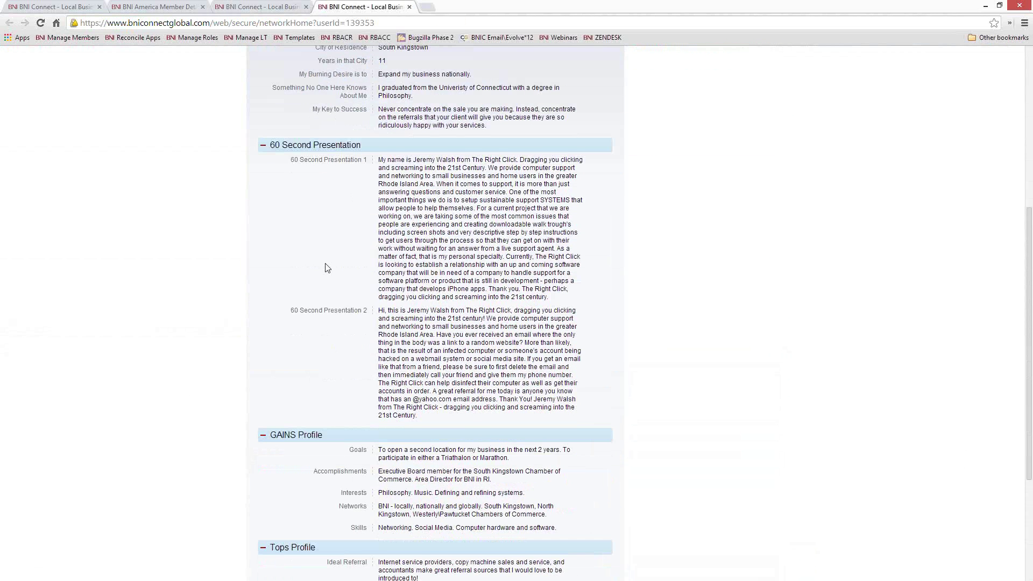
scroll(387, 227, down, 4)
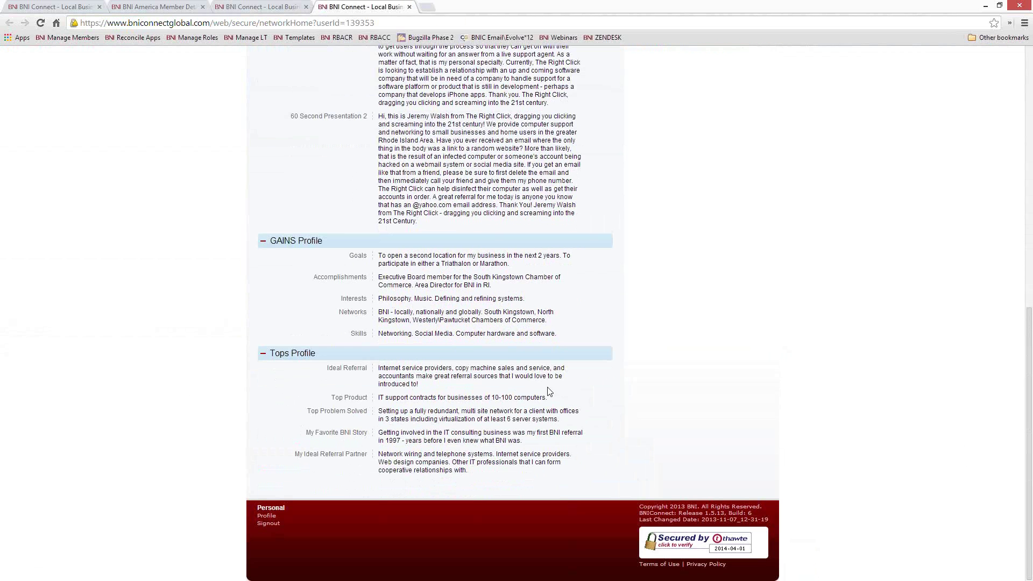
scroll(350, 366, up, 10)
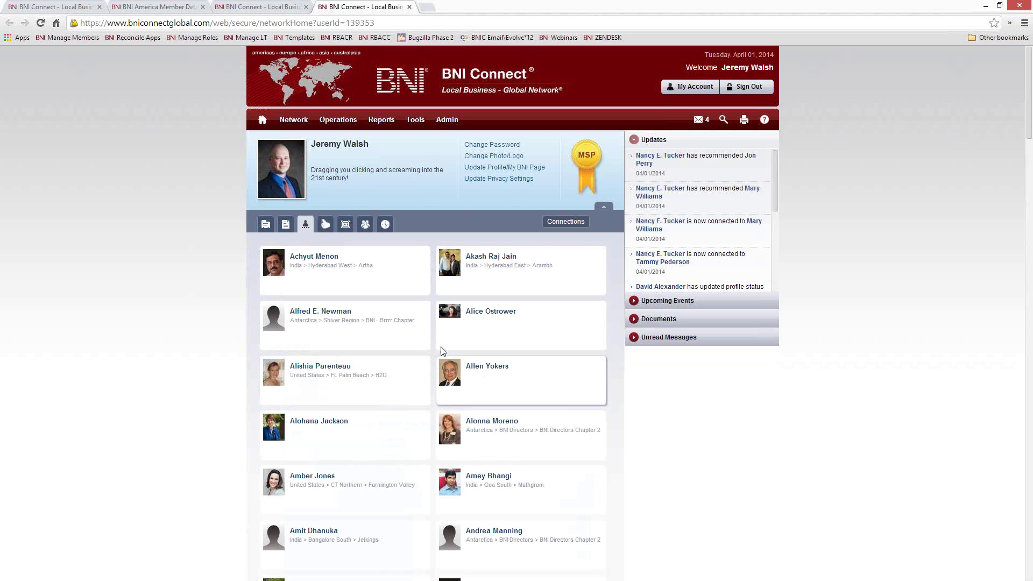
Step: Browse the profile's Testimonials and Photos tabs, ending on the Groups tab listing his groups
scroll(414, 333, down, 6)
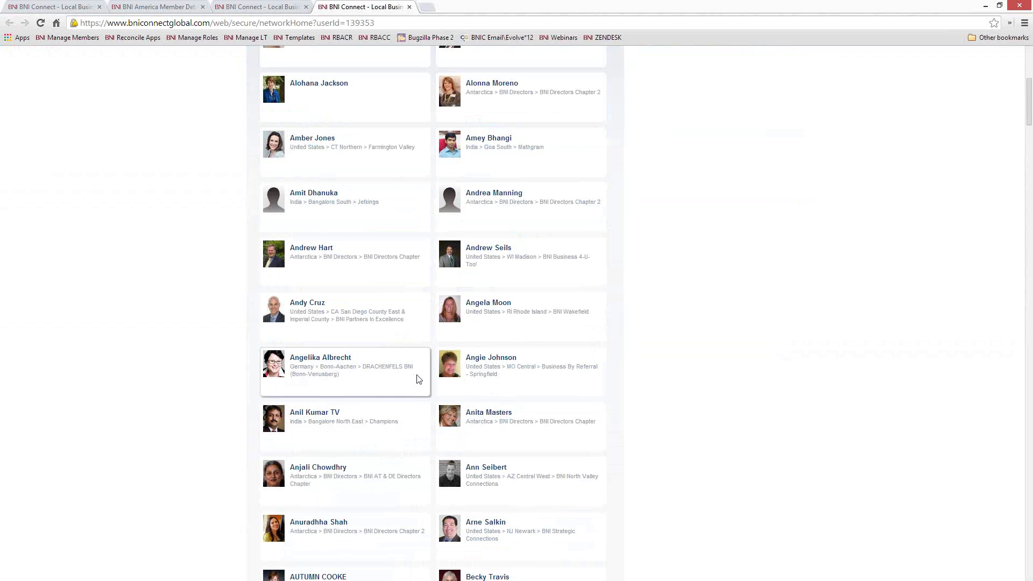
scroll(417, 451, down, 3)
scroll(417, 451, down, 1)
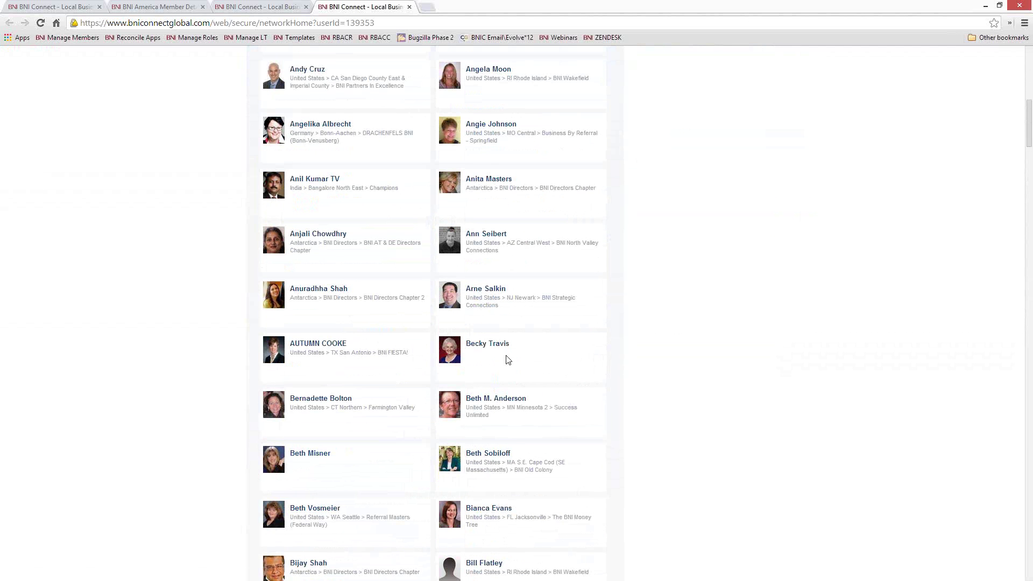
scroll(398, 403, up, 10)
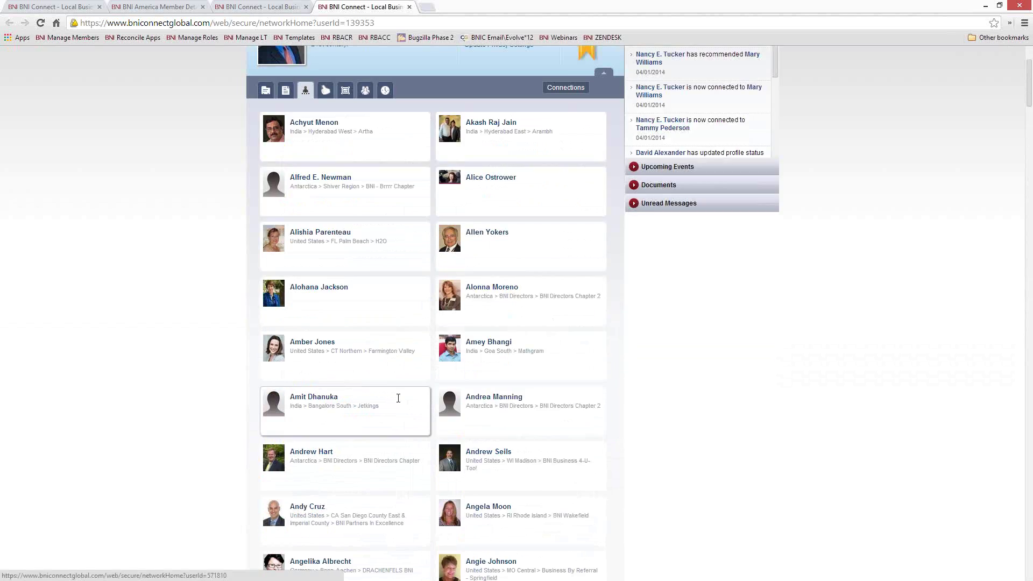
click(325, 225)
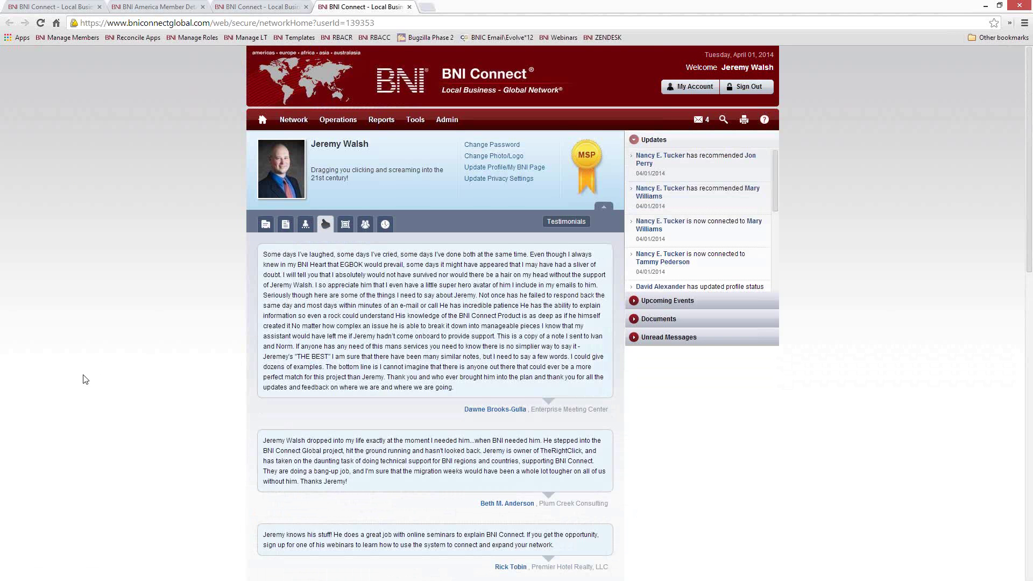
scroll(170, 376, down, 4)
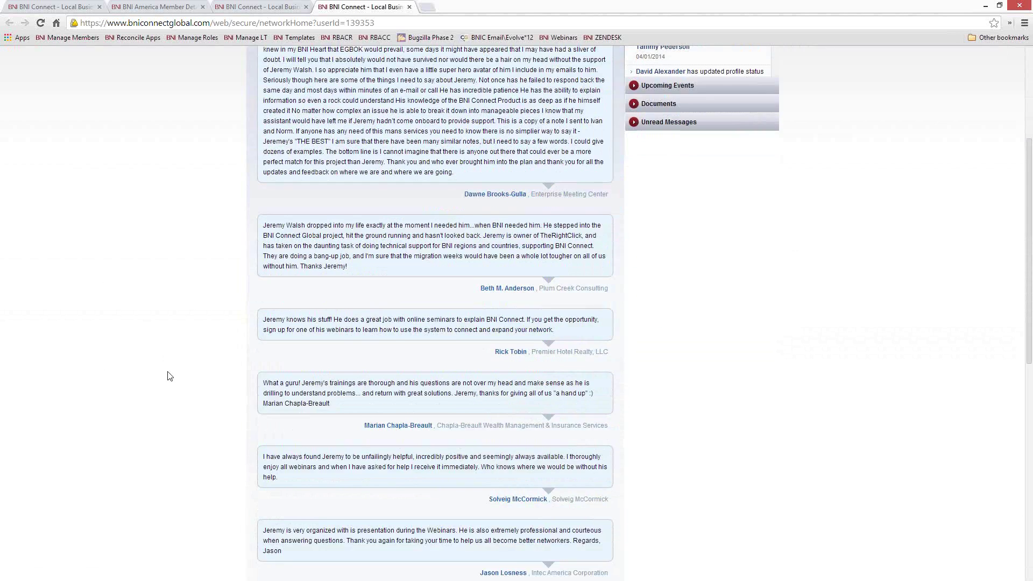
scroll(167, 375, up, 4)
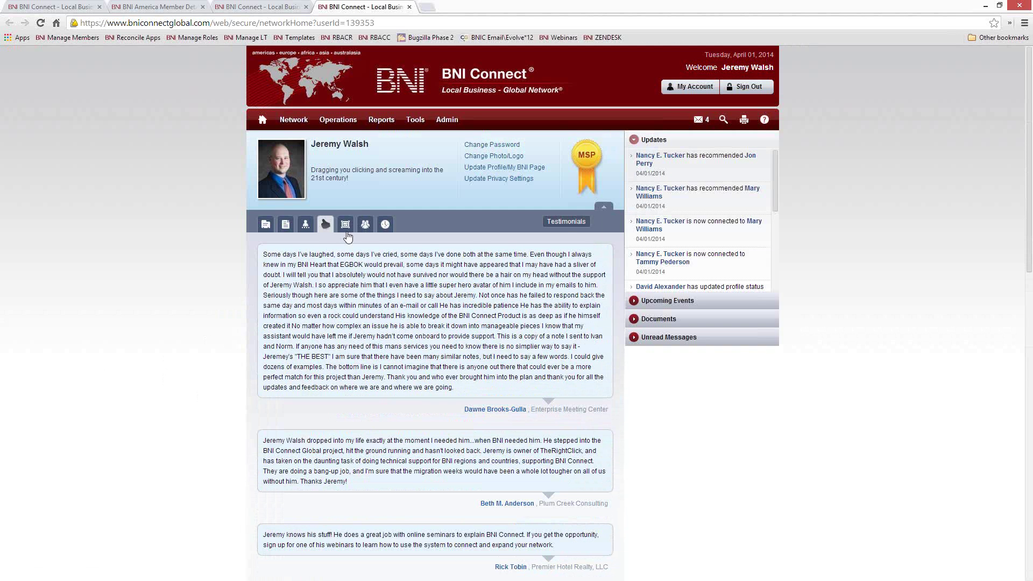
click(345, 225)
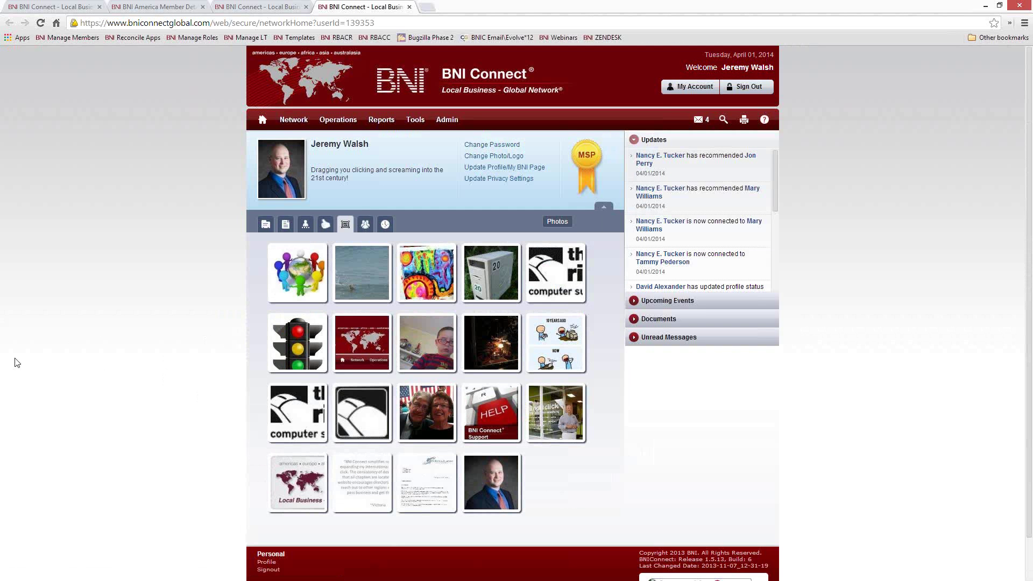
click(365, 224)
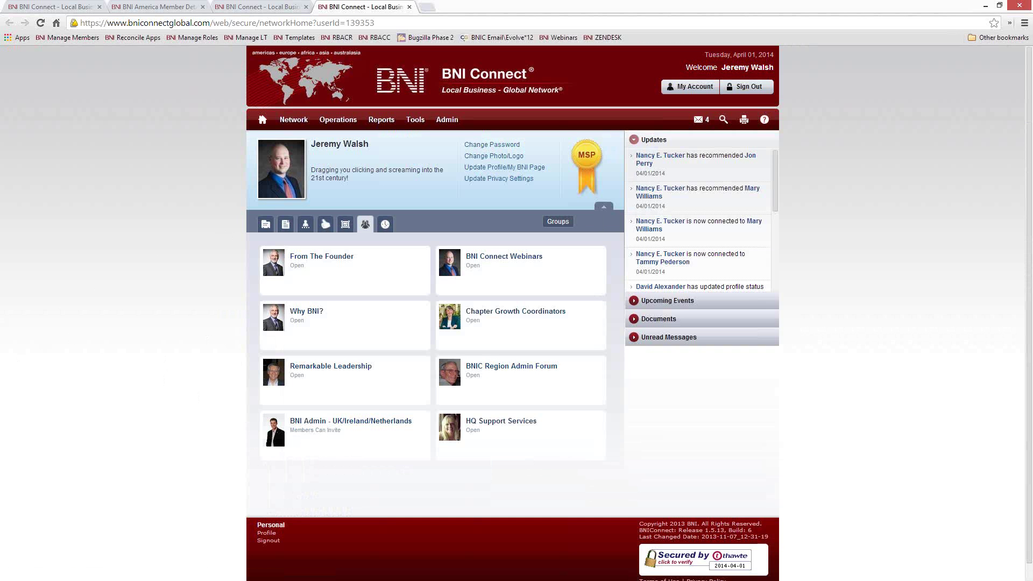
Step: View the Training History tab, then go back to the main Profile tab with contact fields
click(386, 225)
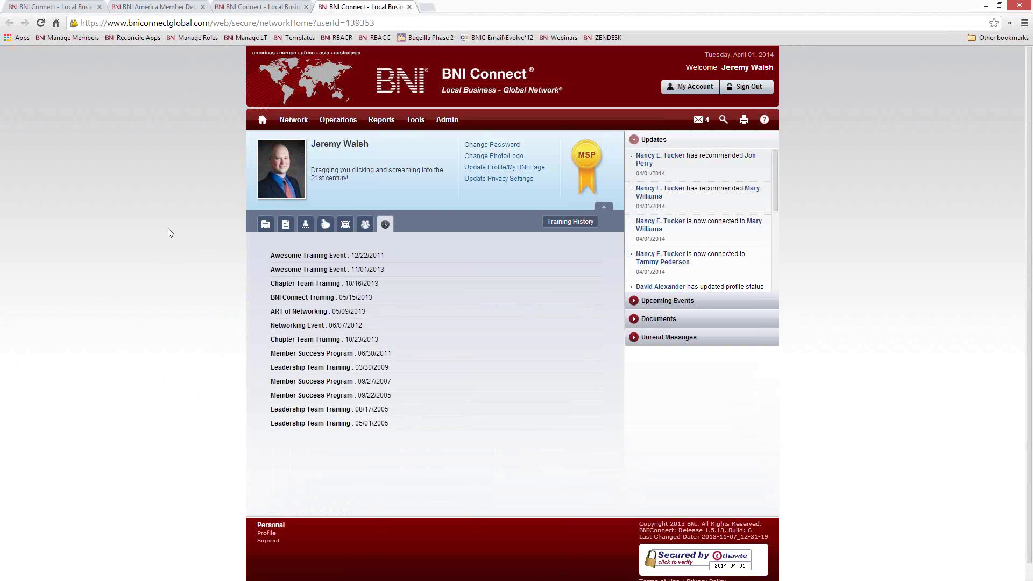
click(269, 226)
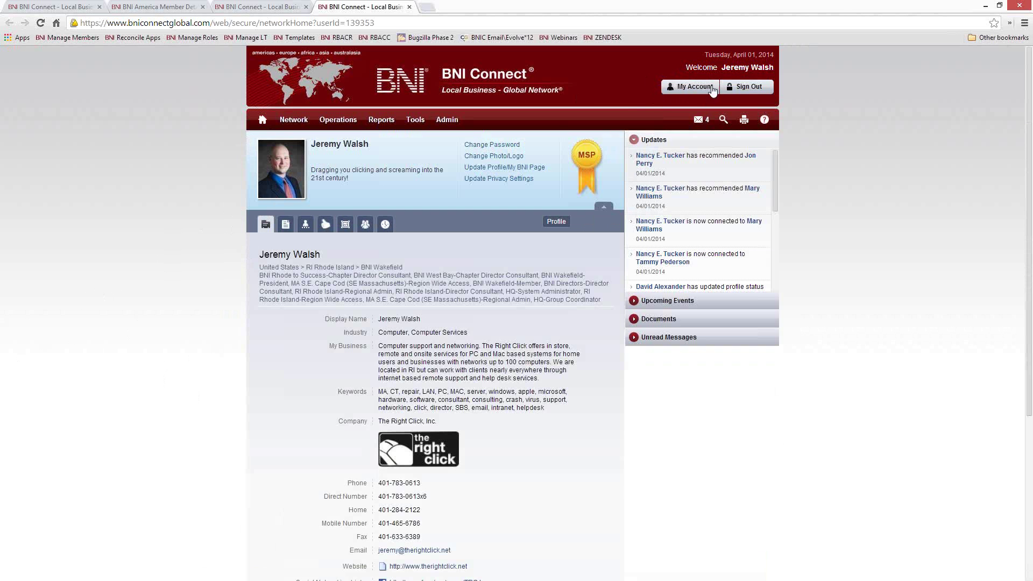
Step: From My Account, open Update Profile/My BNI Page to reach the member's Edit Profile form
click(262, 119)
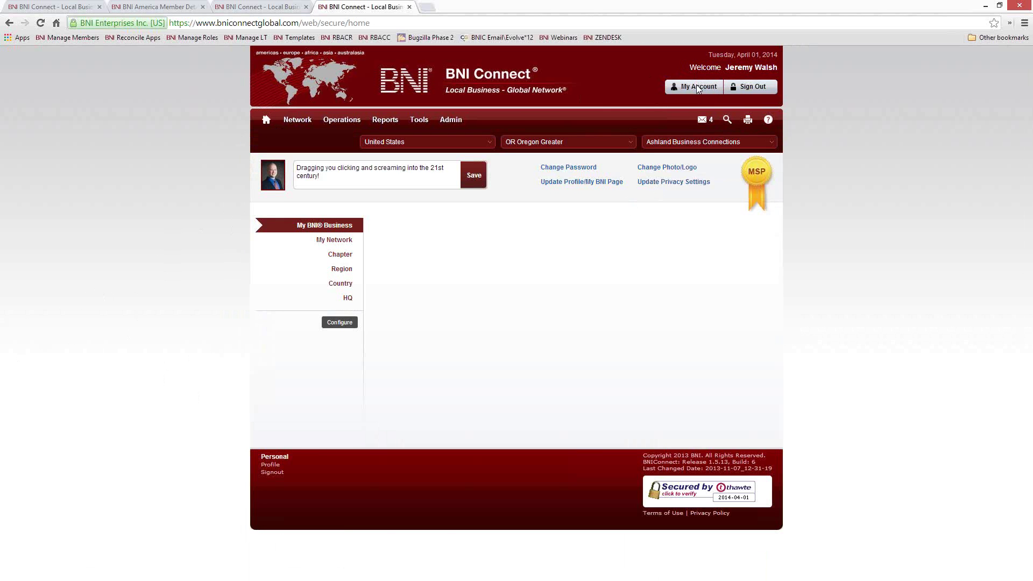
click(334, 169)
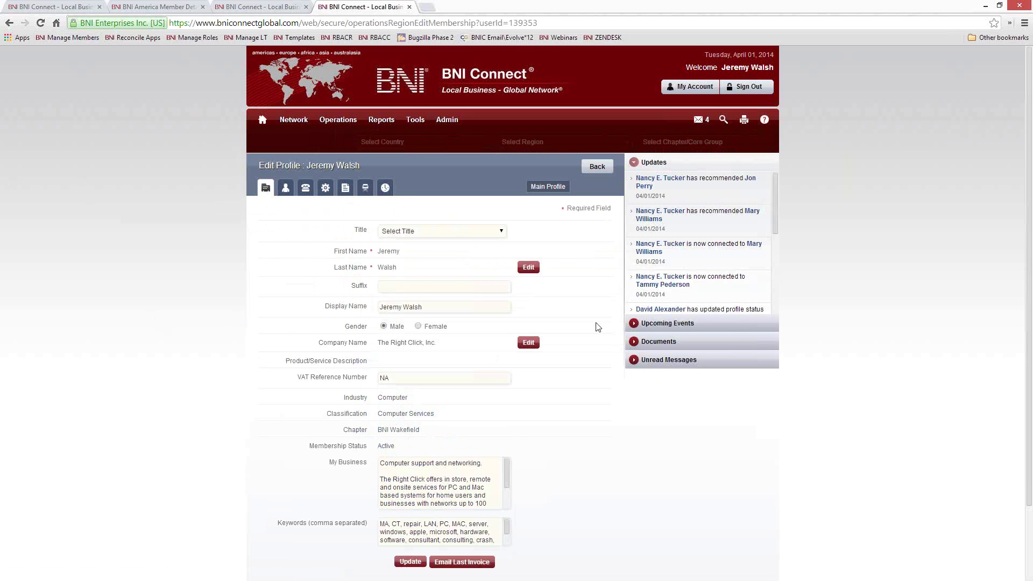
scroll(579, 321, down, 3)
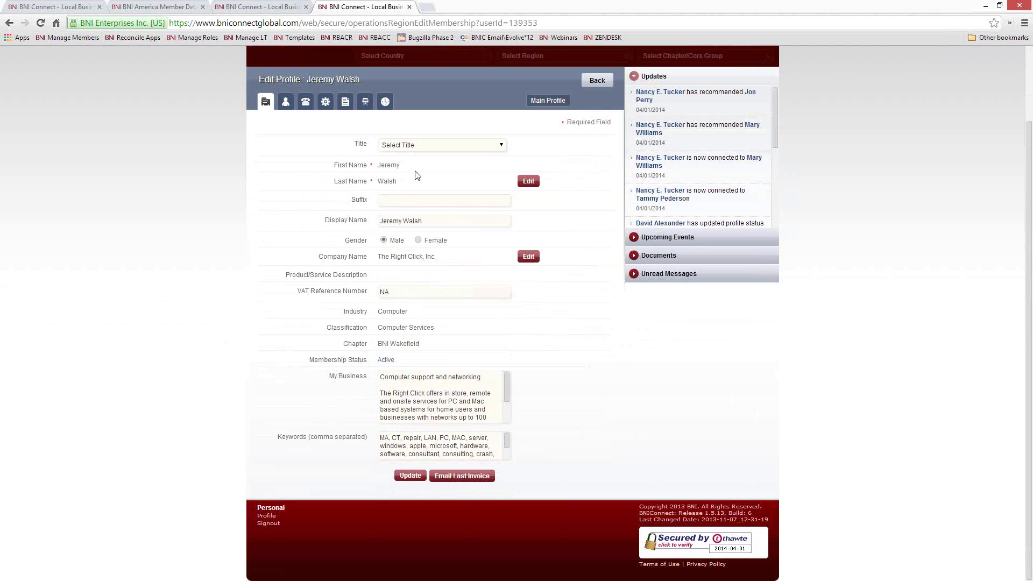
click(429, 145)
click(464, 135)
drag(365, 294, 401, 303)
drag(435, 327, 376, 309)
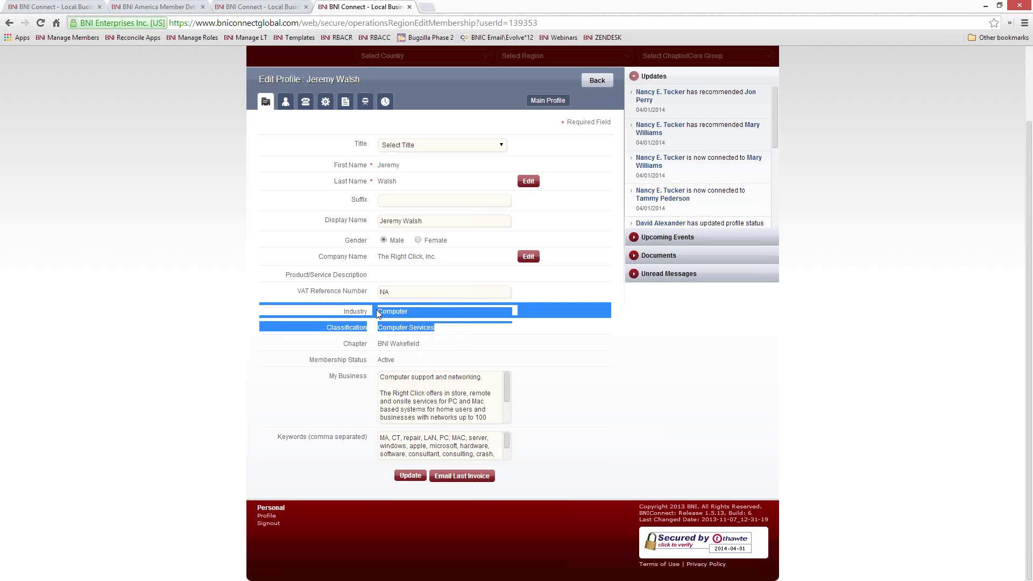
click(415, 327)
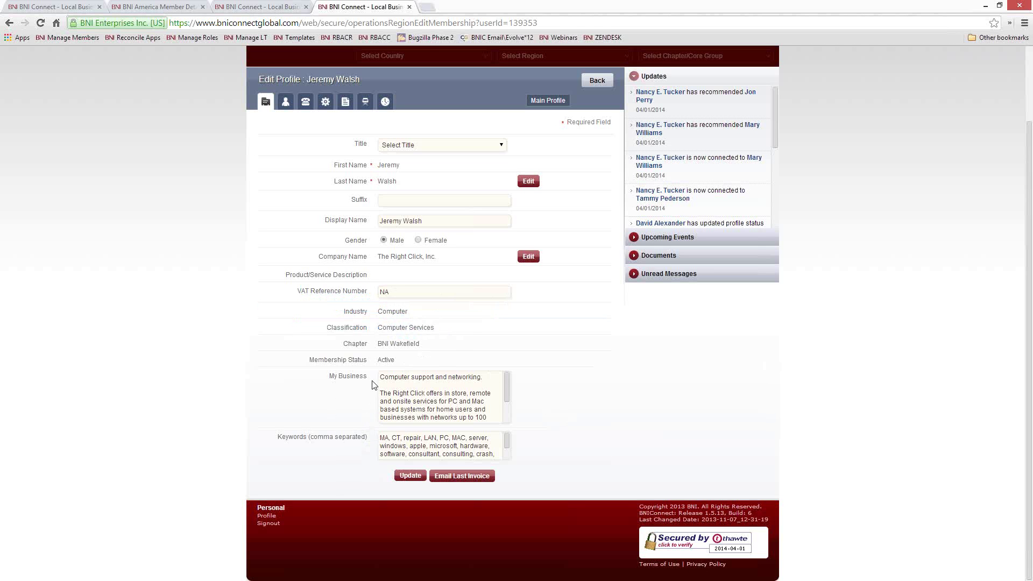
drag(366, 378, 330, 377)
Step: Review the My Business description line 'Computer support and networking.' and the Keywords label
click(366, 417)
drag(368, 438, 278, 437)
click(383, 430)
click(465, 395)
drag(508, 386, 504, 378)
drag(483, 377, 355, 374)
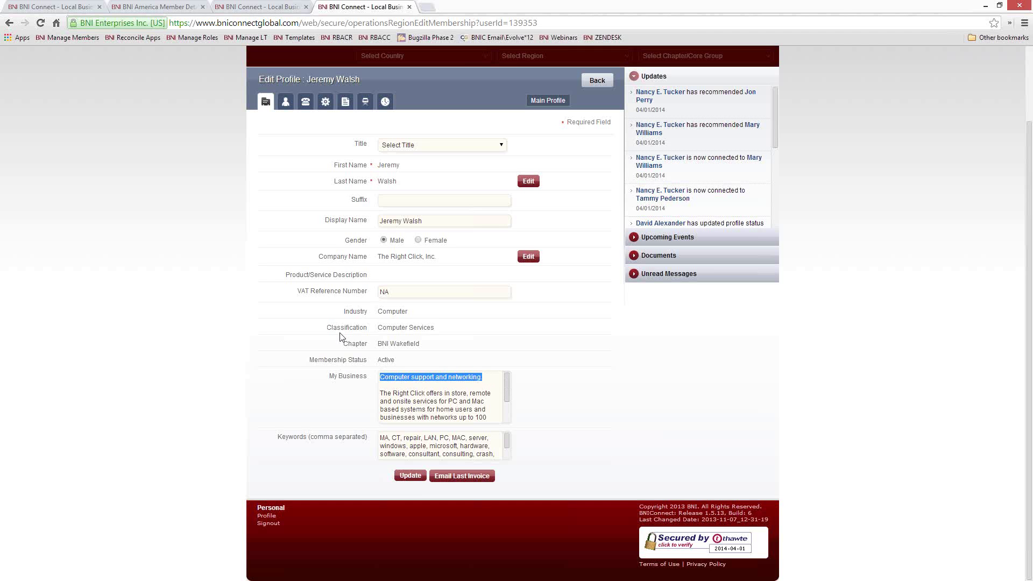
key(Tab)
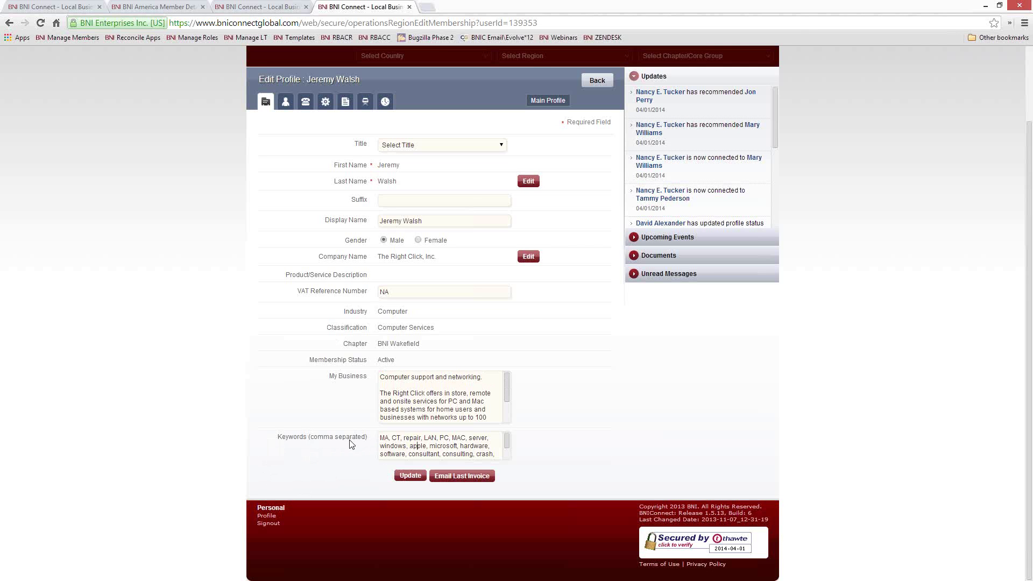
Step: Check Industry, Classification Computer Services and the keywords, then save the profile unchanged
scroll(697, 110, up, 2)
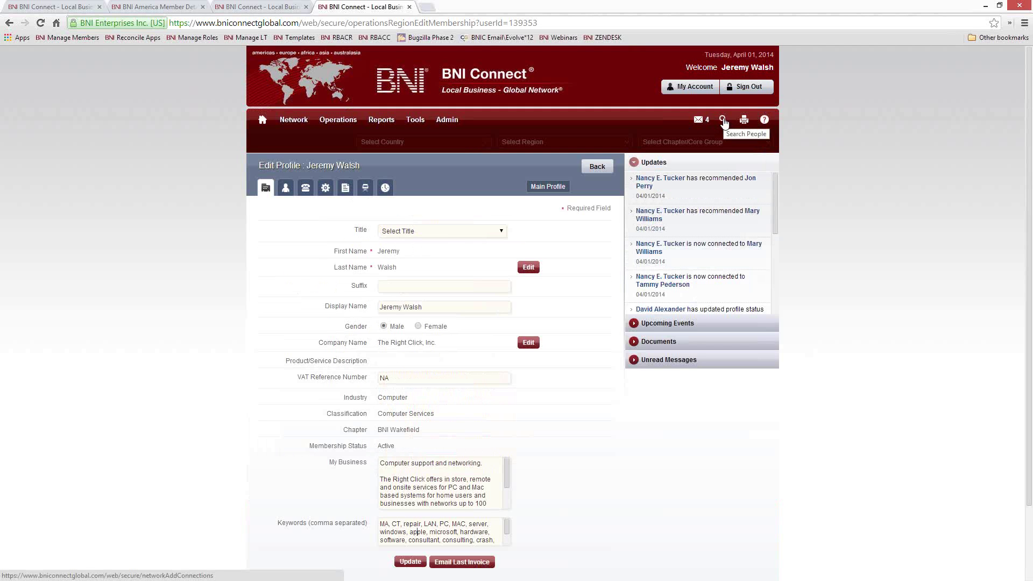
scroll(595, 417, down, 3)
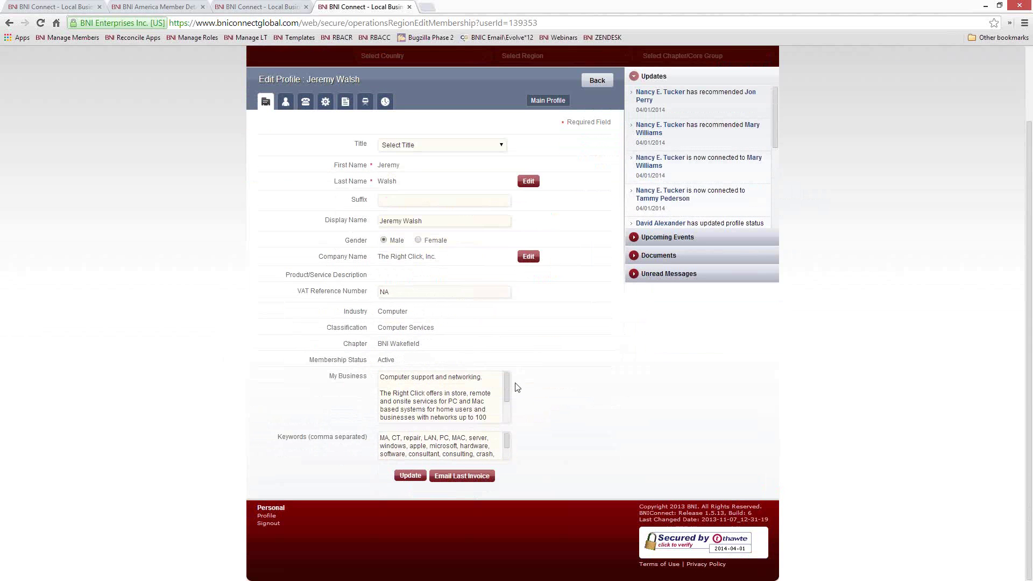
drag(415, 317, 378, 315)
drag(440, 332, 376, 331)
drag(409, 312, 380, 312)
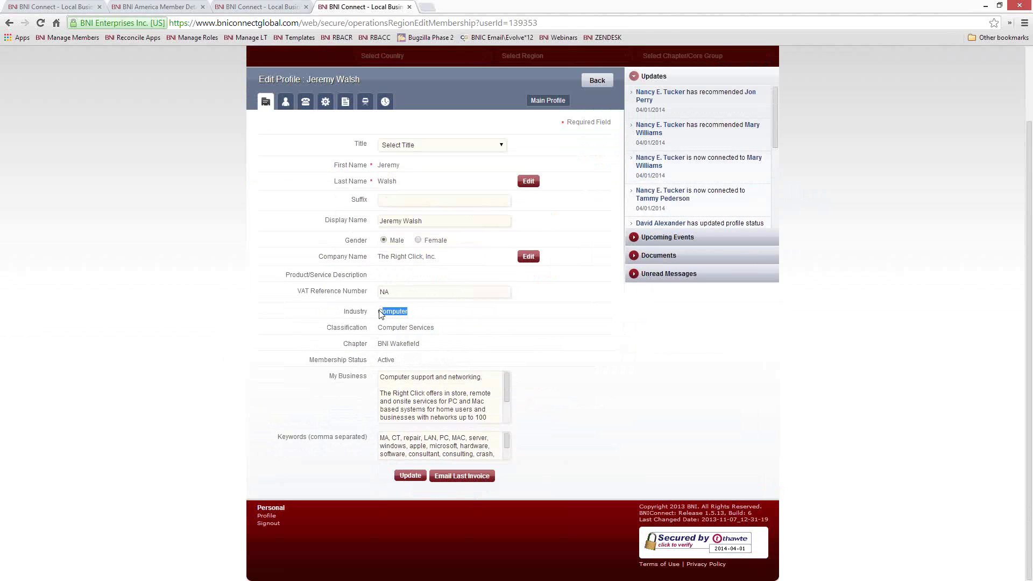
click(386, 337)
drag(402, 438, 379, 437)
click(413, 401)
click(411, 476)
Step: Replace the My Business description with random placeholder text and save it
key(ctrl+a)
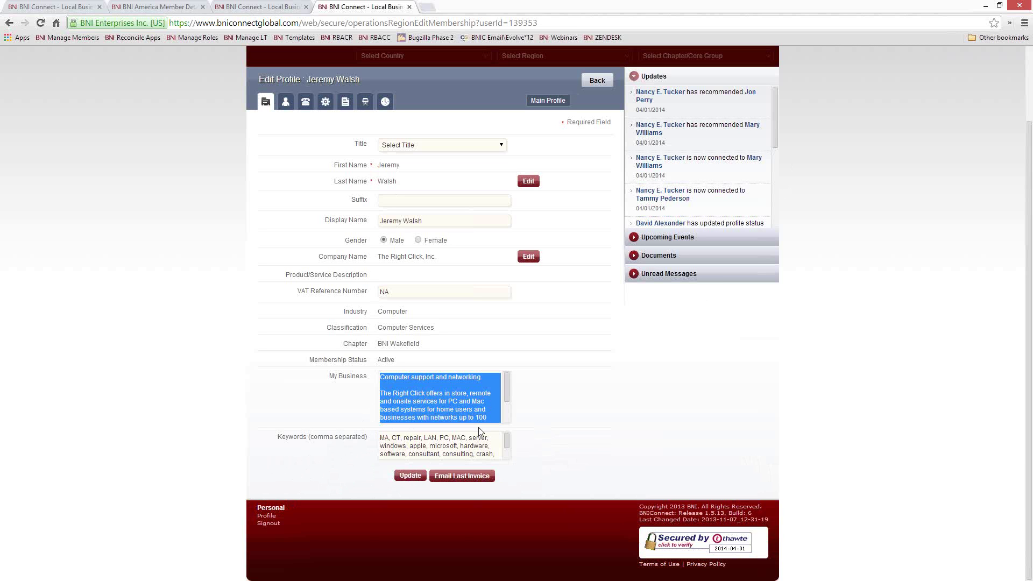
text(rhaij;f hweaijf;n bcsjca; nwioehfci ]sdhc)
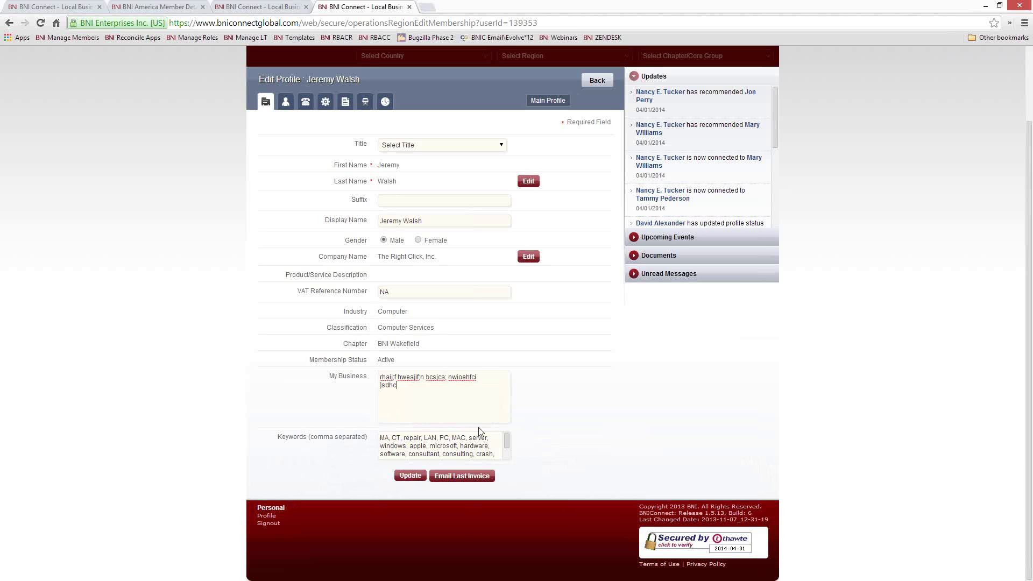
text( sf;ohaweso;fihu234qy[ h89c[wehfjwenu io;cwhecu9h uc)
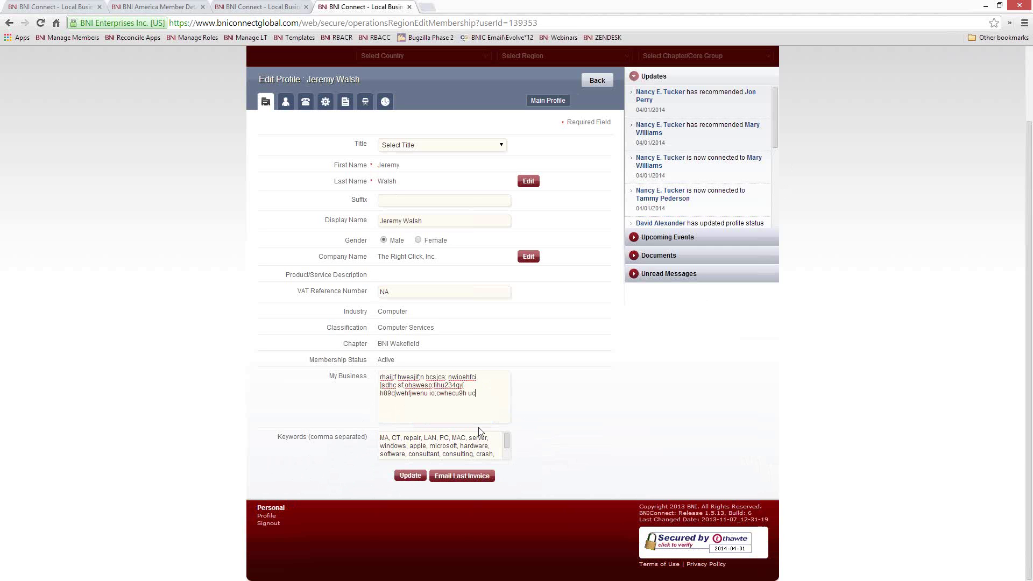
text(93hn cwerc casd)
click(411, 475)
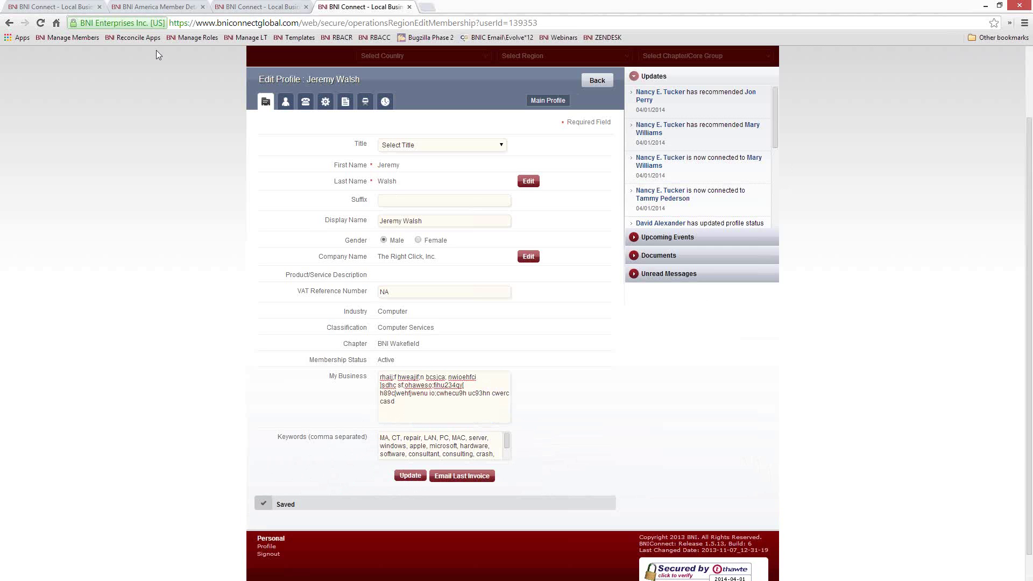
Step: Reload the public member page to confirm it shows the placeholder text
click(151, 7)
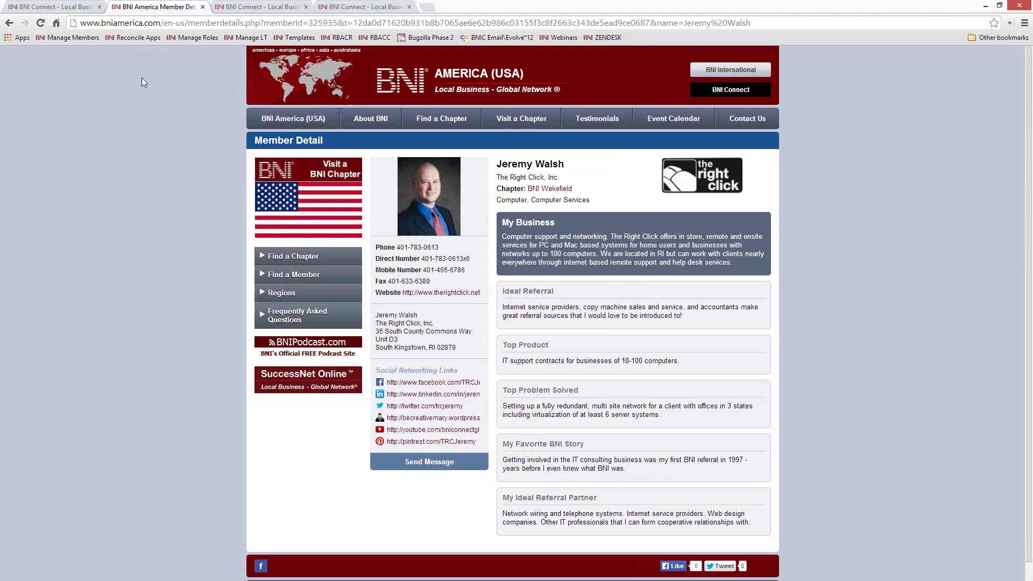
right_click(34, 153)
click(84, 186)
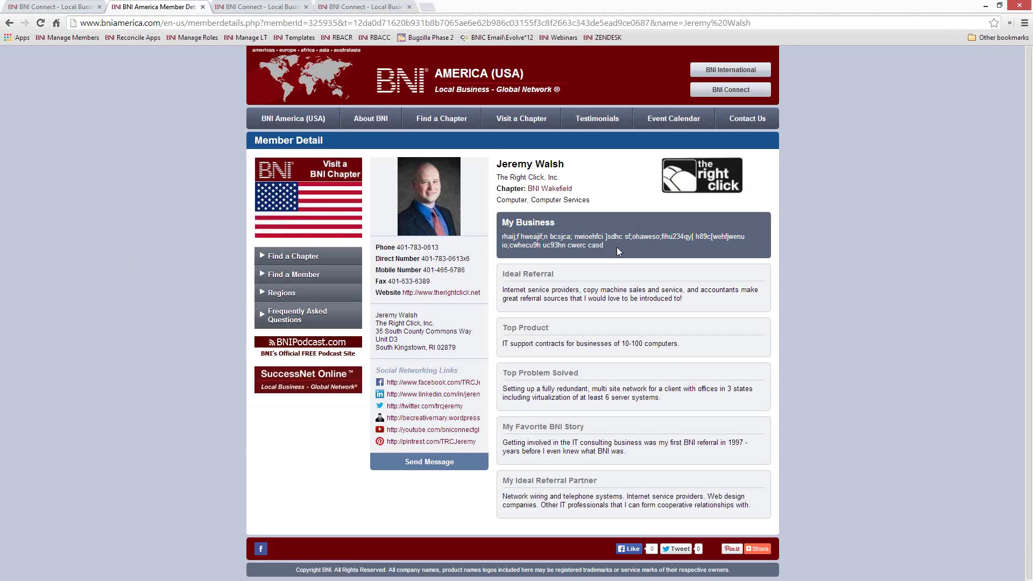
triple_click(529, 235)
Step: Paste the original computer-support description back into My Business and save it
click(545, 235)
click(371, 9)
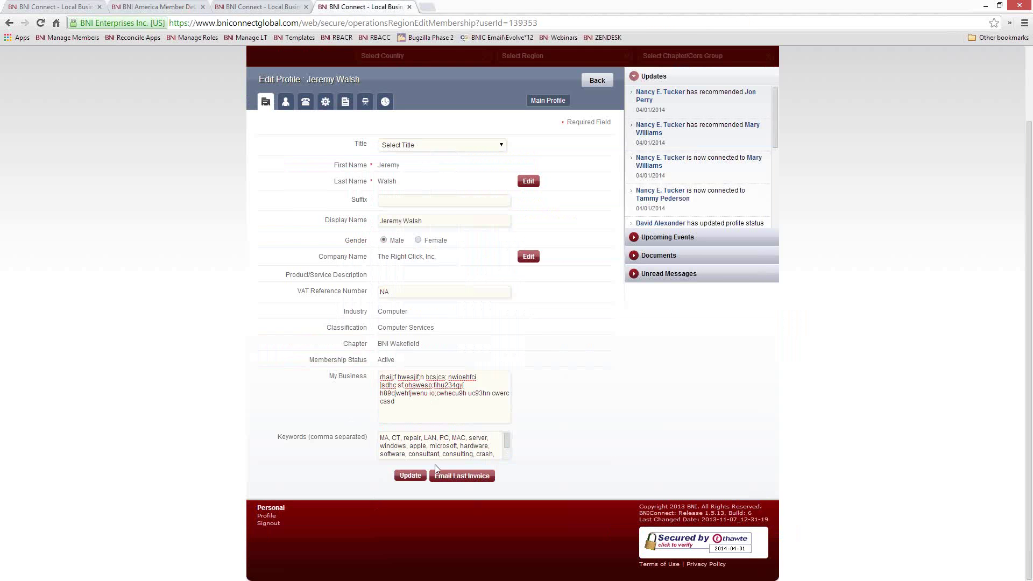
key(ctrl+a)
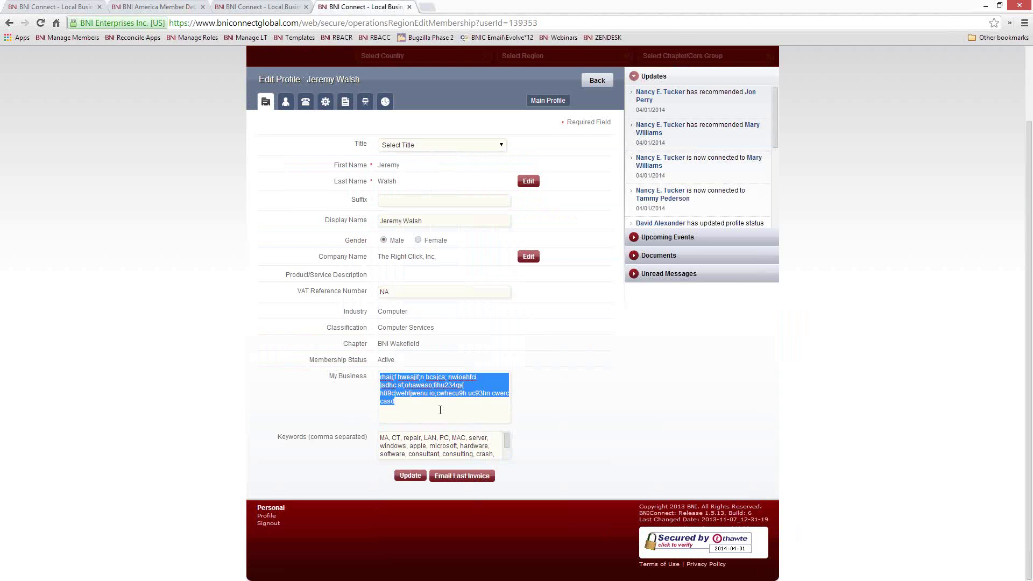
key(ctrl+v)
click(411, 476)
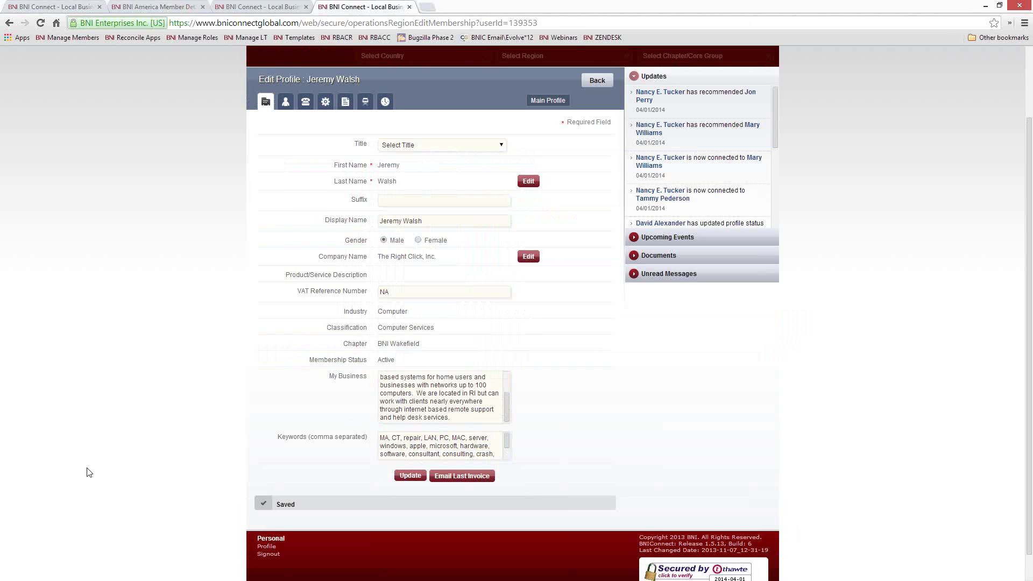
Step: Reload the public member page to verify the restored text, then return to Edit Profile
click(153, 10)
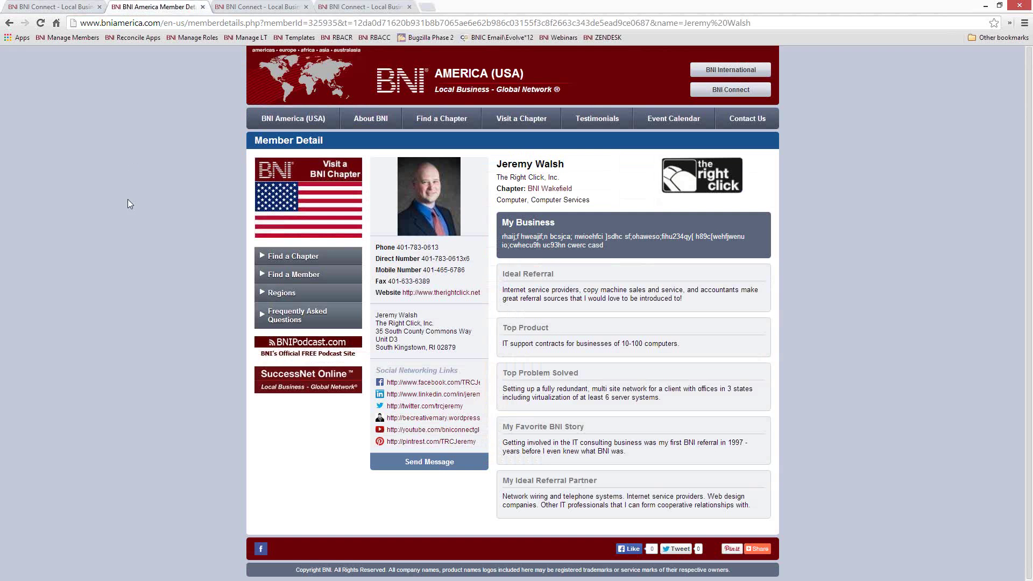
right_click(128, 199)
click(159, 231)
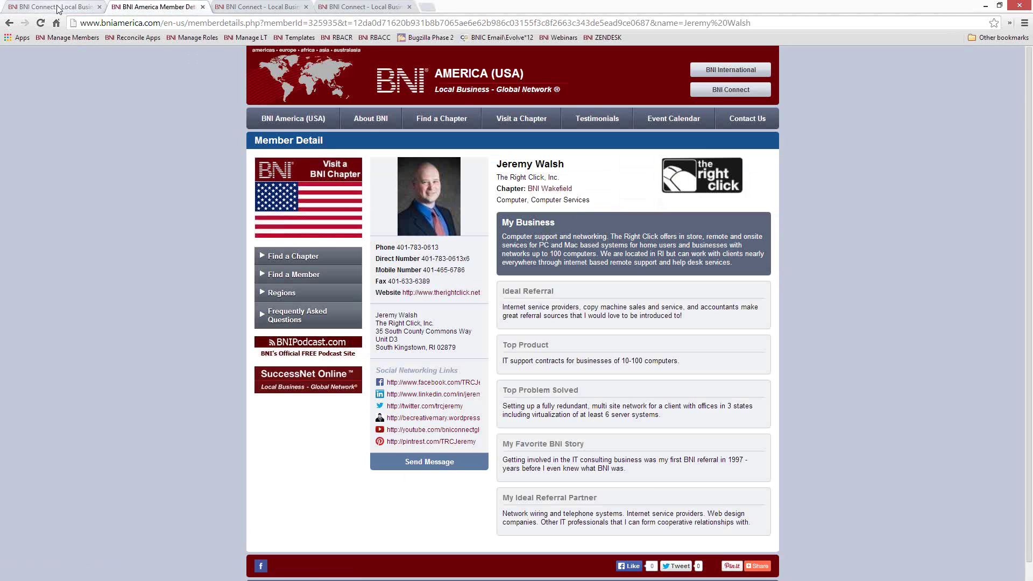
click(60, 7)
click(363, 6)
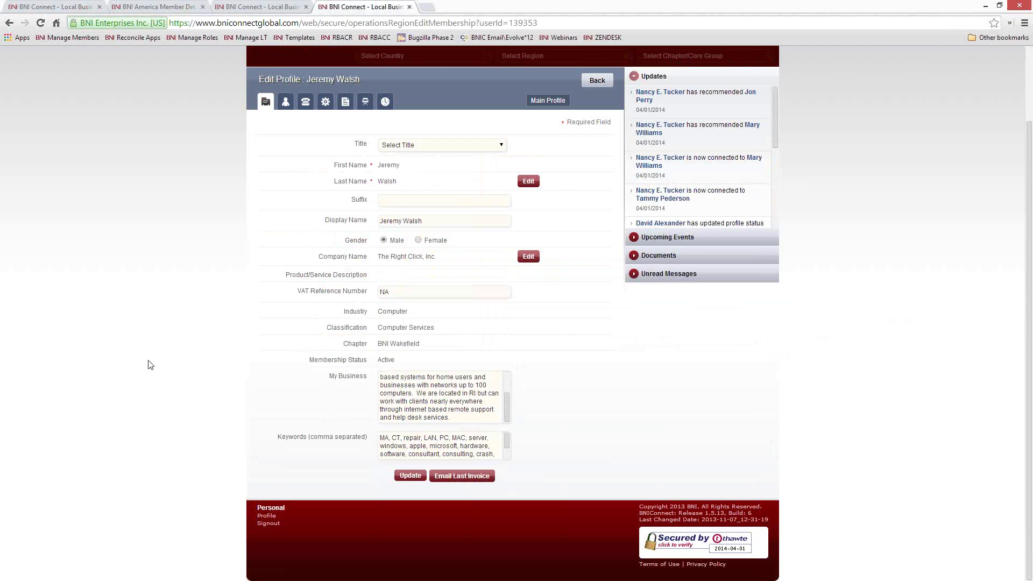
Step: Open the account and security settings tab in Edit Profile
click(286, 103)
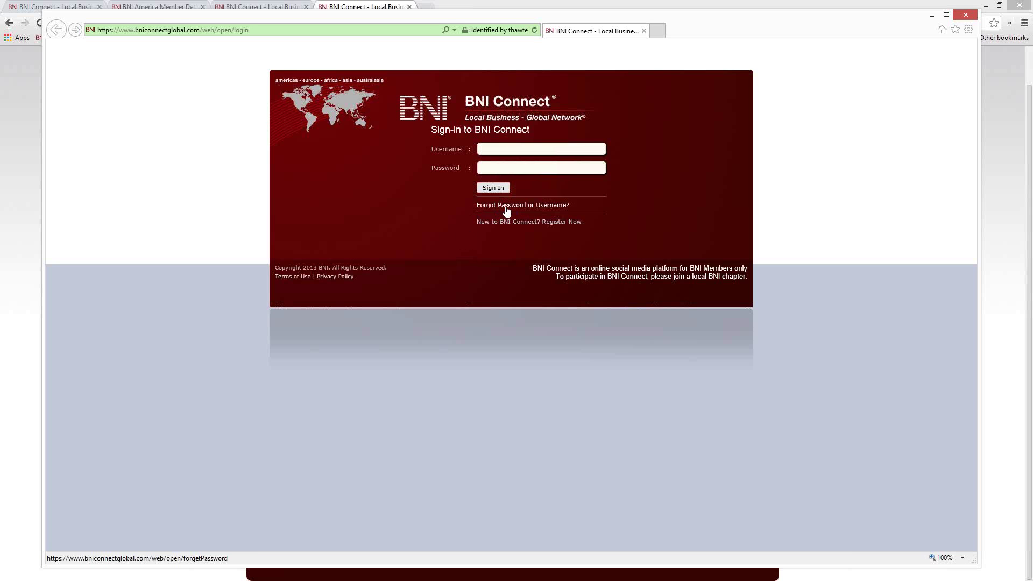
Step: Use Forgot Password or Username? to look up the account by the member's e-mail address
click(505, 210)
click(486, 144)
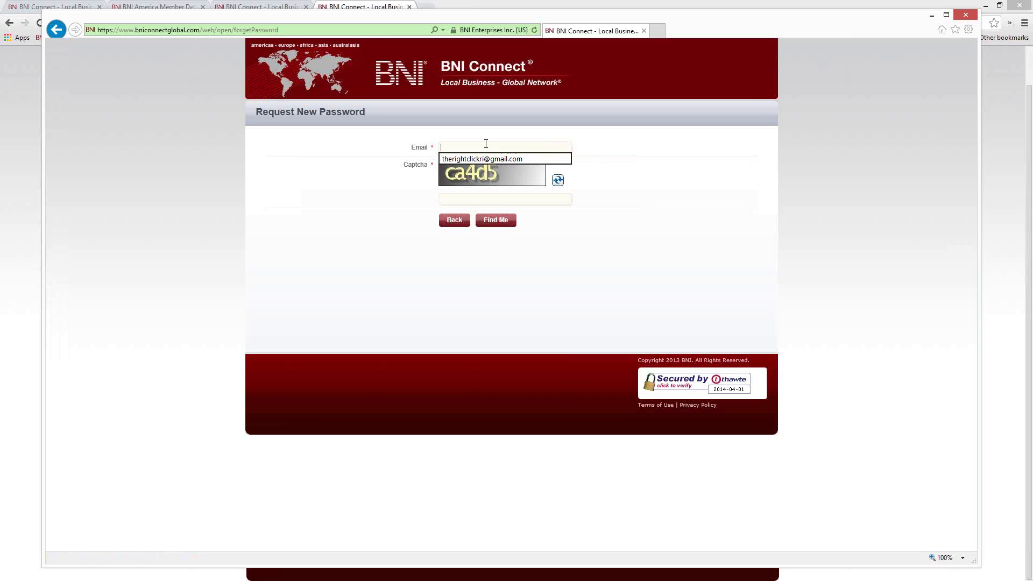
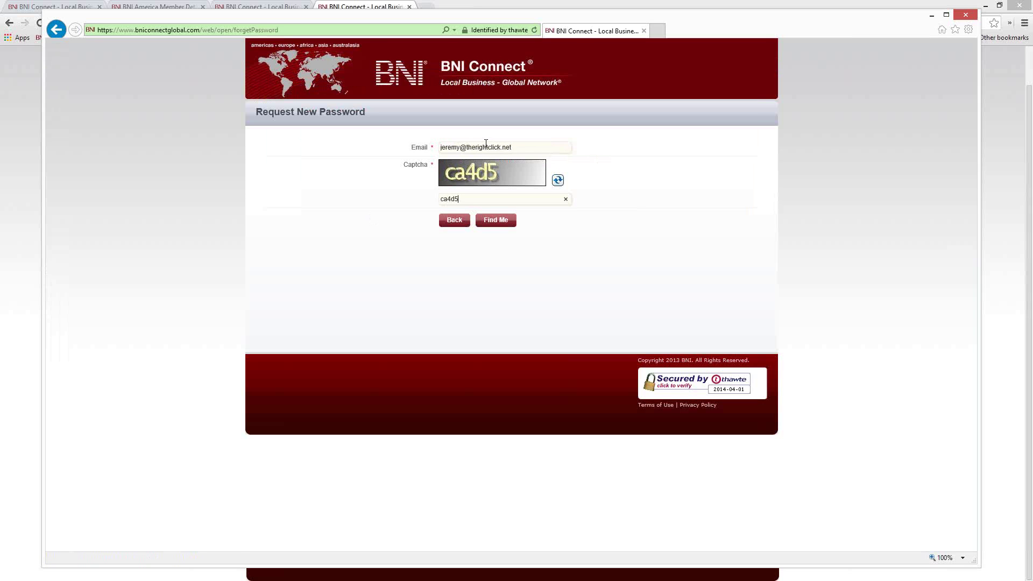
click(493, 221)
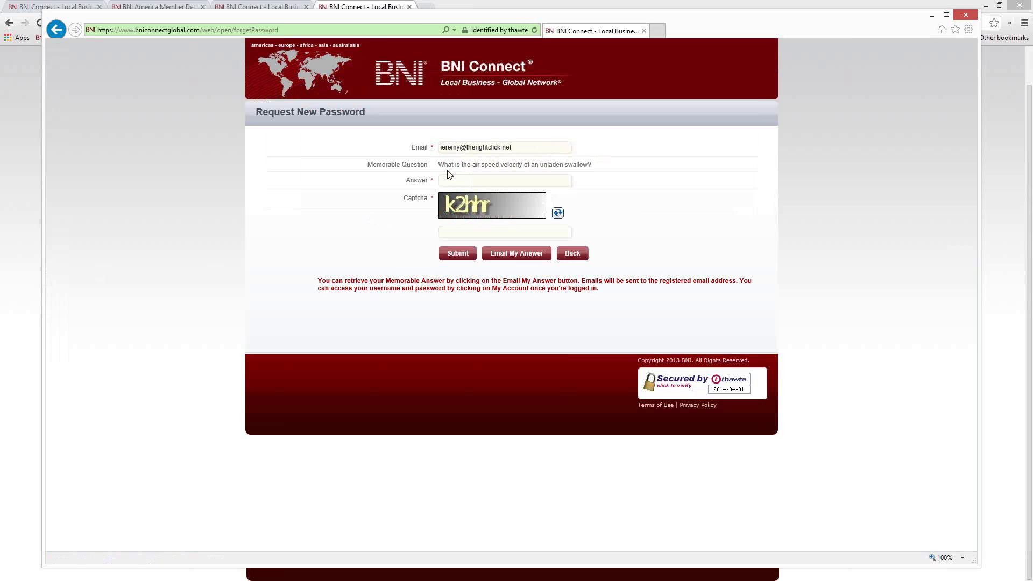
Step: Compare the memorable question with the profile settings, then leave the recovery window
drag(597, 168, 442, 169)
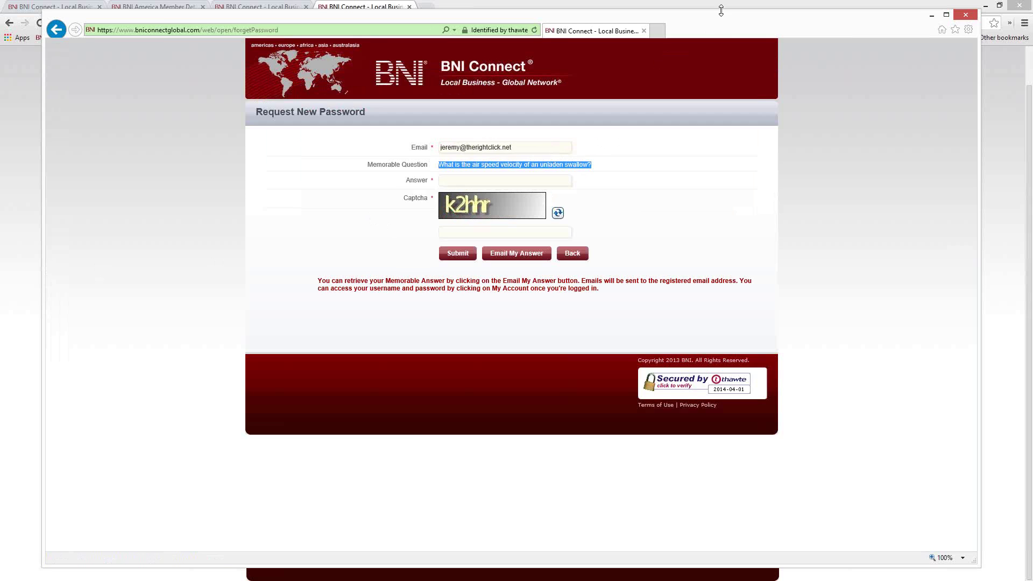
drag(721, 10, 23, 26)
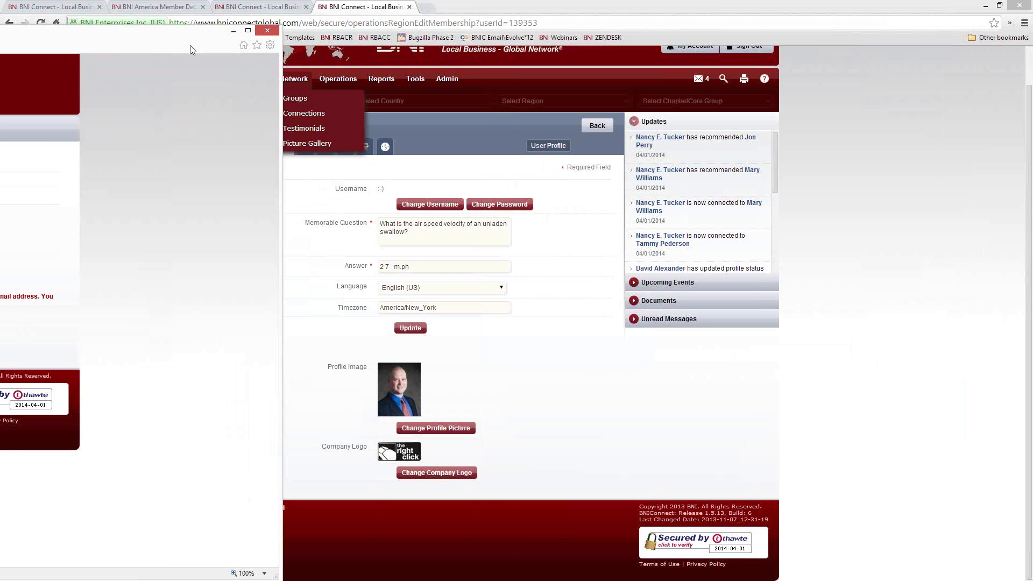
drag(181, 39, 900, 16)
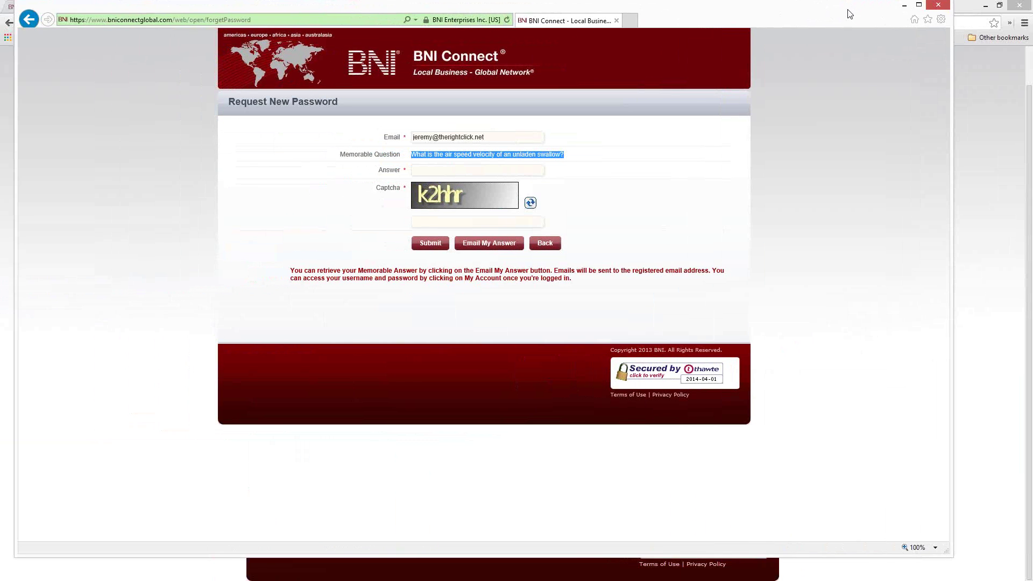
click(432, 171)
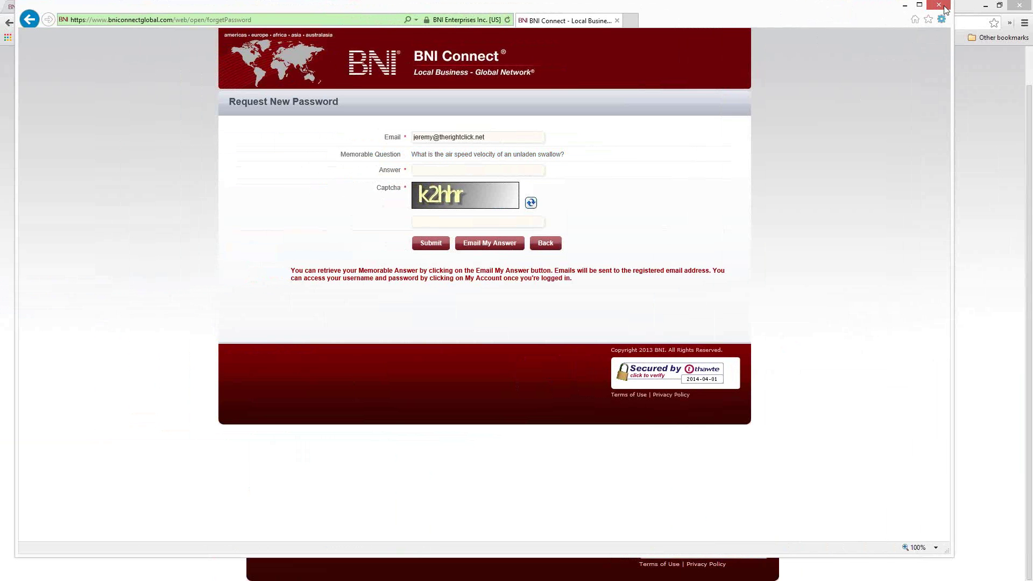
key(alt+Tab)
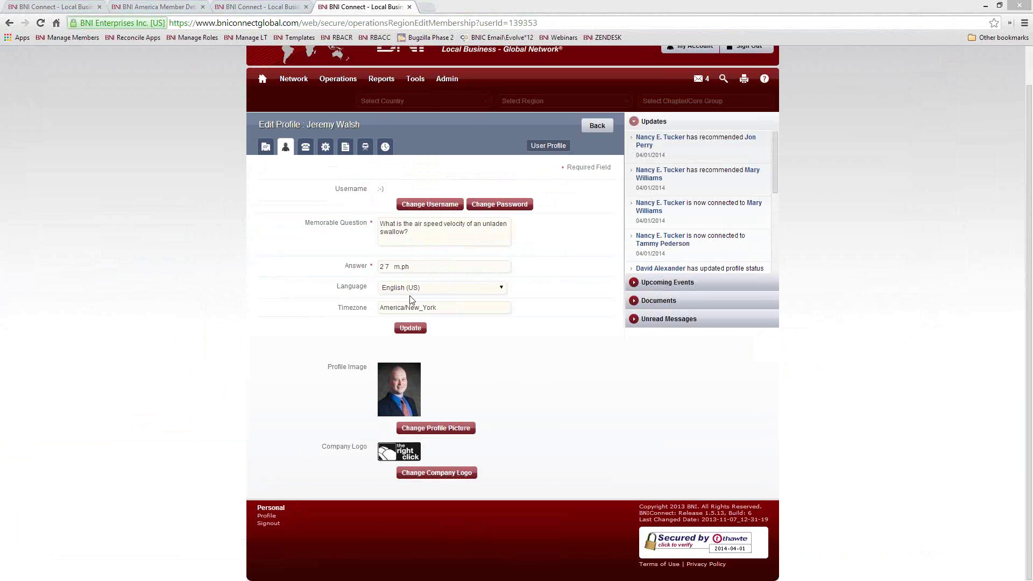
click(498, 289)
drag(505, 317, 512, 312)
click(541, 315)
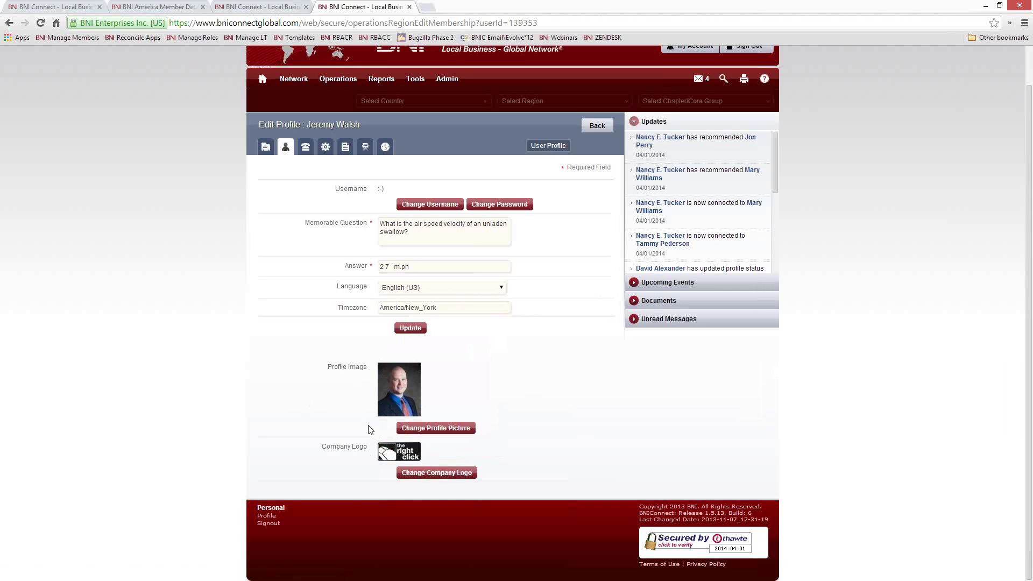
Step: Upload TRC.jpg as the new company logo and save it
click(442, 477)
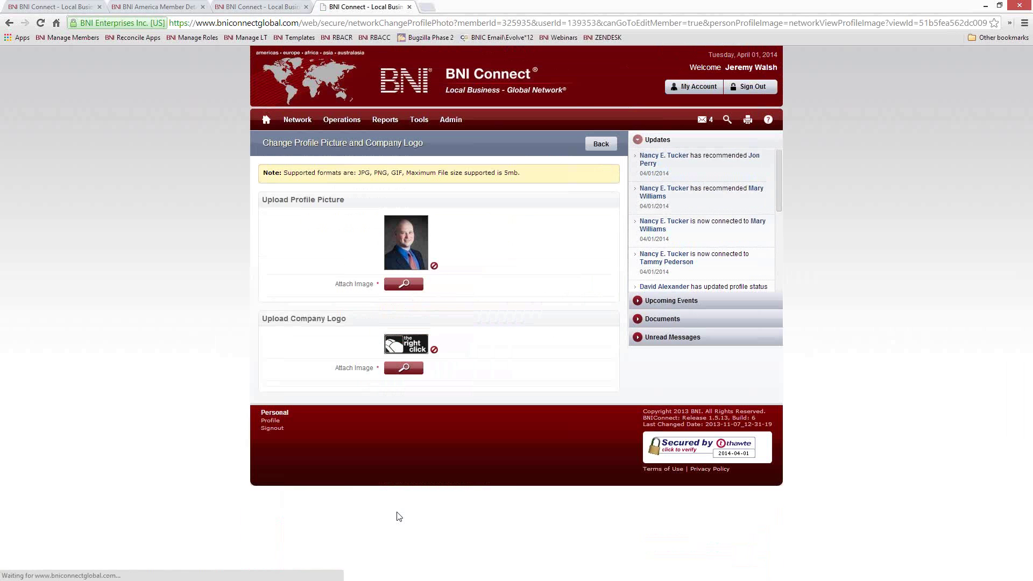
click(404, 368)
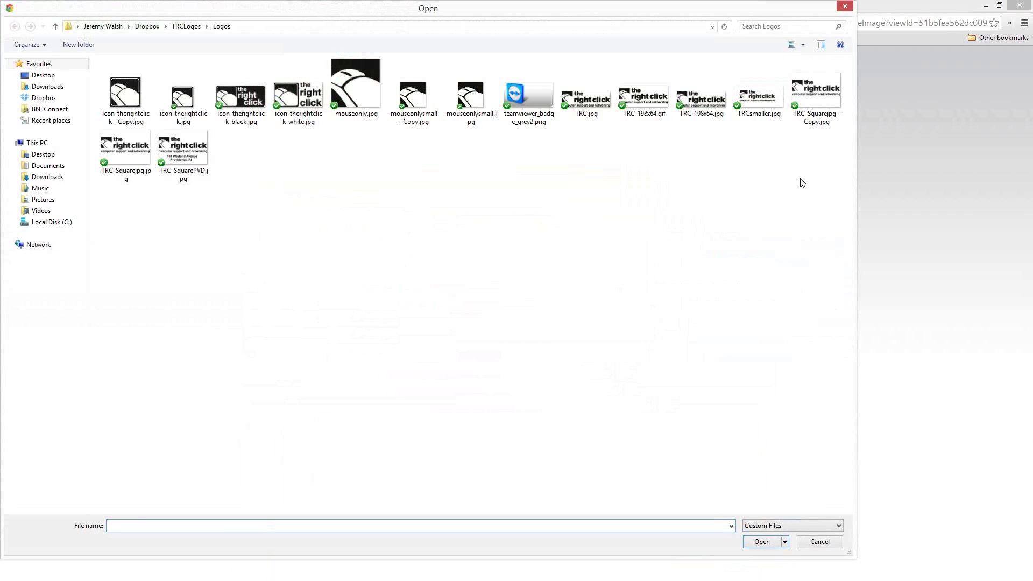
double_click(601, 112)
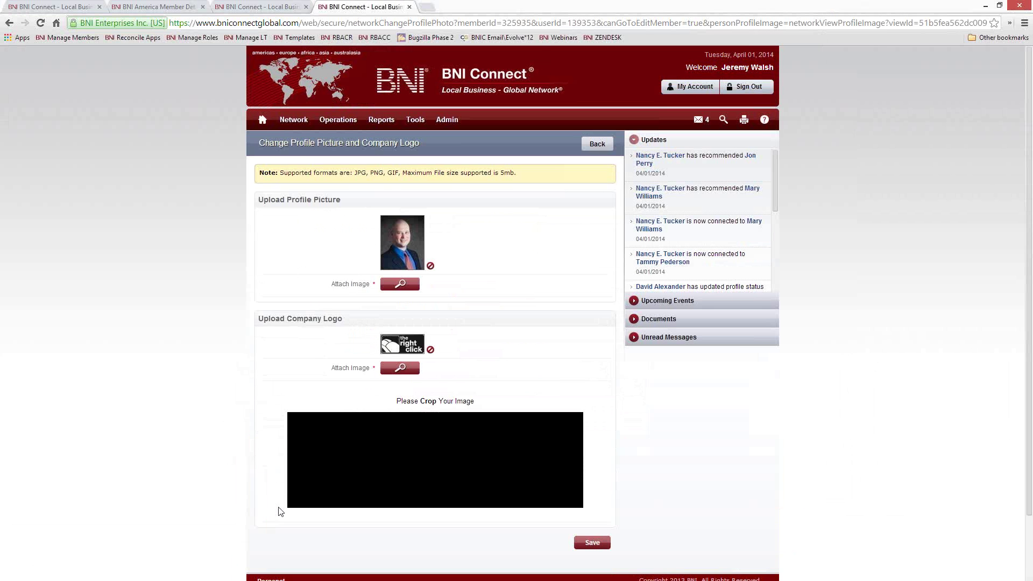
click(592, 543)
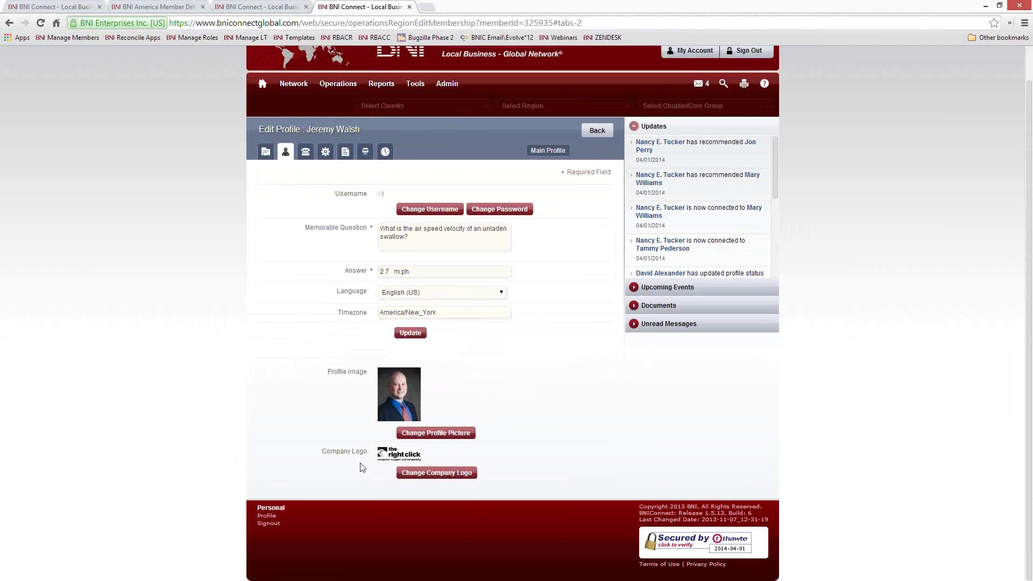
Step: In Contact Details, uncheck Show me on BNI Public Websites
click(305, 153)
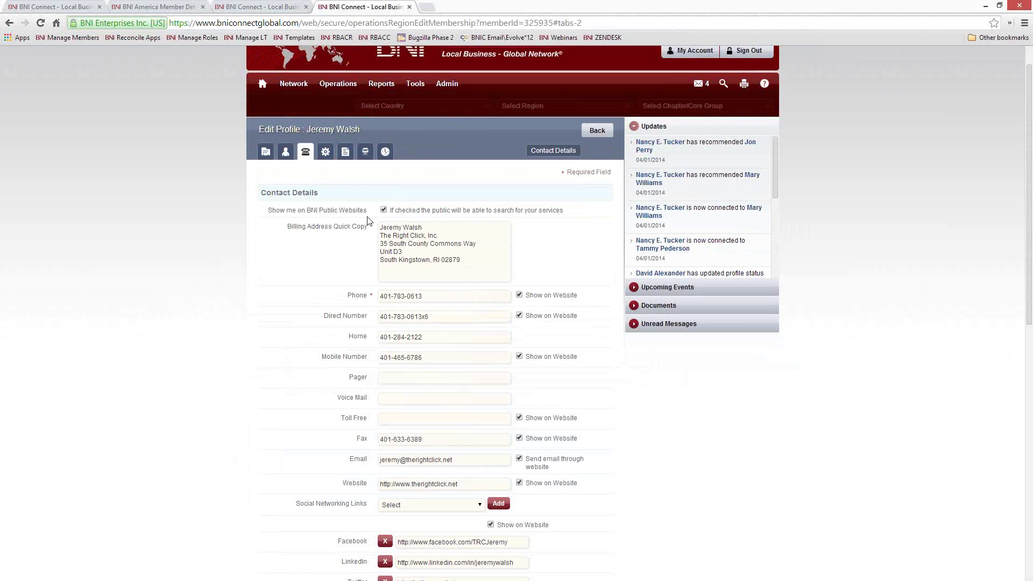
drag(268, 210, 366, 214)
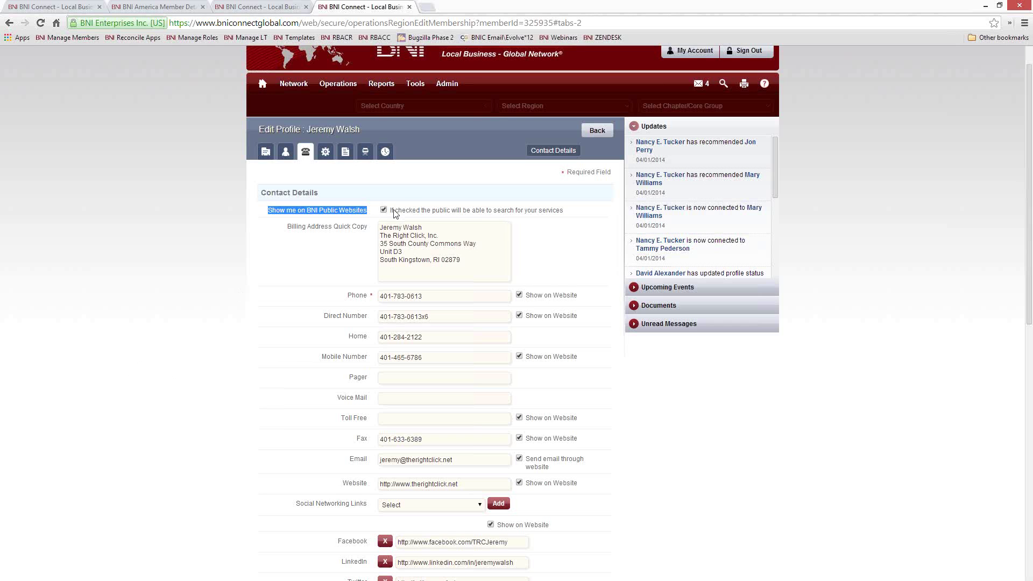
click(225, 292)
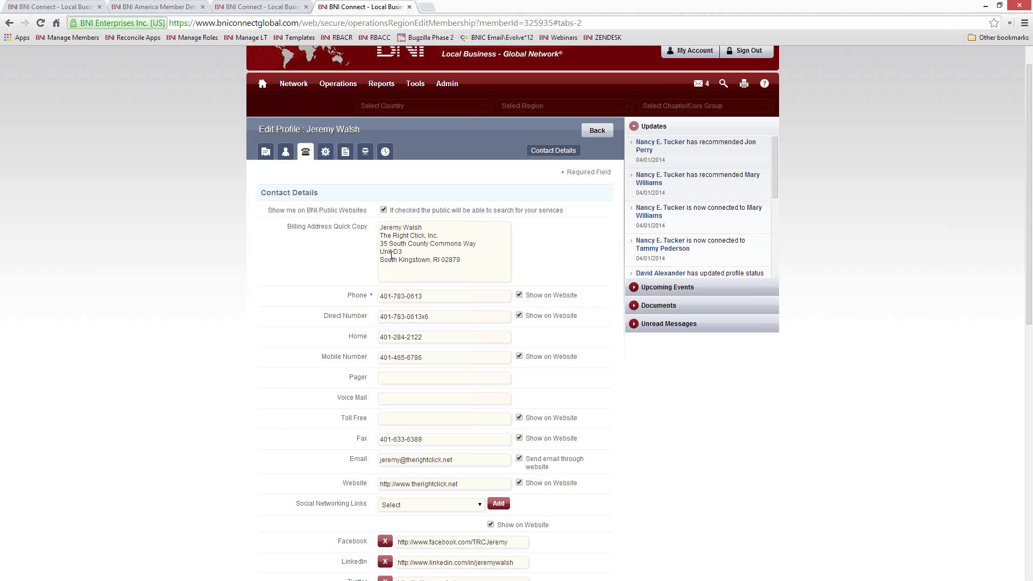
click(384, 211)
scroll(297, 307, down, 10)
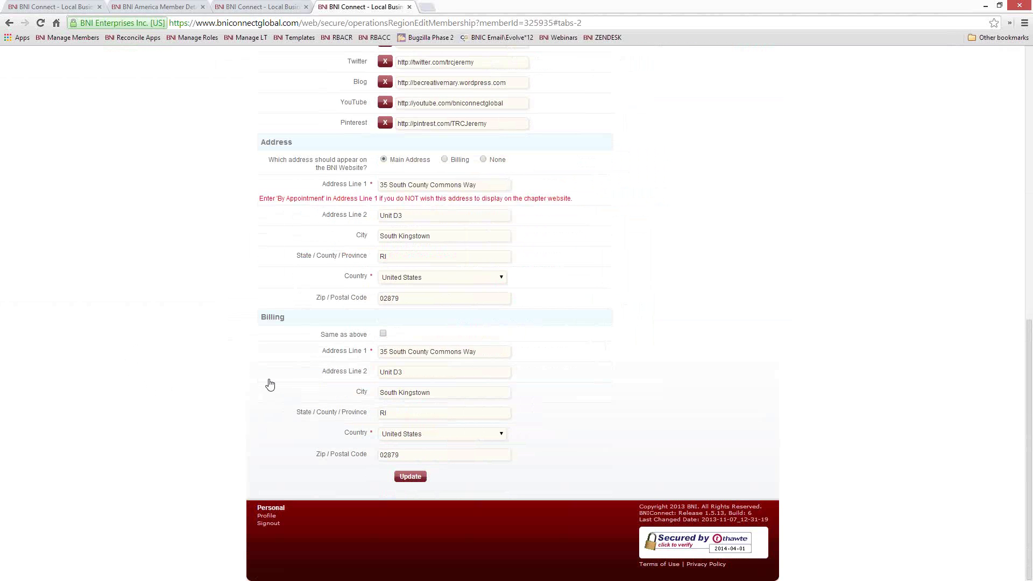
scroll(281, 346, up, 10)
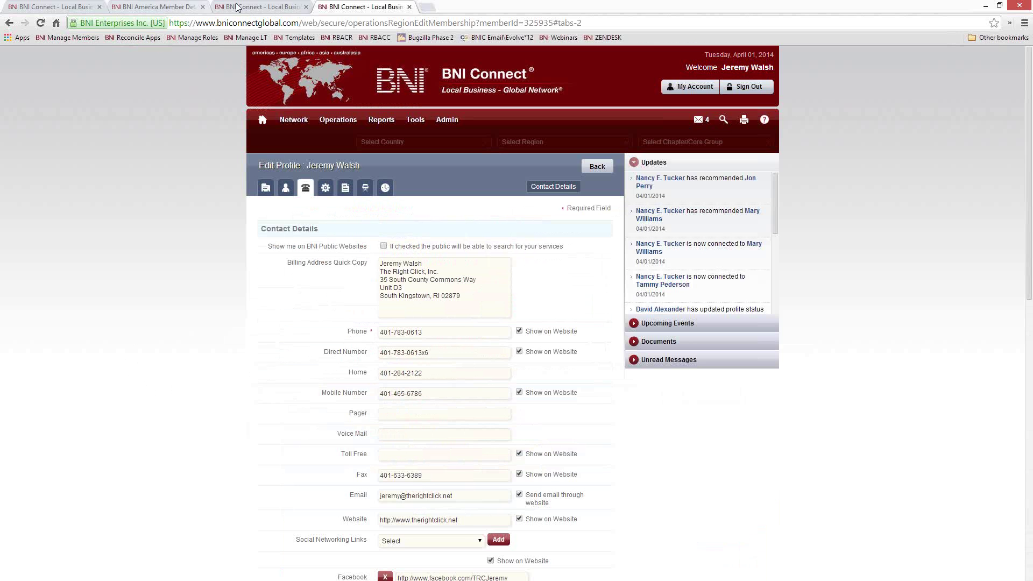
Step: Load the Rhode Island BNI site, bniri, in the directory tab
click(264, 11)
click(301, 24)
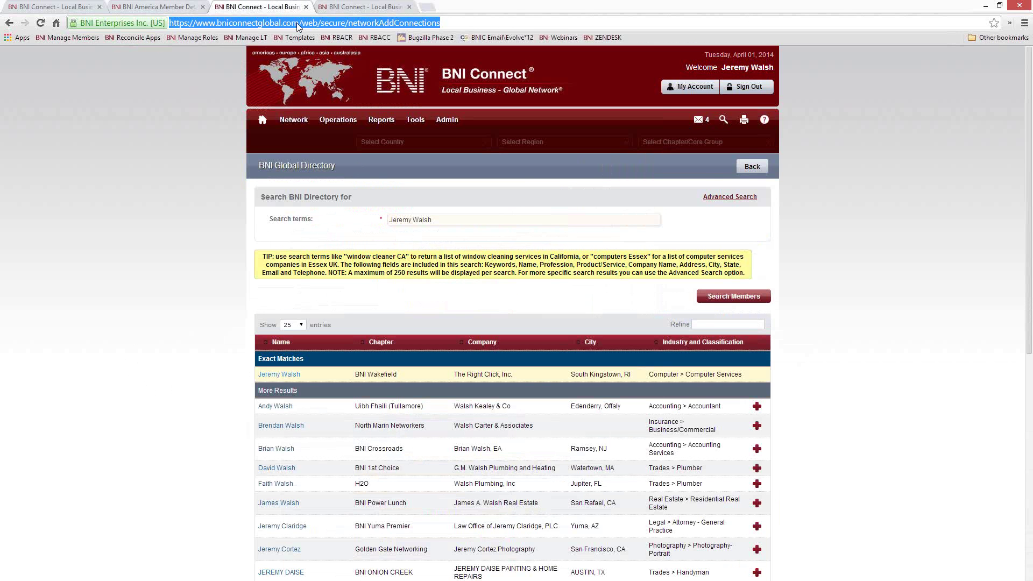
text(bniri)
key(Return)
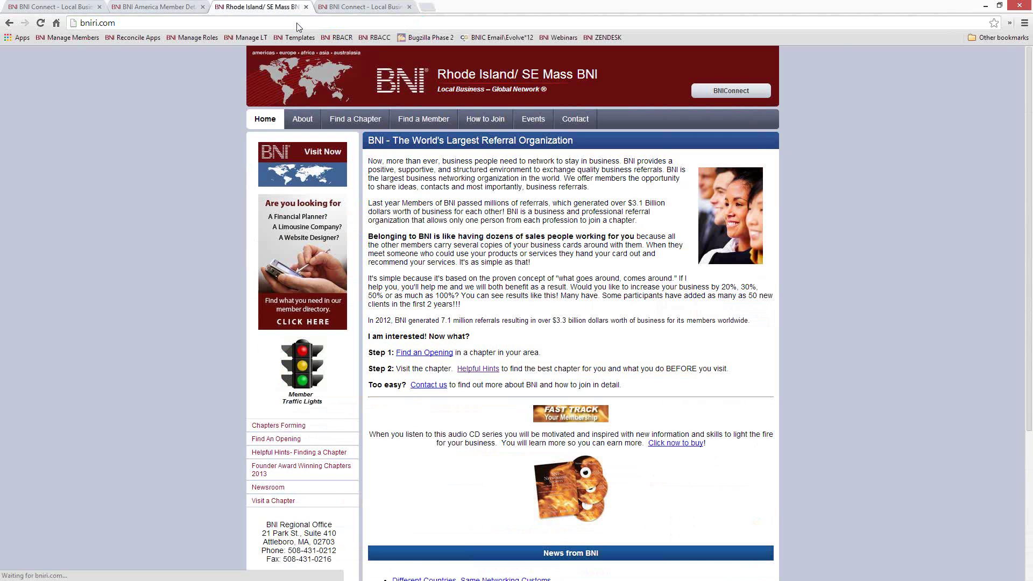
Step: Search Find a Member for the member's name, then go back to the profile editor
click(425, 119)
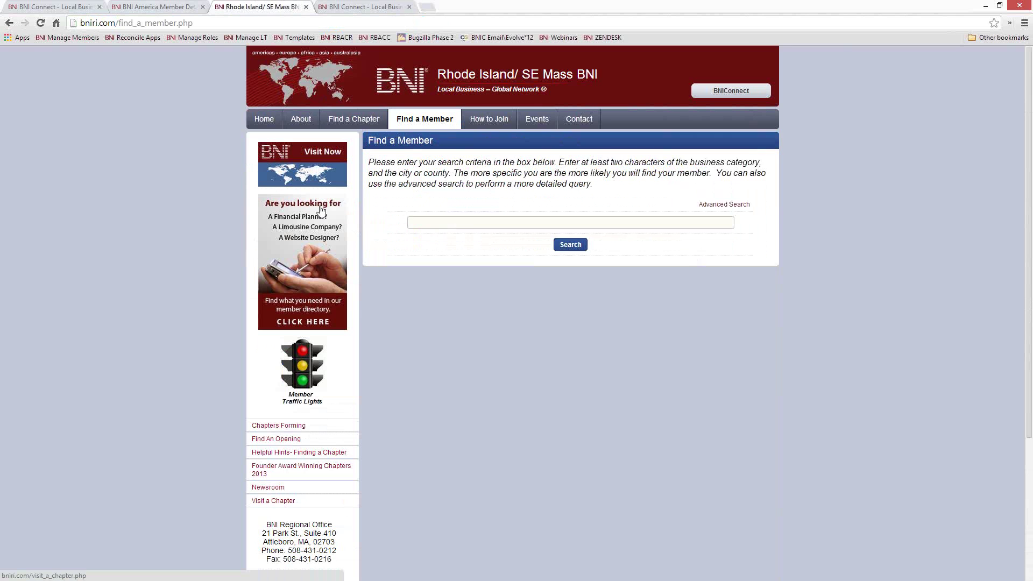
click(471, 223)
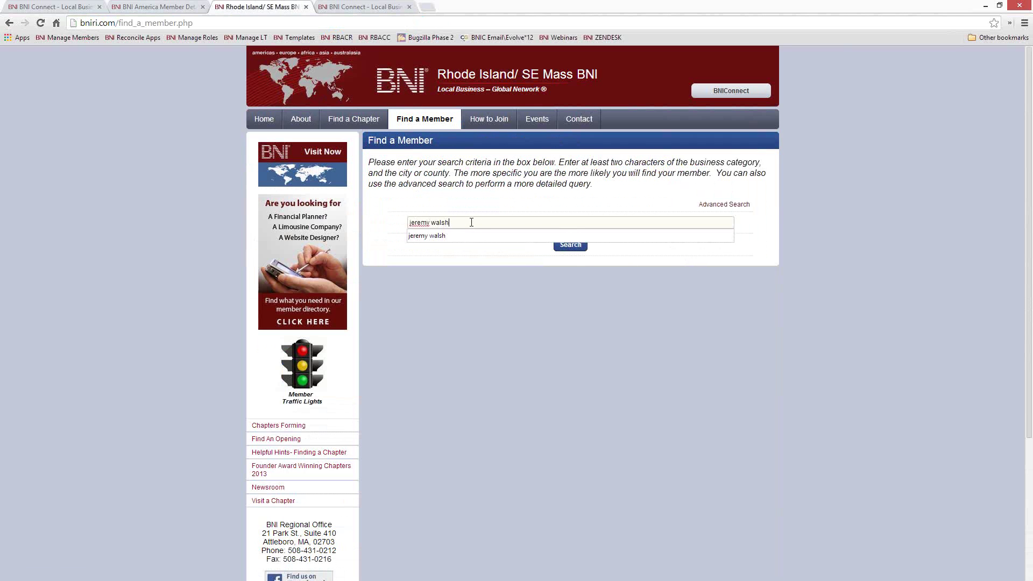
key(Return)
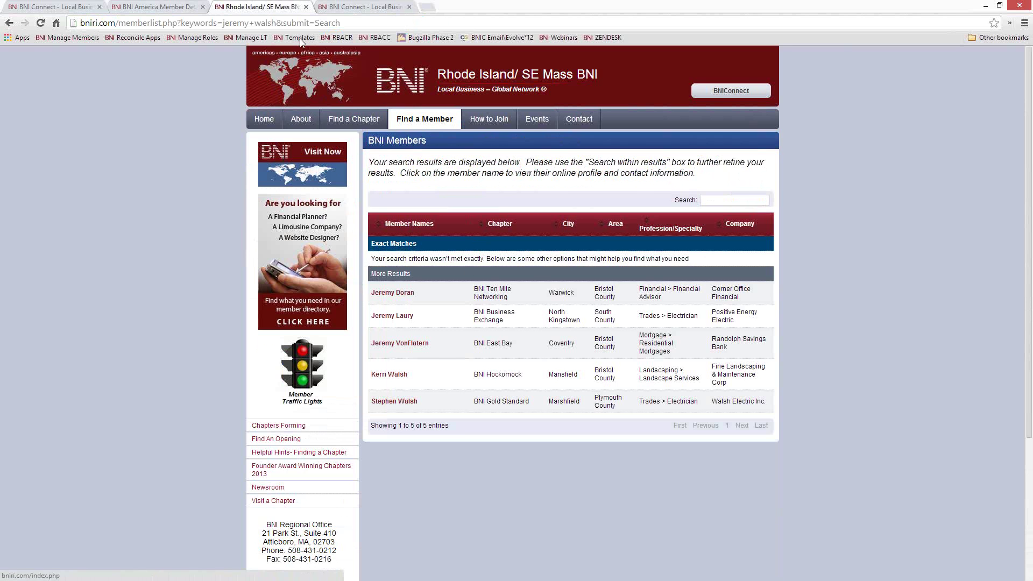
click(360, 7)
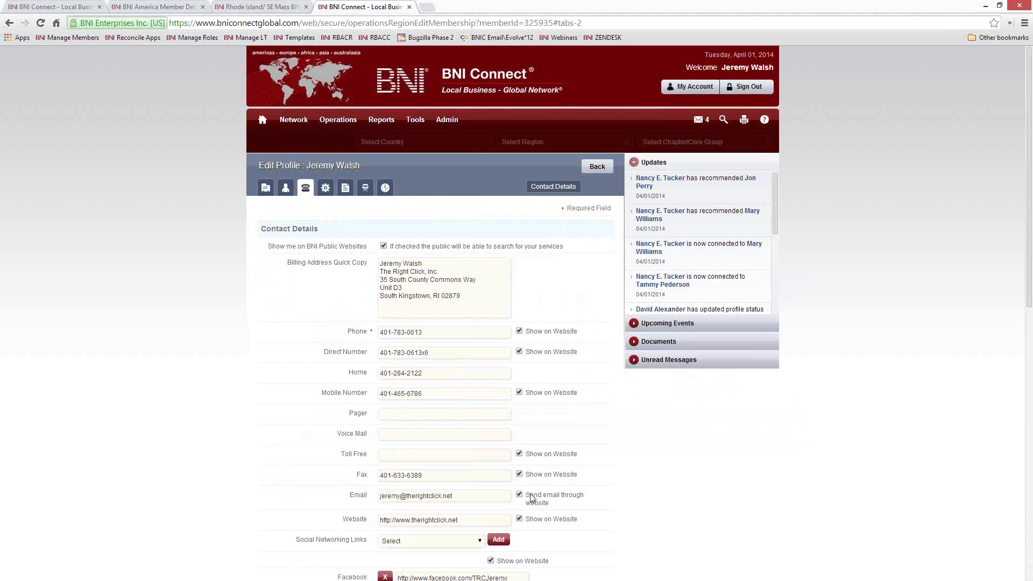
Step: Toggle Show me on BNI Public Websites off and back on so the profile stays listed
click(383, 246)
click(384, 246)
scroll(567, 409, down, 1)
scroll(566, 409, down, 1)
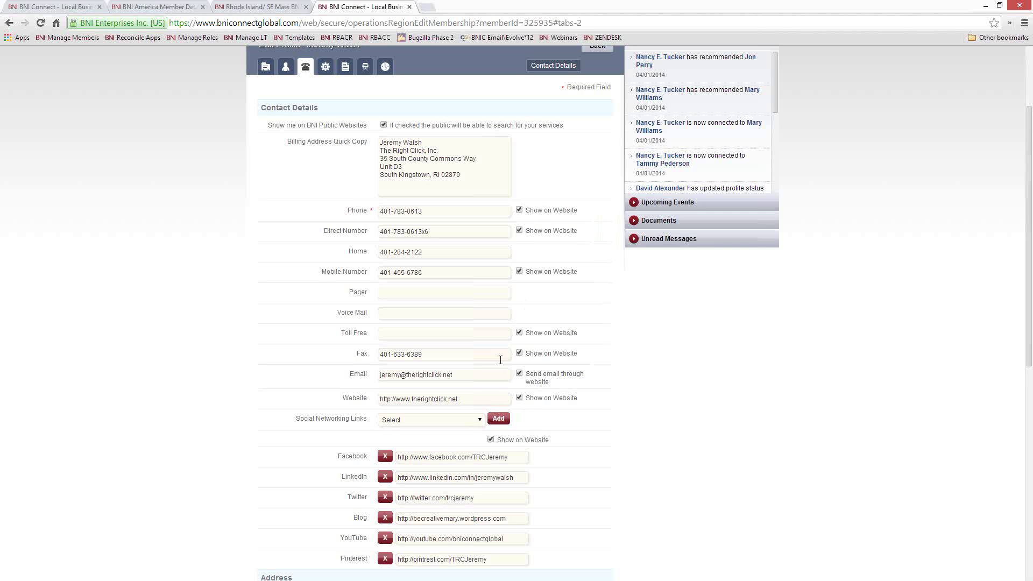
scroll(443, 396, down, 1)
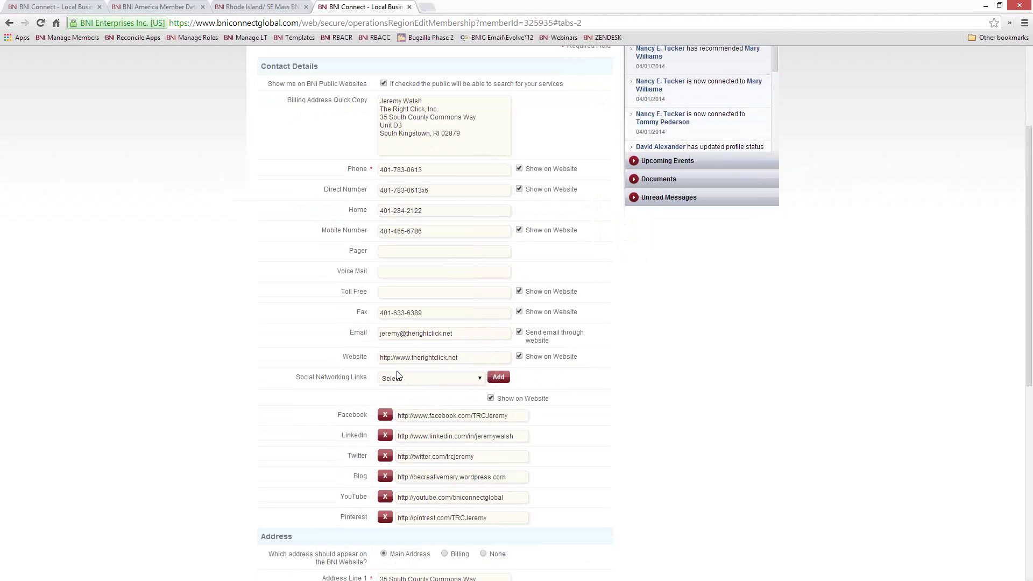
Step: Review the contact e-mail, save Contact Details, and open the Member to Member privacy settings
drag(466, 335, 349, 343)
scroll(627, 370, down, 3)
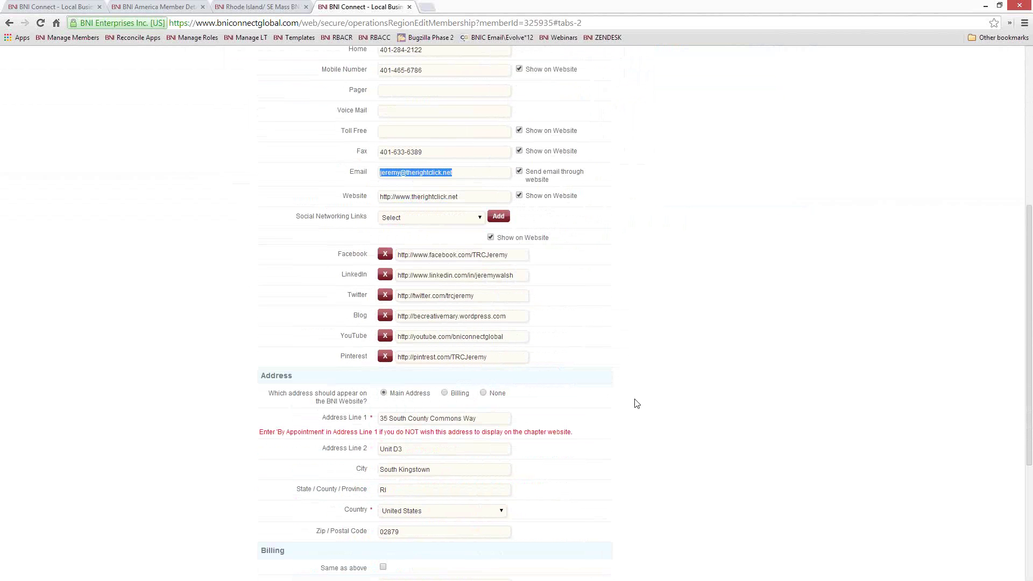
scroll(633, 404, down, 3)
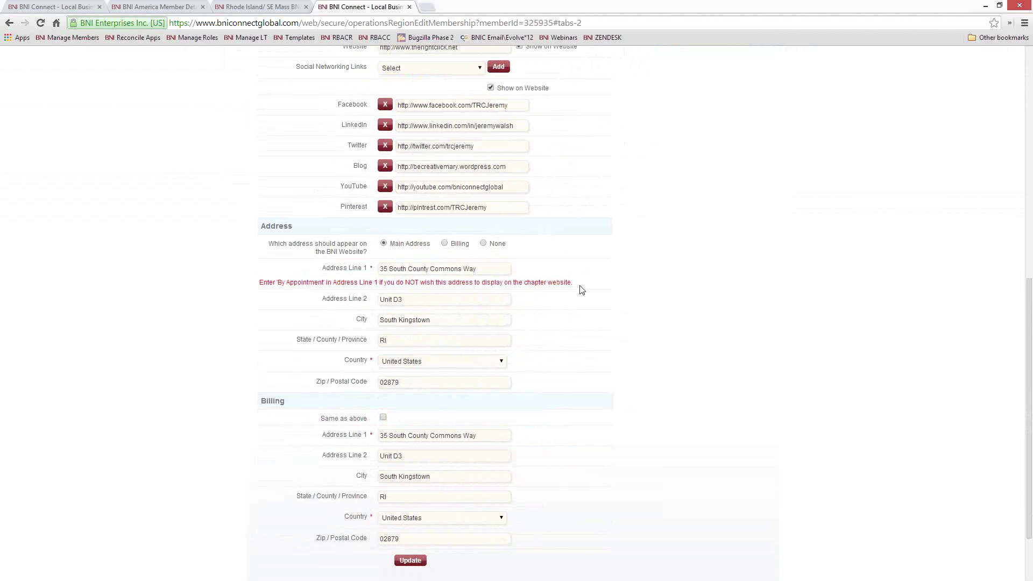
scroll(612, 315, up, 2)
scroll(611, 315, up, 7)
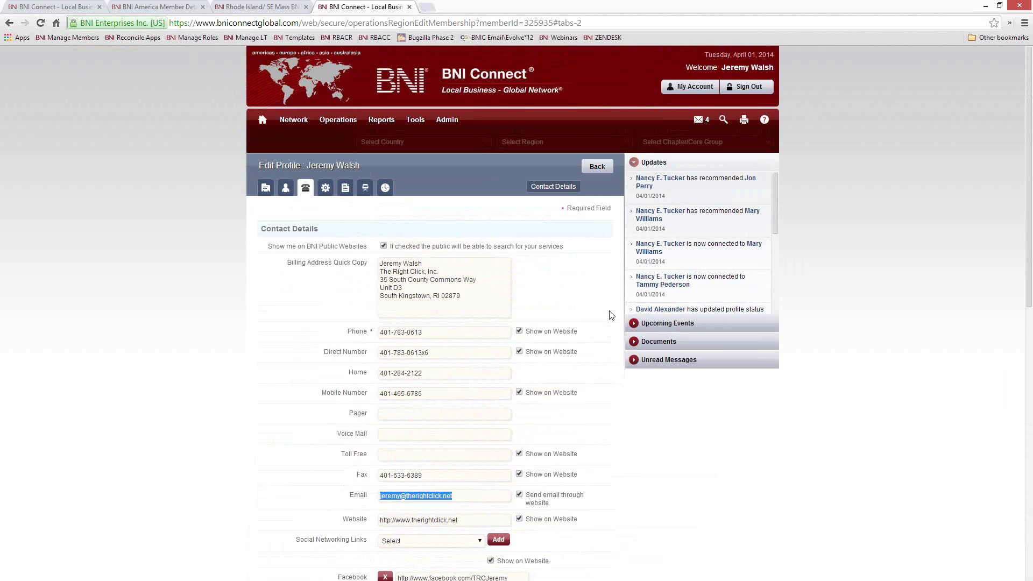
scroll(611, 315, down, 10)
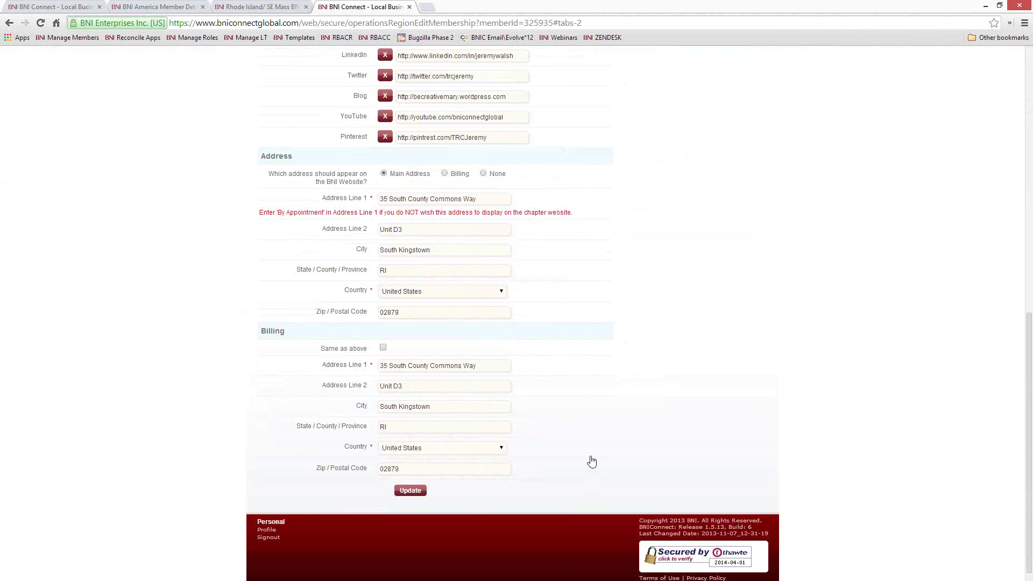
click(395, 493)
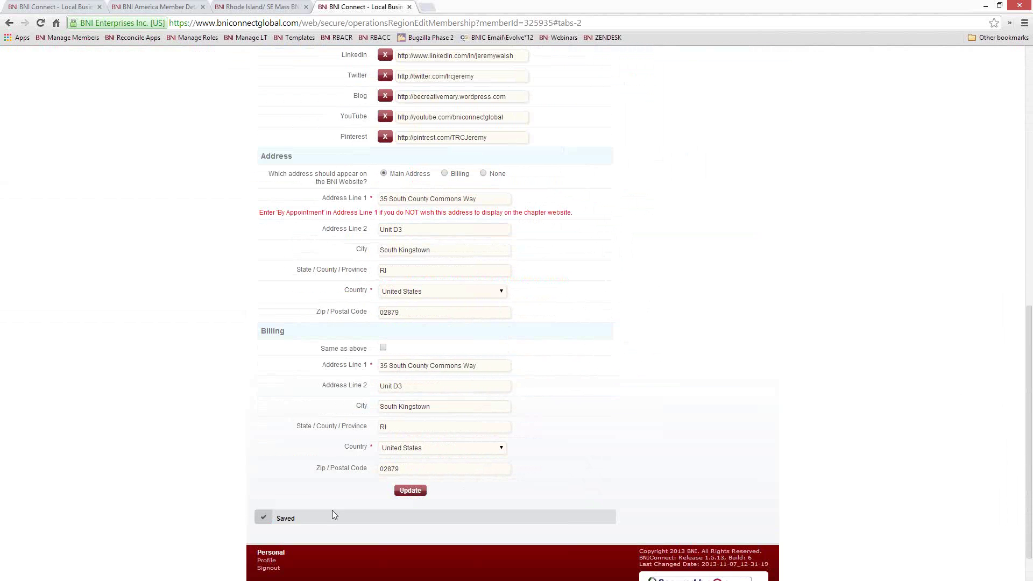
scroll(651, 342, up, 10)
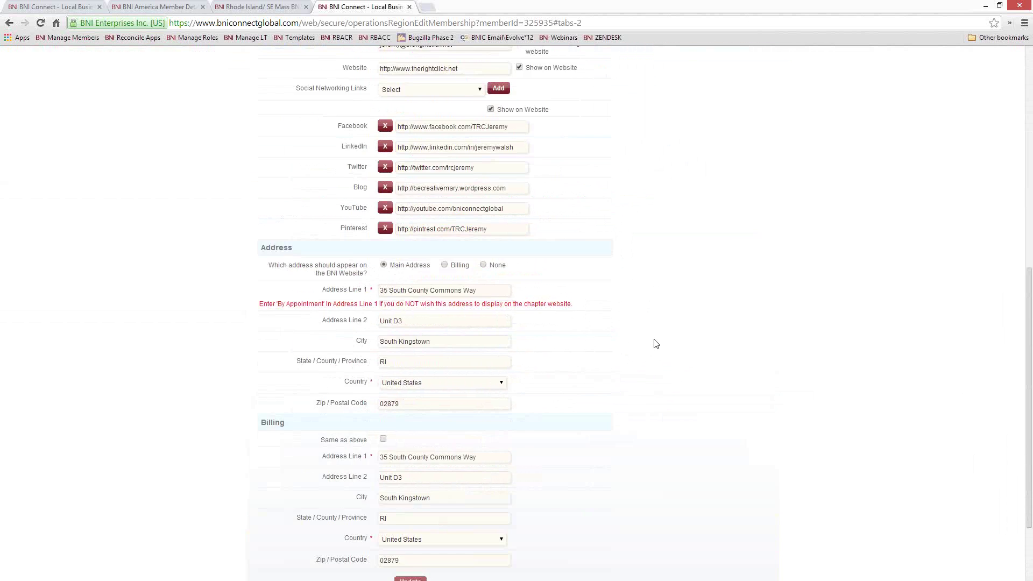
click(325, 189)
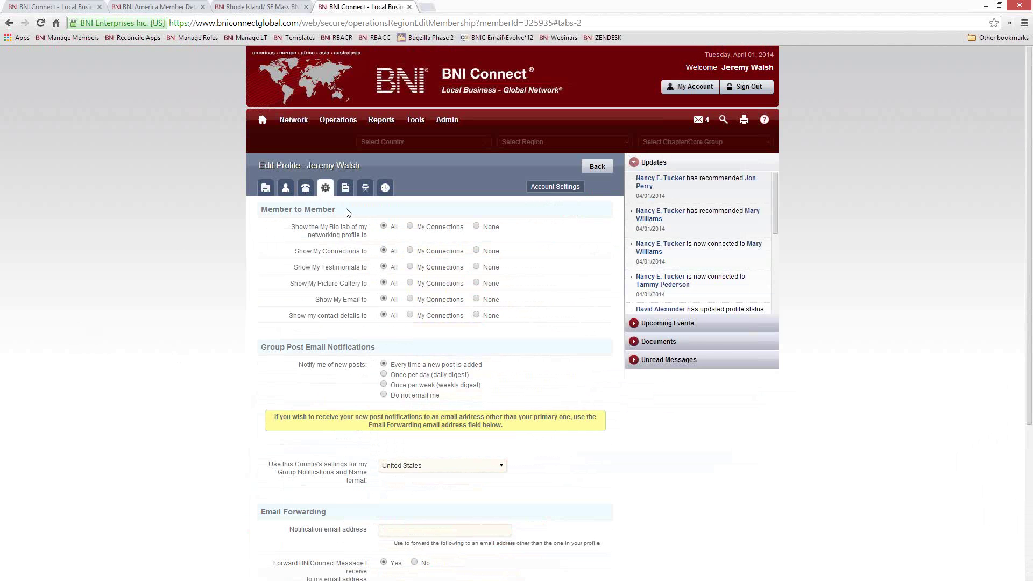
Step: Review the account privacy settings down to Email Forwarding, then bring up options for the footer Profile link
drag(337, 213, 262, 215)
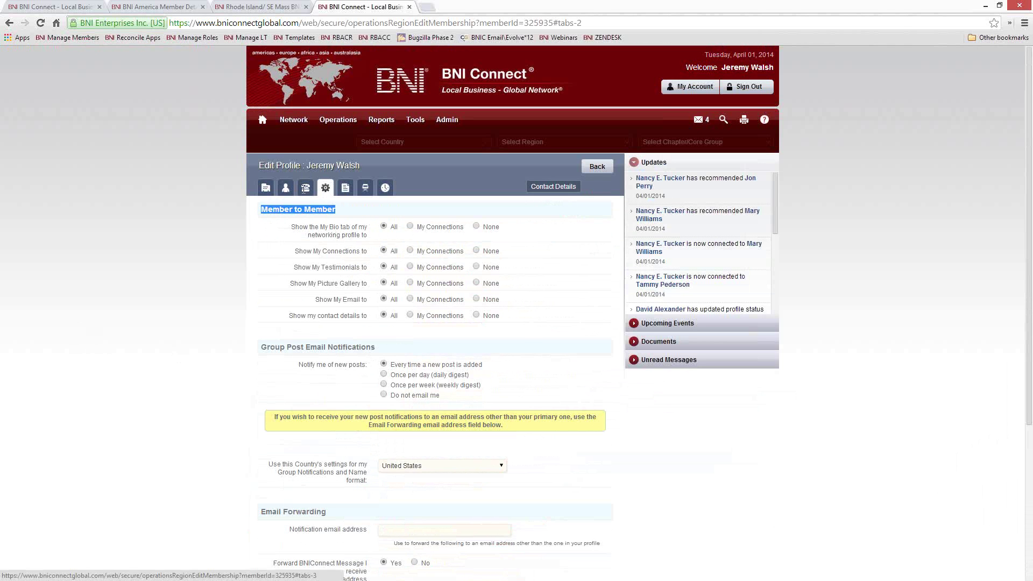
click(306, 188)
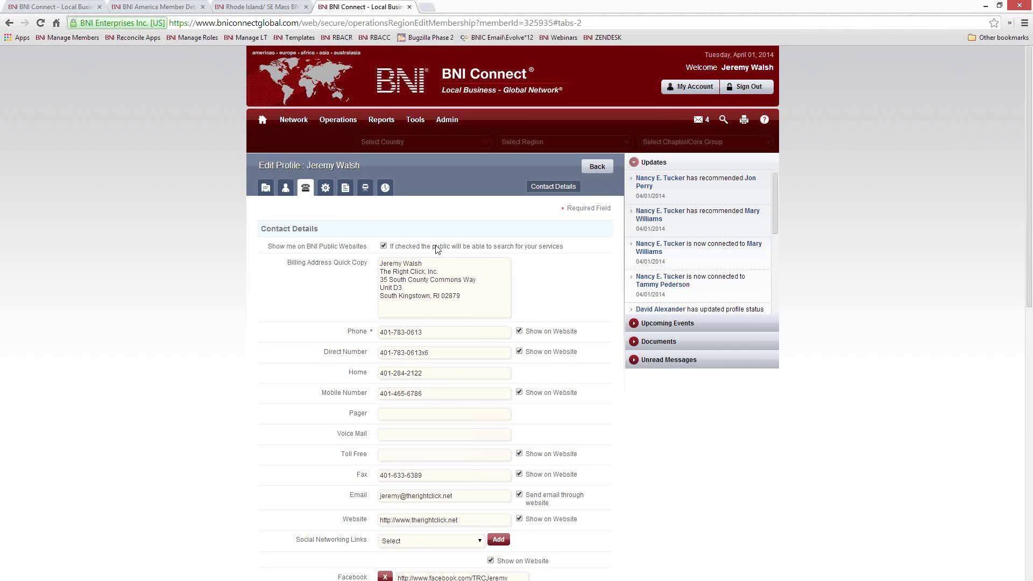
click(326, 188)
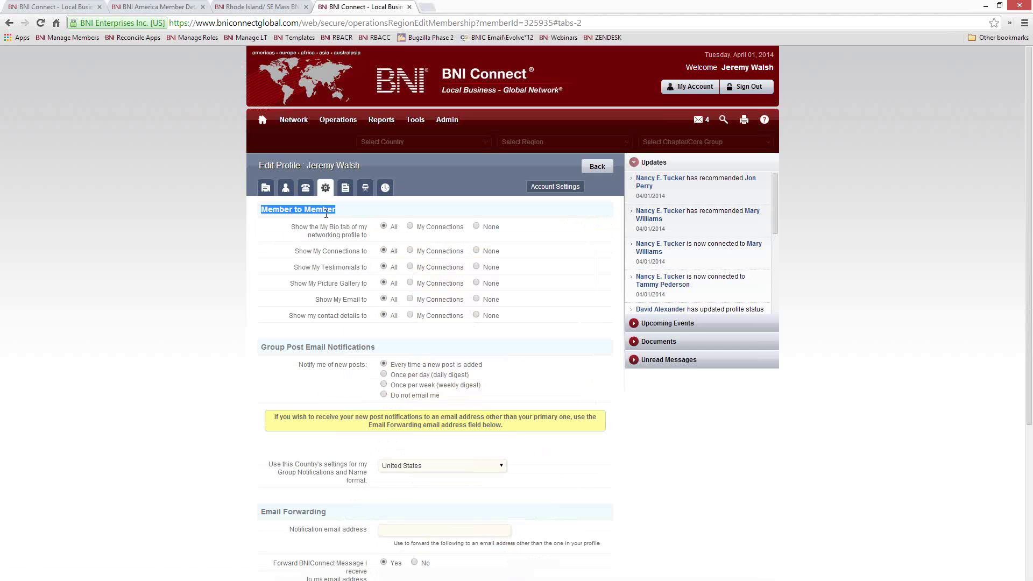
click(342, 212)
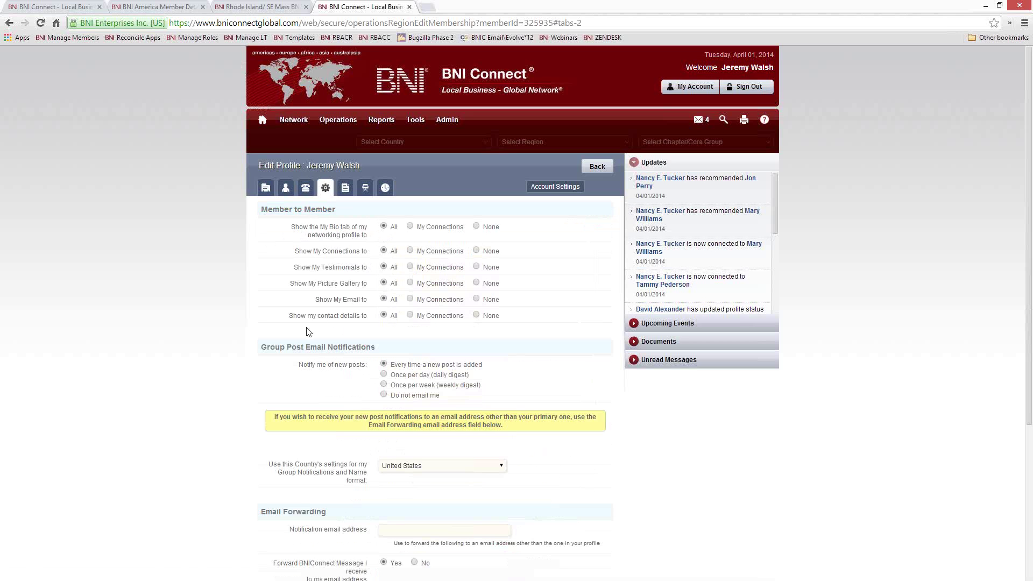
scroll(304, 330, down, 4)
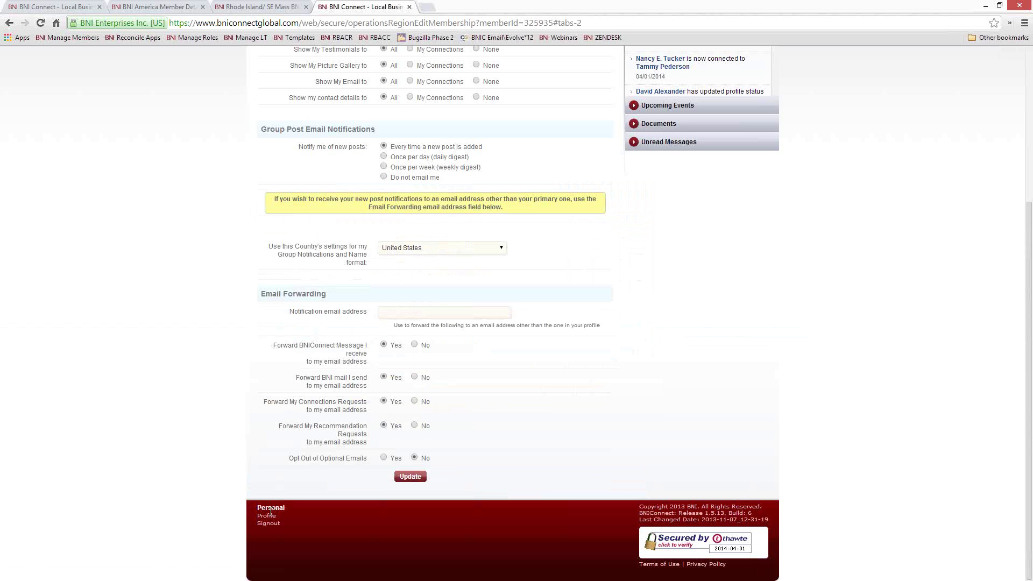
right_click(269, 514)
Step: Open the member's home profile in a new tab, view it, and return to Edit Profile
click(327, 408)
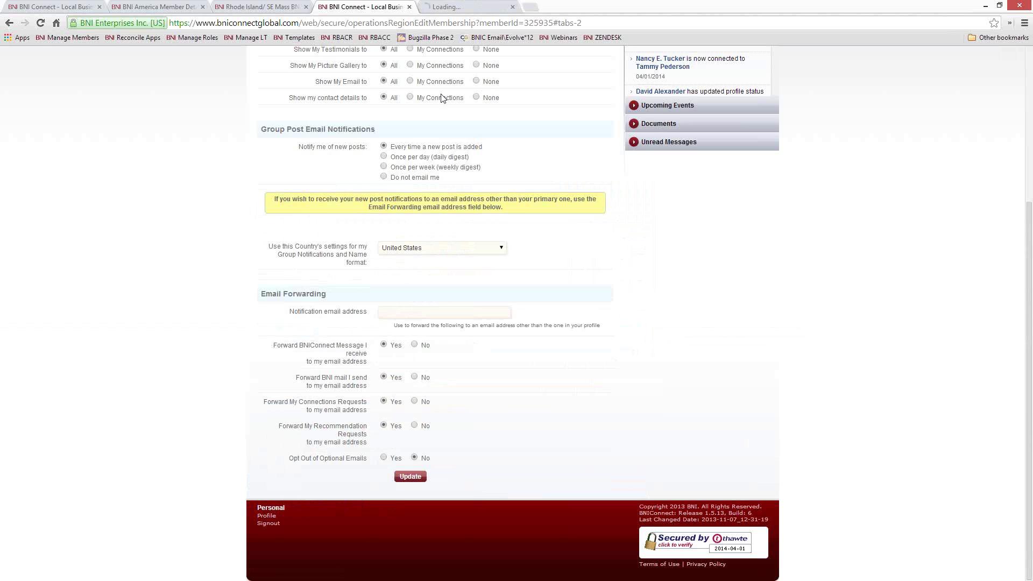
click(465, 7)
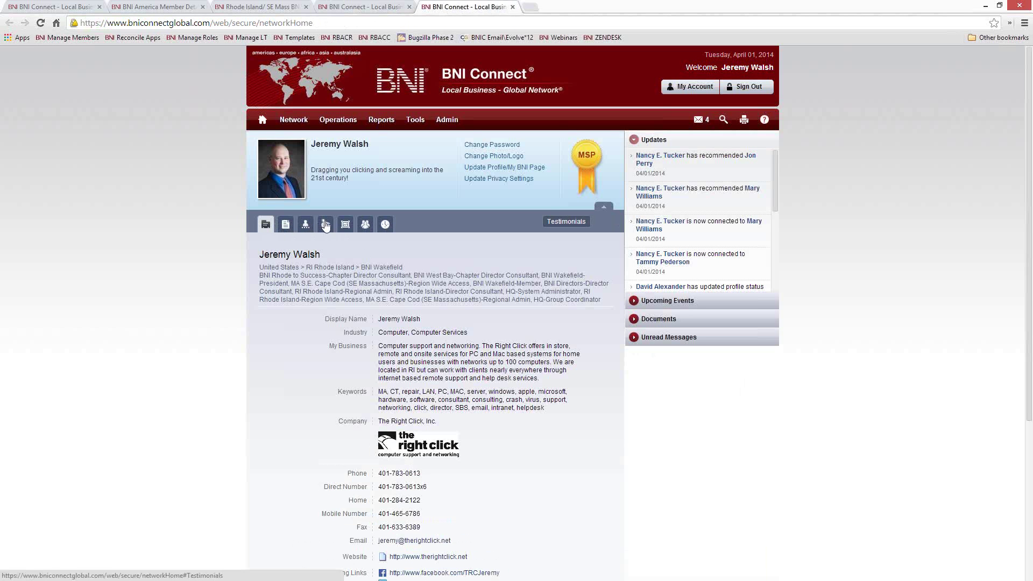
click(359, 9)
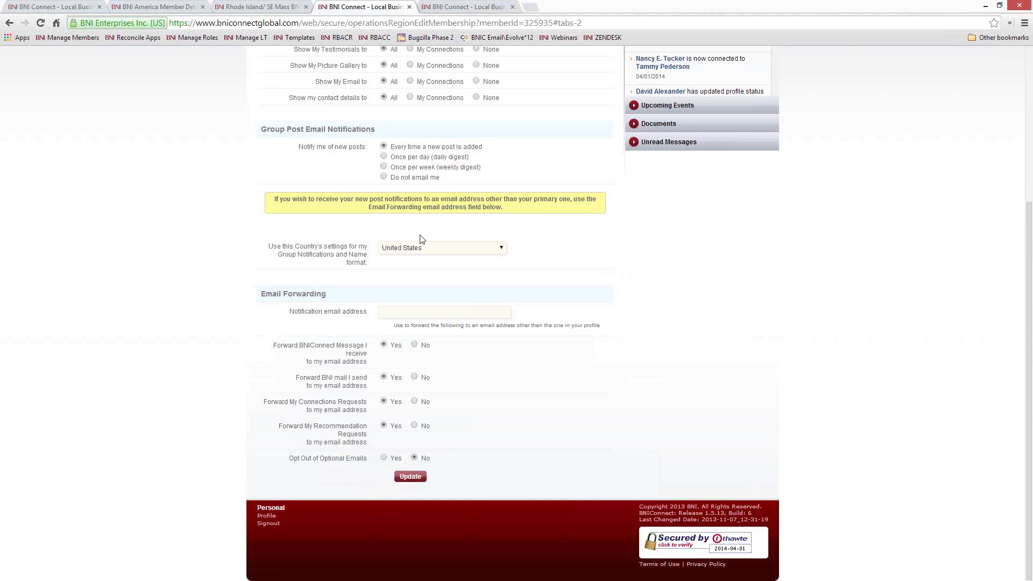
Step: Look over the Edit Profile settings page and bring up the My Bio section
scroll(415, 264, up, 4)
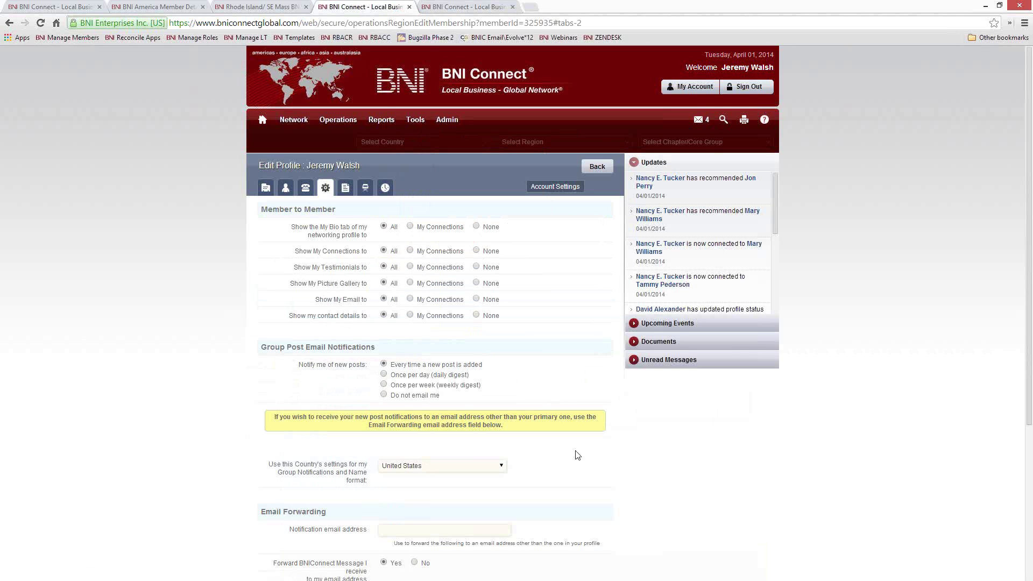
scroll(577, 455, down, 4)
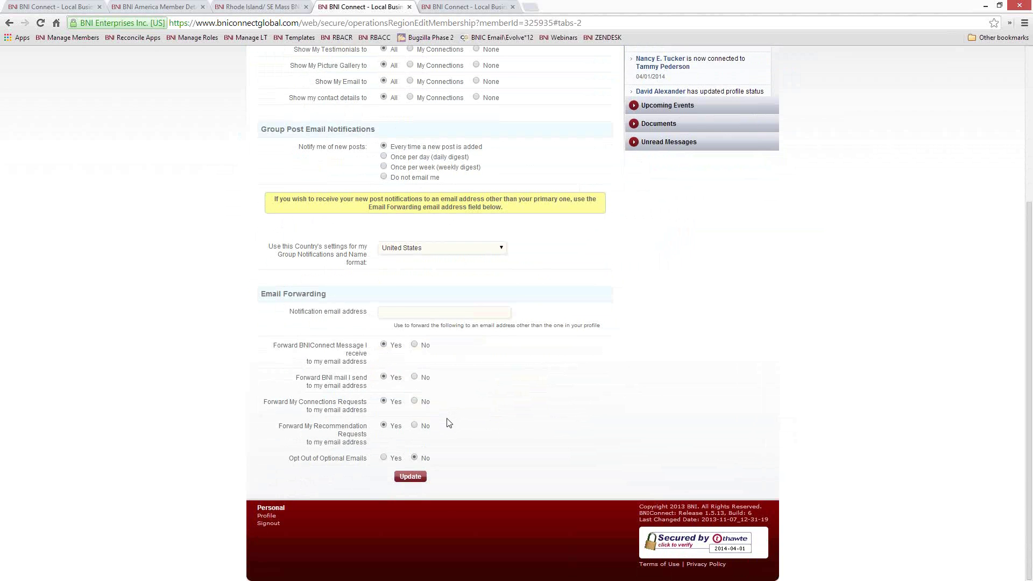
scroll(448, 423, up, 5)
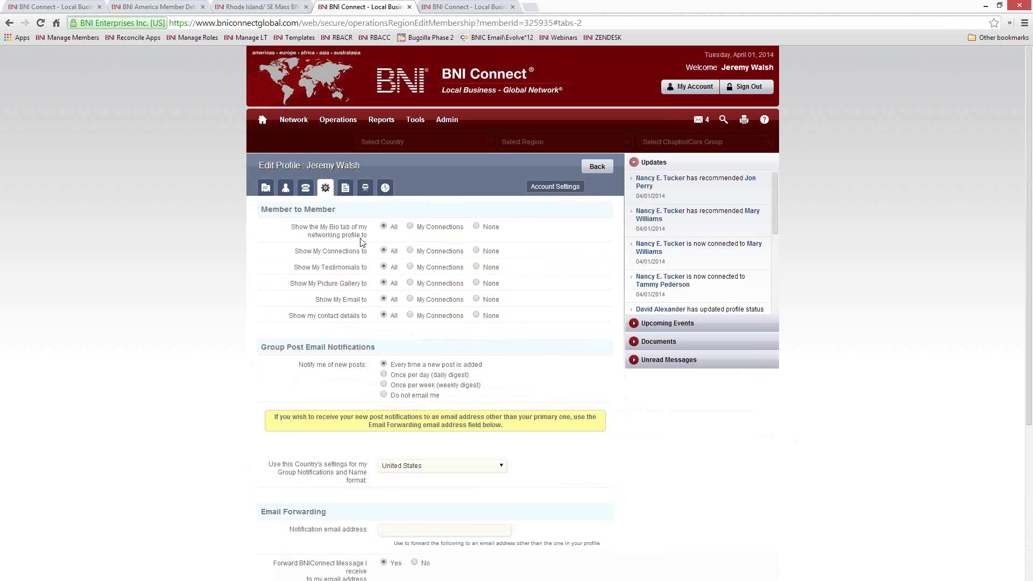
click(345, 188)
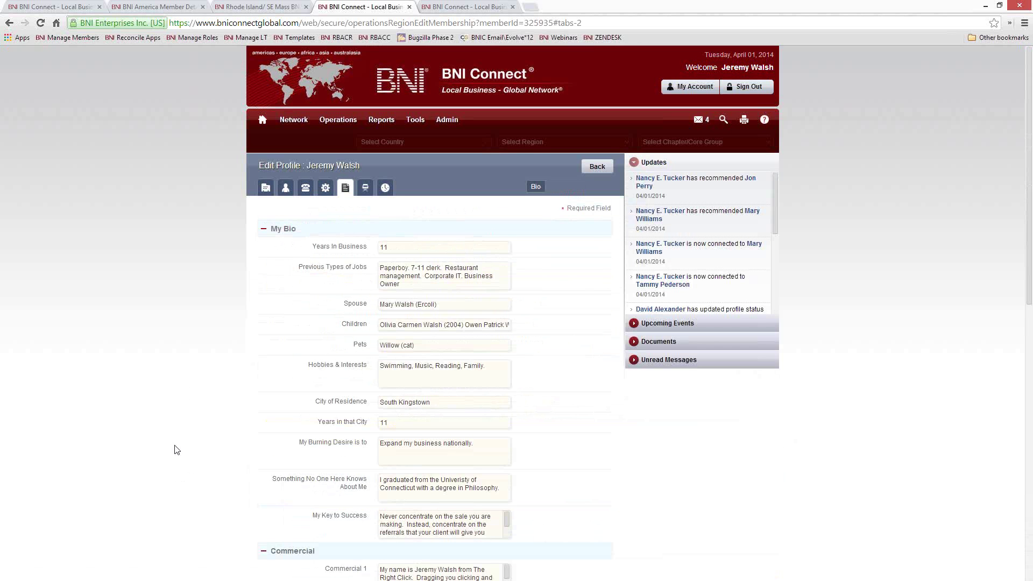
Step: Scroll through the My Bio, Commercial and GAINS fields, then return to the home profile tab
scroll(180, 369, down, 3)
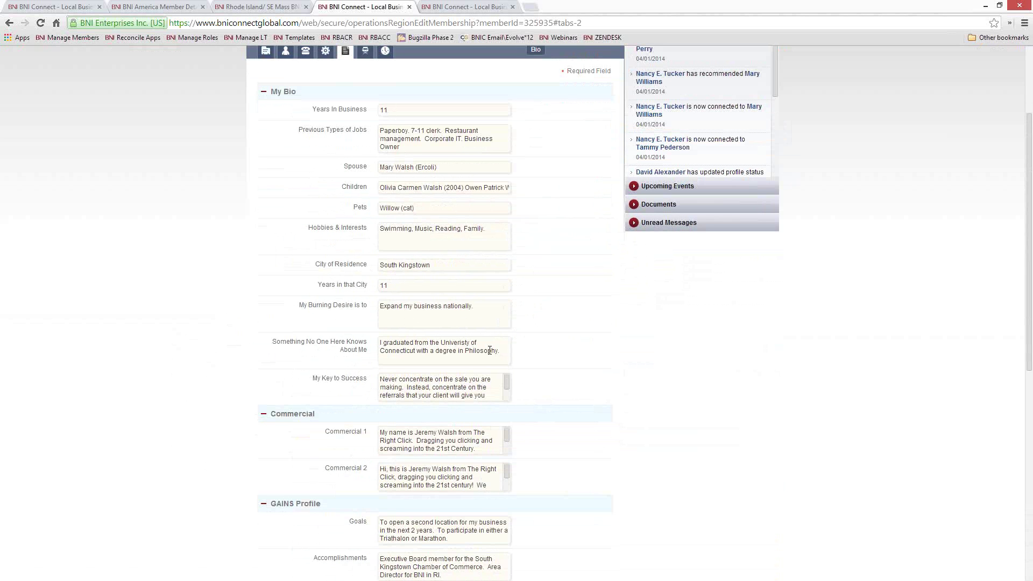
scroll(619, 438, down, 4)
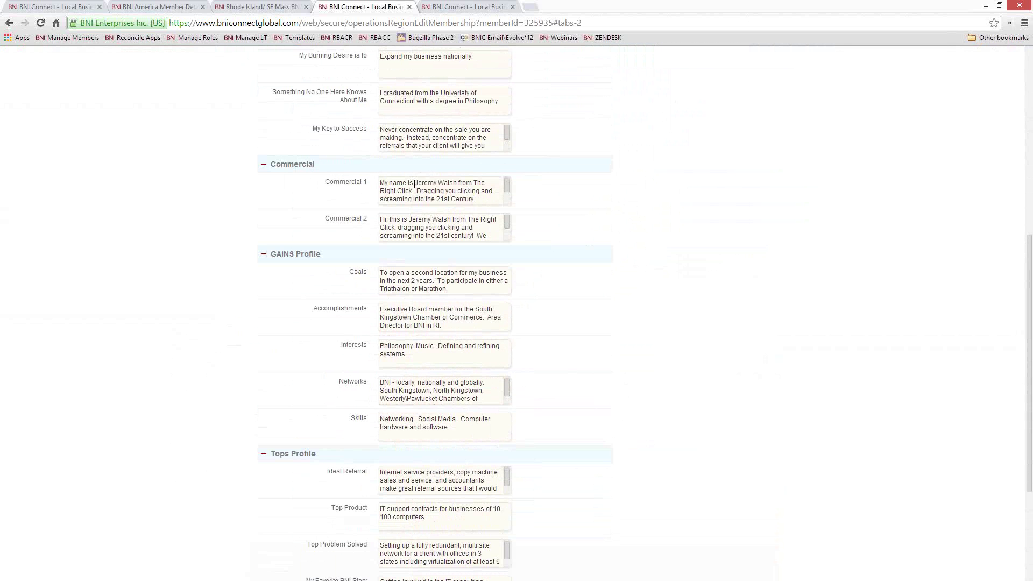
click(488, 13)
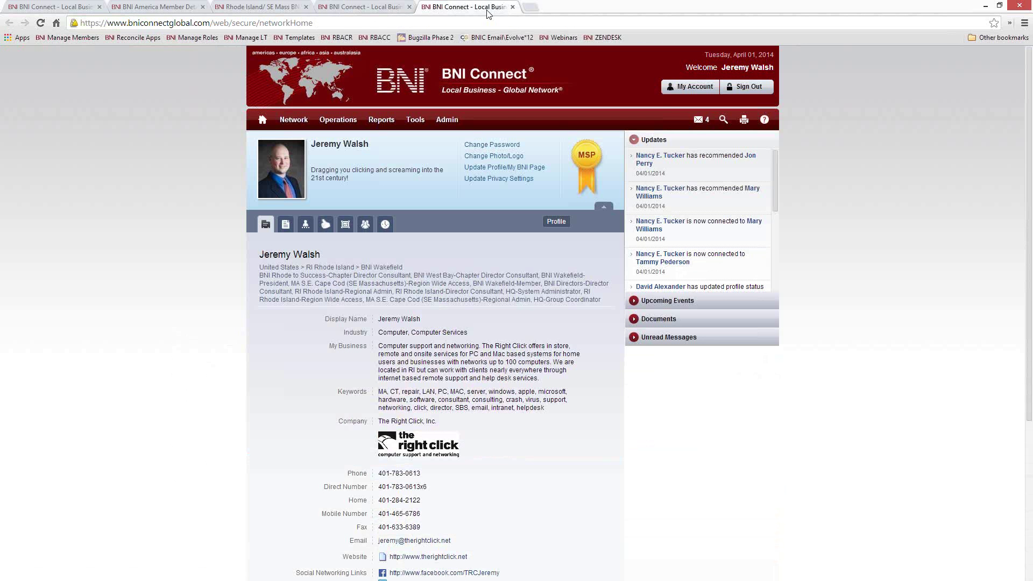
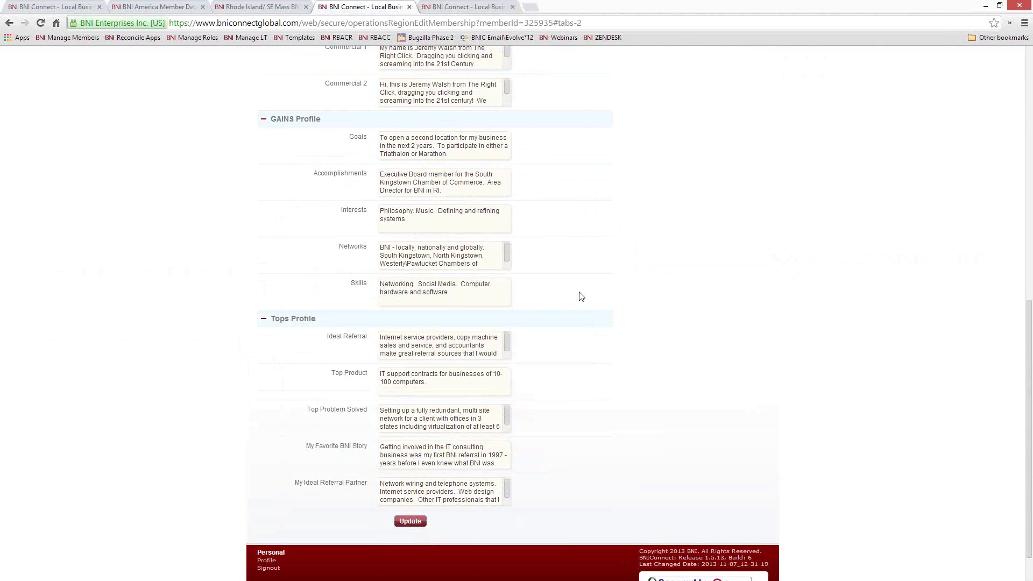
scroll(612, 323, down, 1)
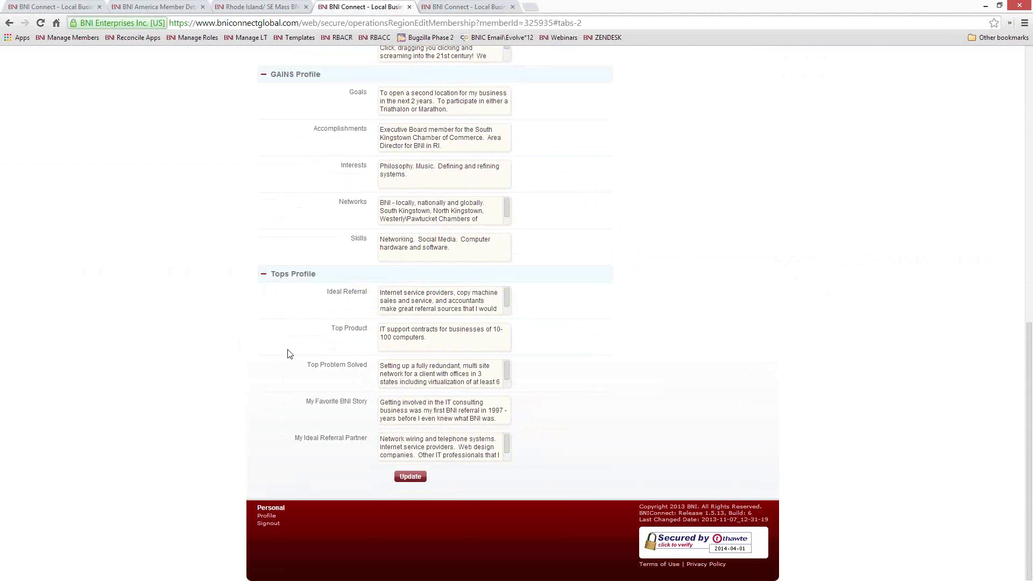
scroll(296, 338, up, 9)
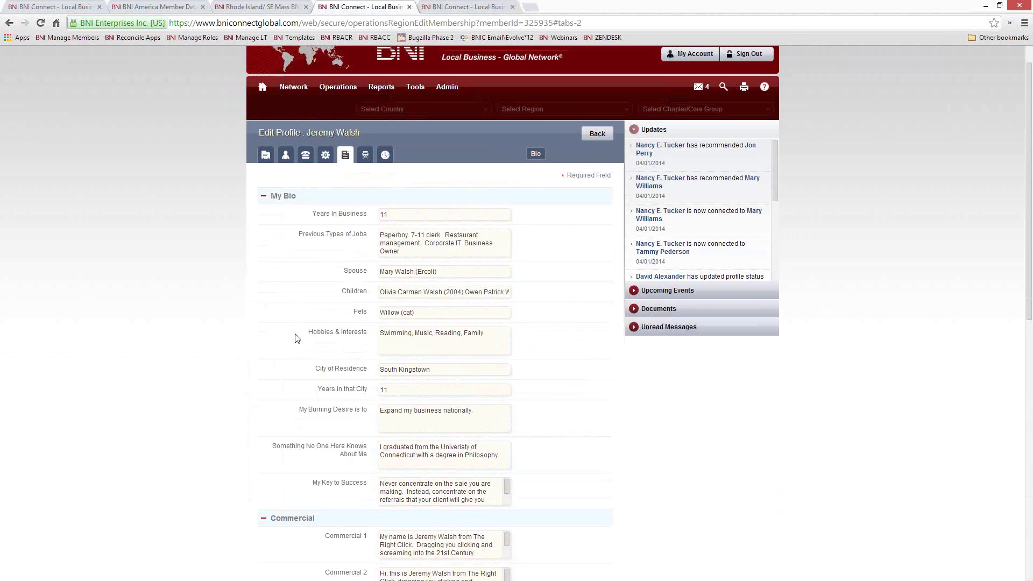
scroll(296, 338, down, 2)
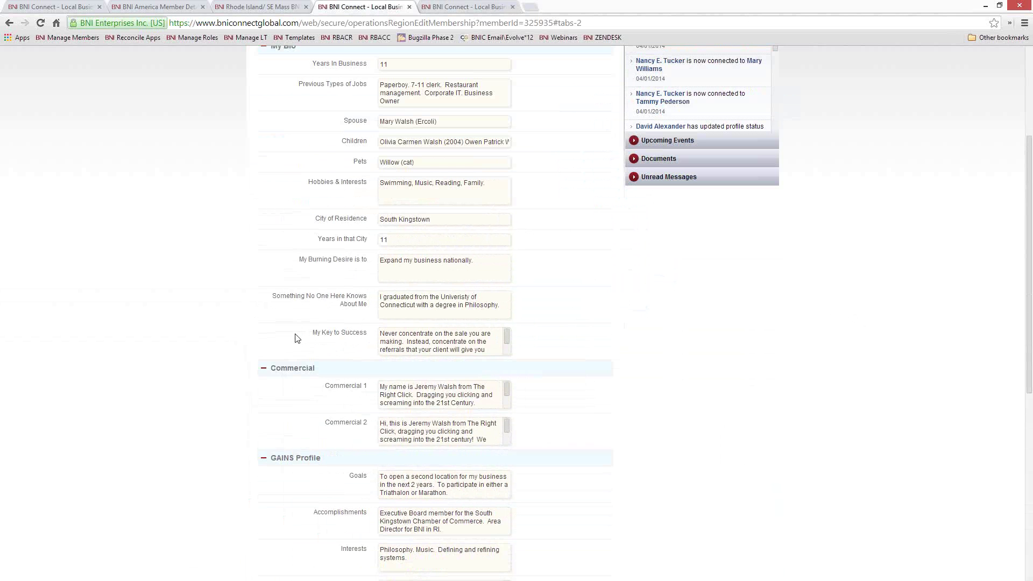
scroll(295, 338, down, 9)
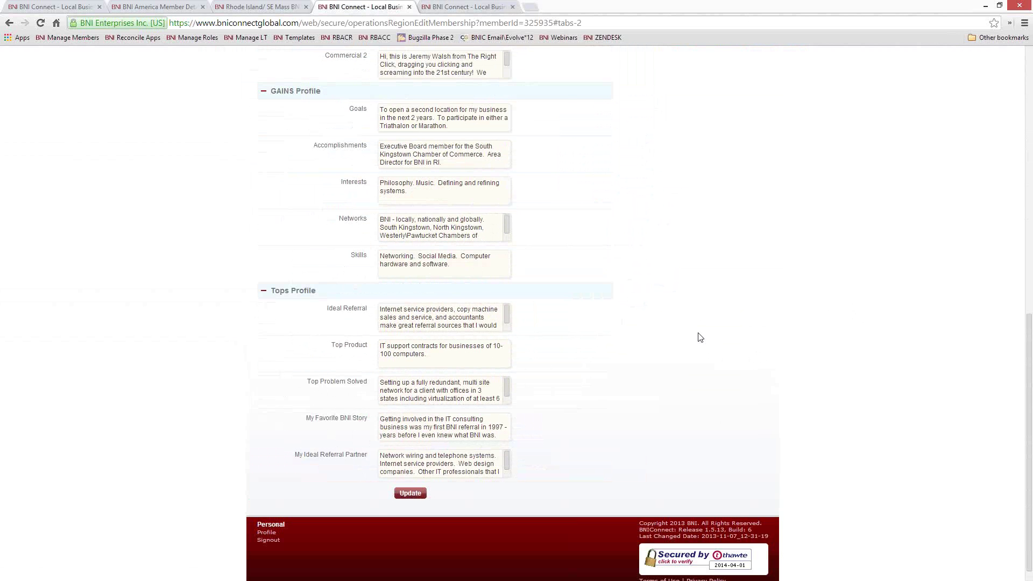
scroll(692, 334, up, 5)
scroll(692, 336, down, 5)
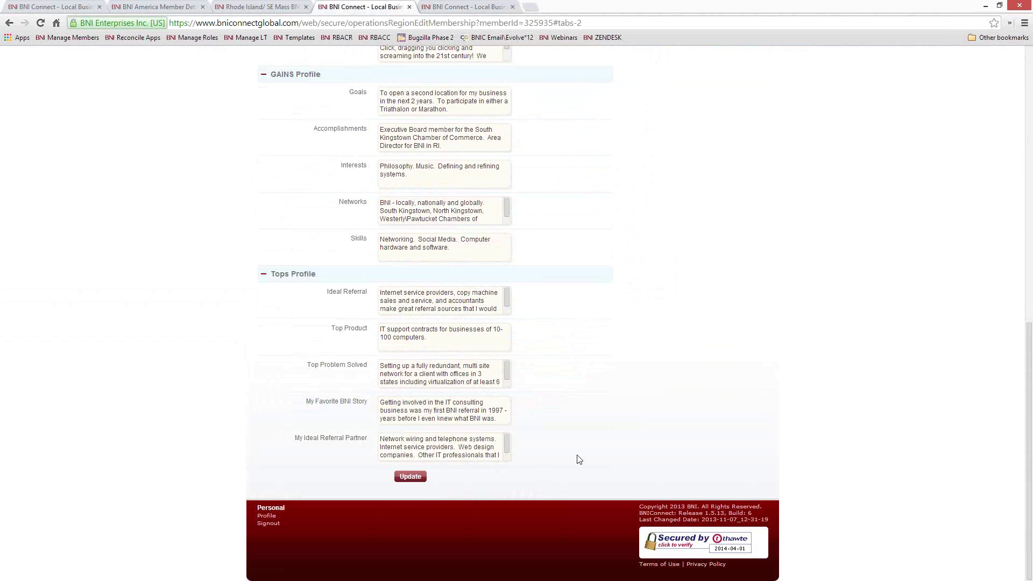
scroll(577, 454, up, 8)
scroll(579, 458, up, 3)
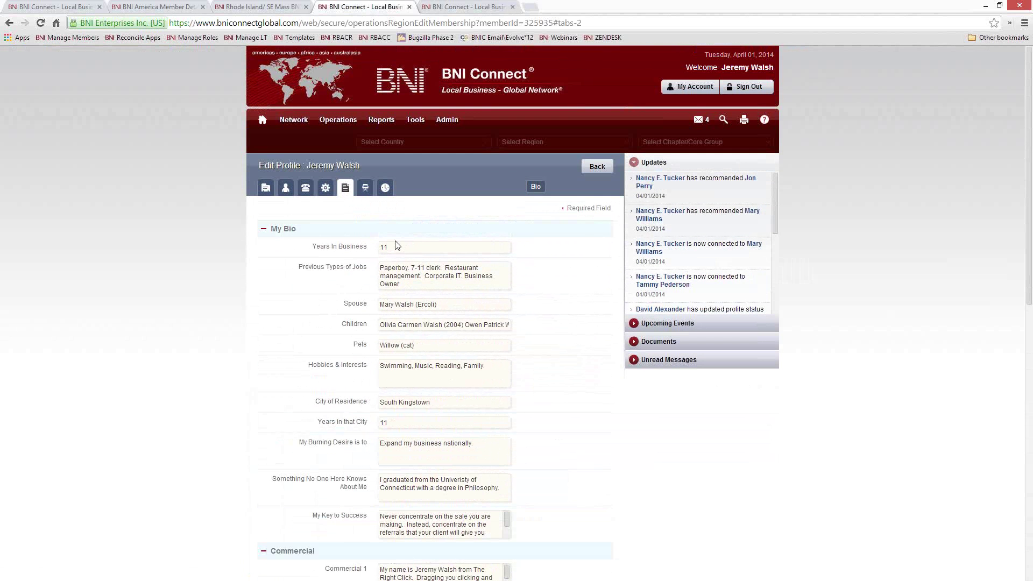
Step: Check the member's Director Profile contact fields, then show their Training History list
click(365, 188)
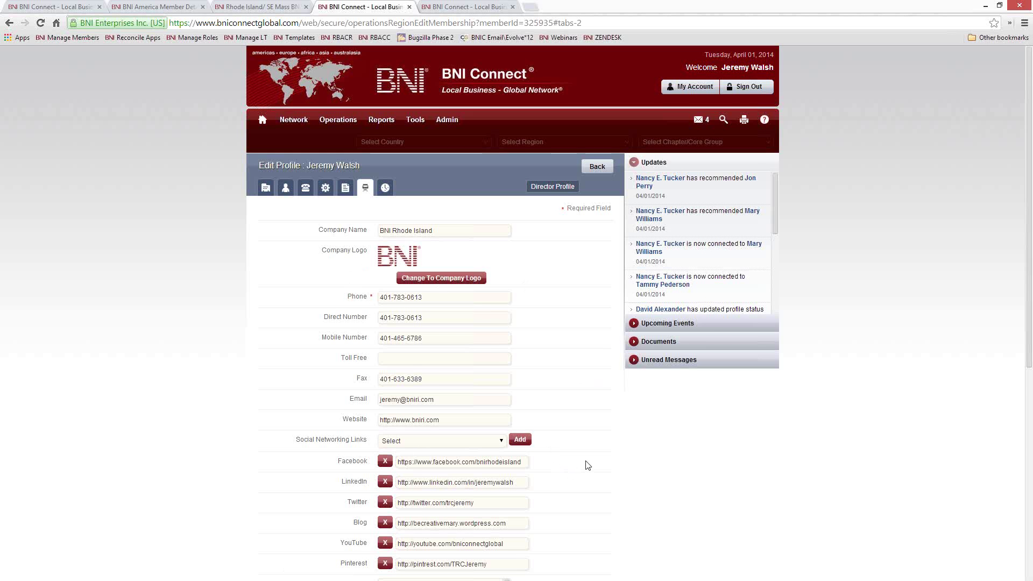
scroll(588, 469, down, 5)
scroll(587, 466, up, 5)
click(388, 187)
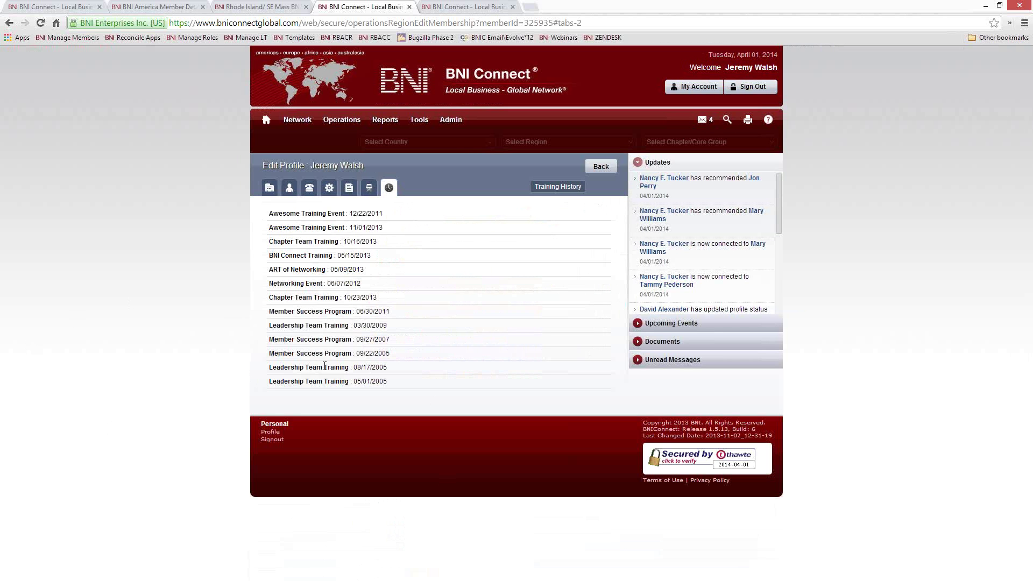
Step: Go from the Main Profile form via the footer Profile link to the My BNI Business home page
click(270, 188)
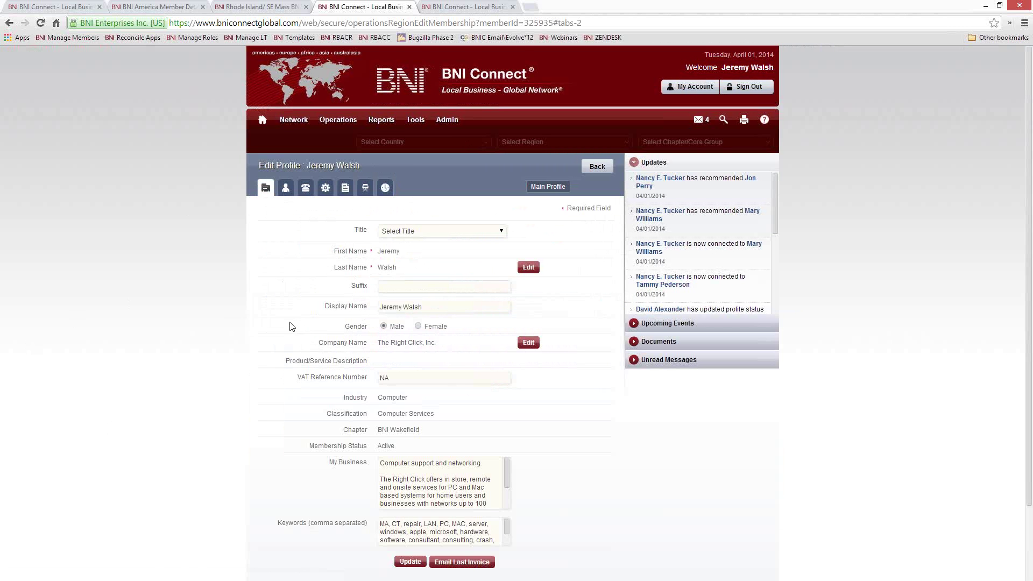
scroll(291, 327, down, 1)
scroll(291, 326, up, 1)
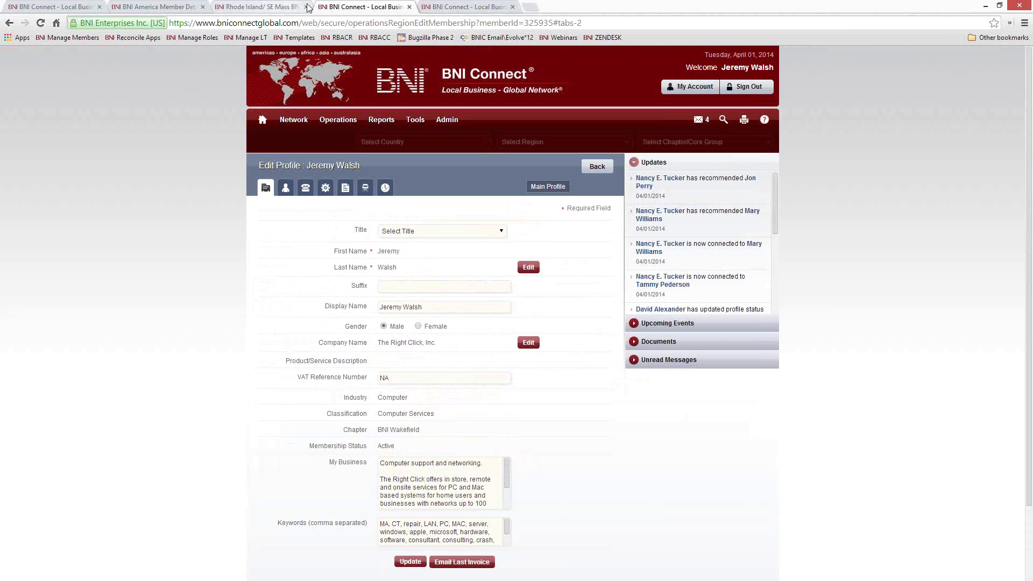
scroll(300, 429, down, 3)
click(266, 515)
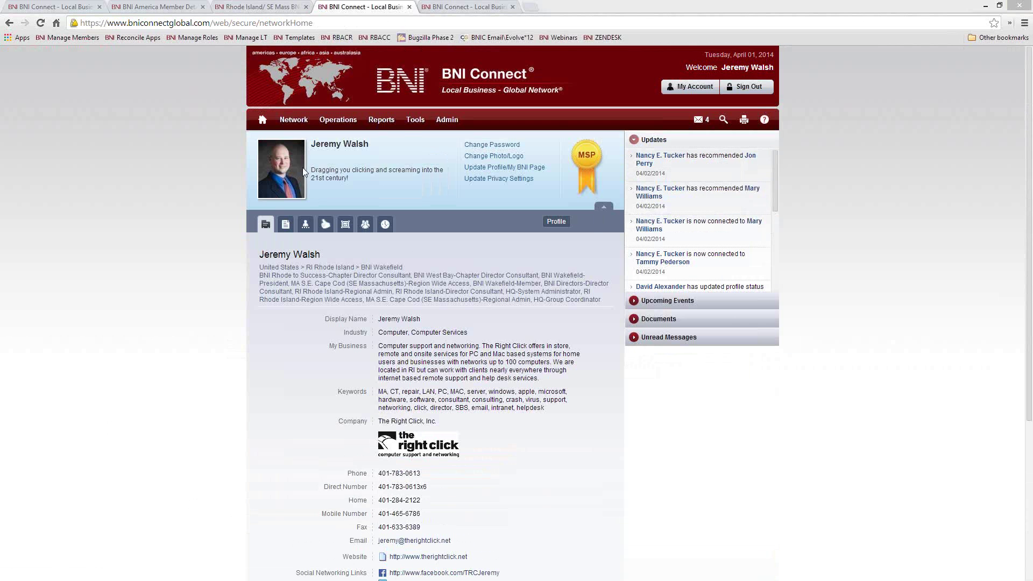
click(262, 120)
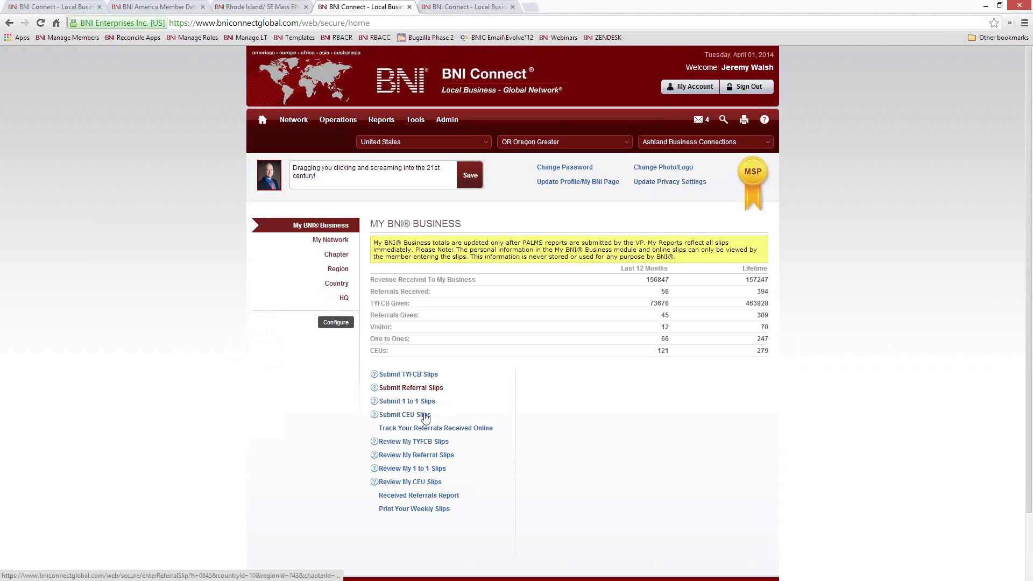
click(405, 416)
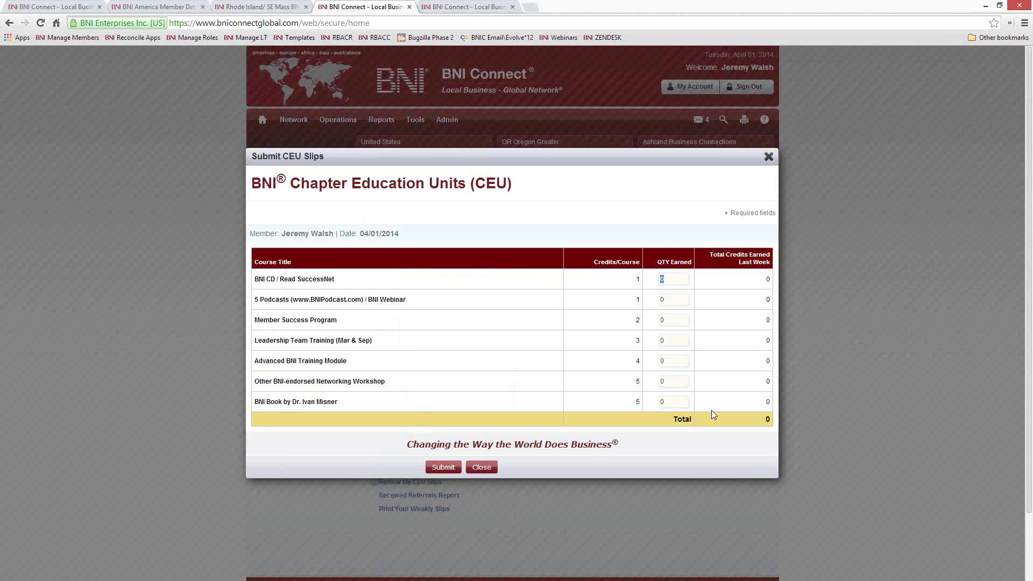
drag(407, 299, 370, 301)
key(Tab)
text(1)
click(446, 469)
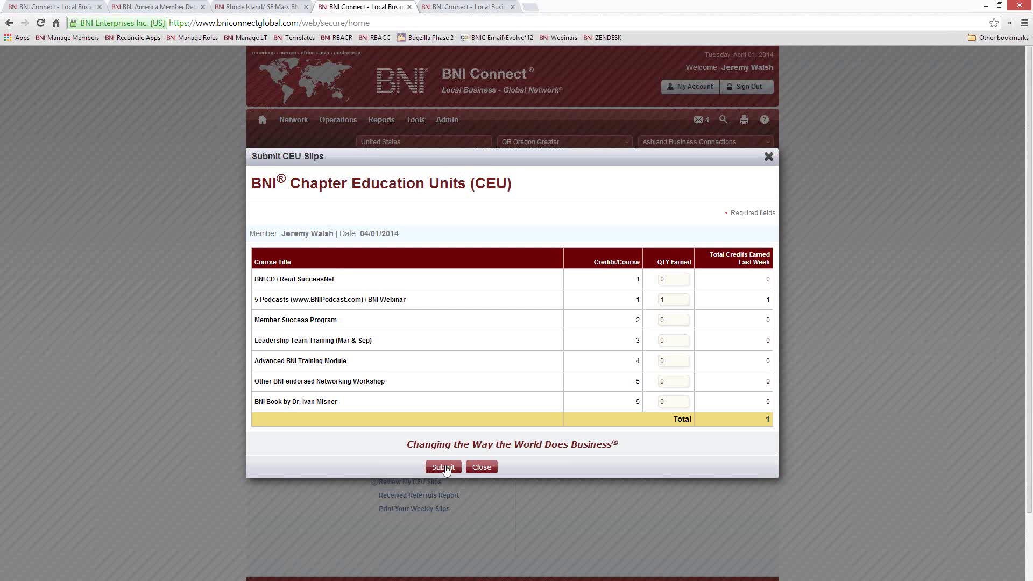
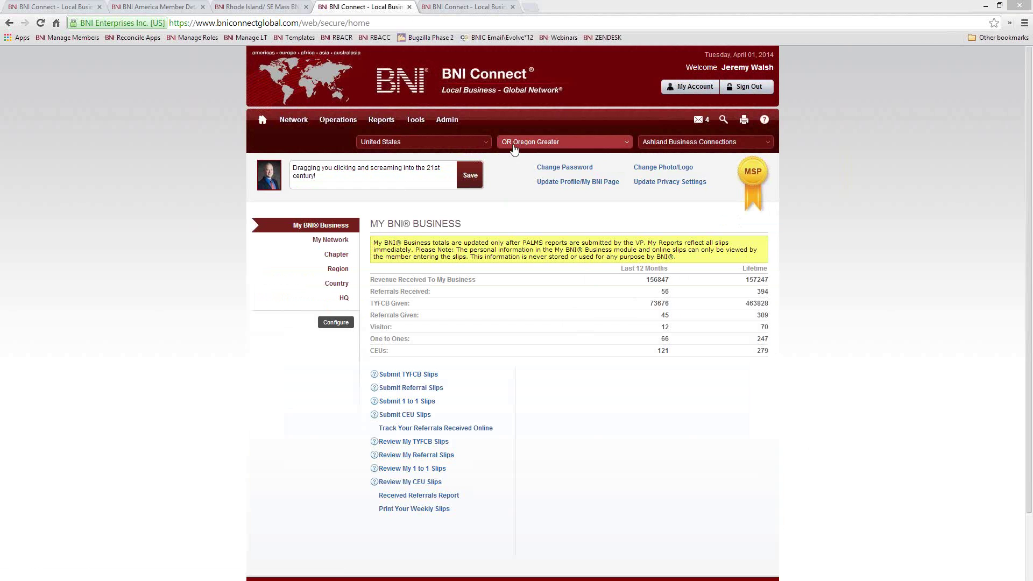
Step: Choose RI Rhode Island as the region and BNI Wakefield as the chapter
click(517, 144)
text(rho)
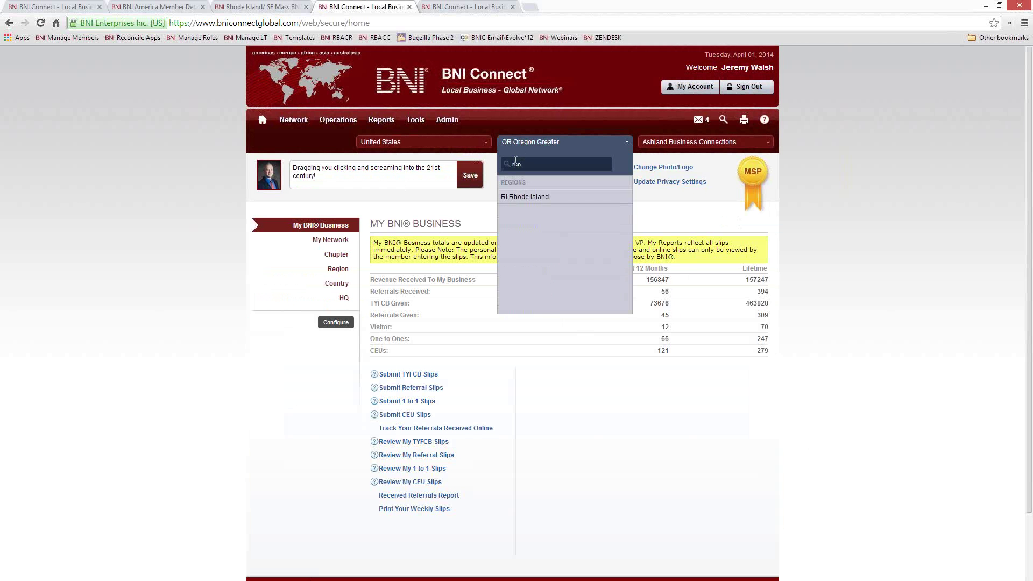
key(Return)
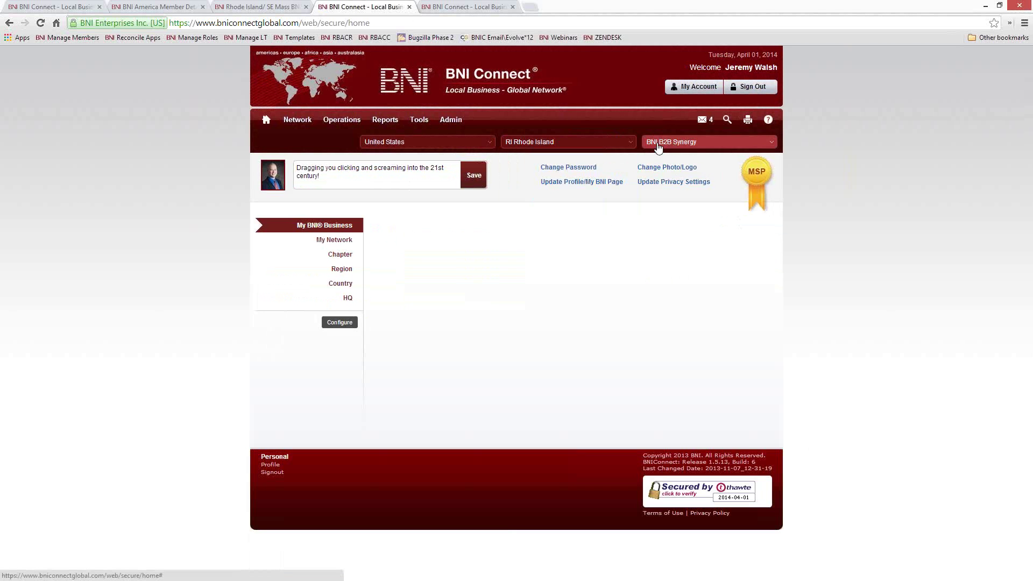
click(671, 142)
text(wa)
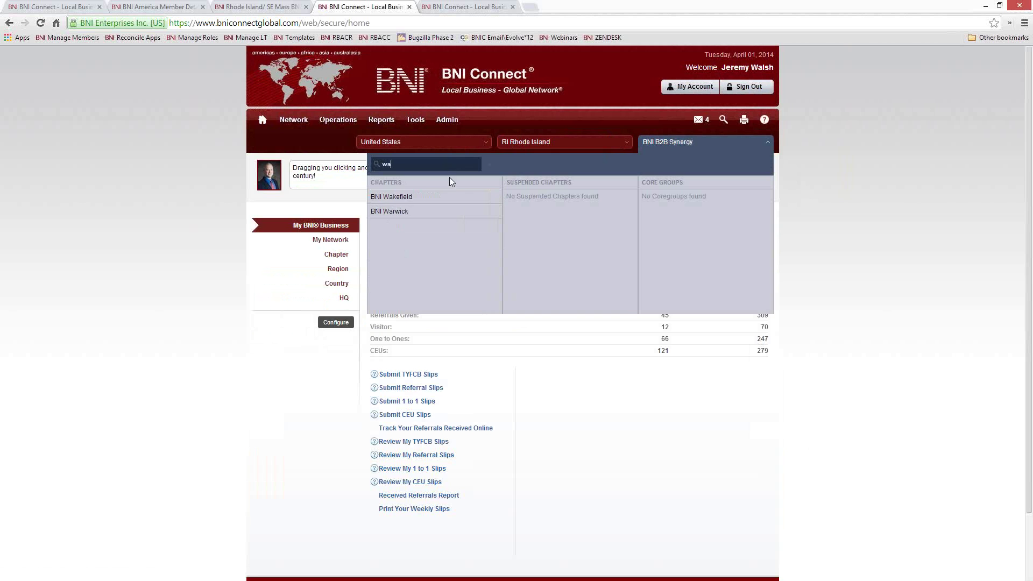
click(438, 199)
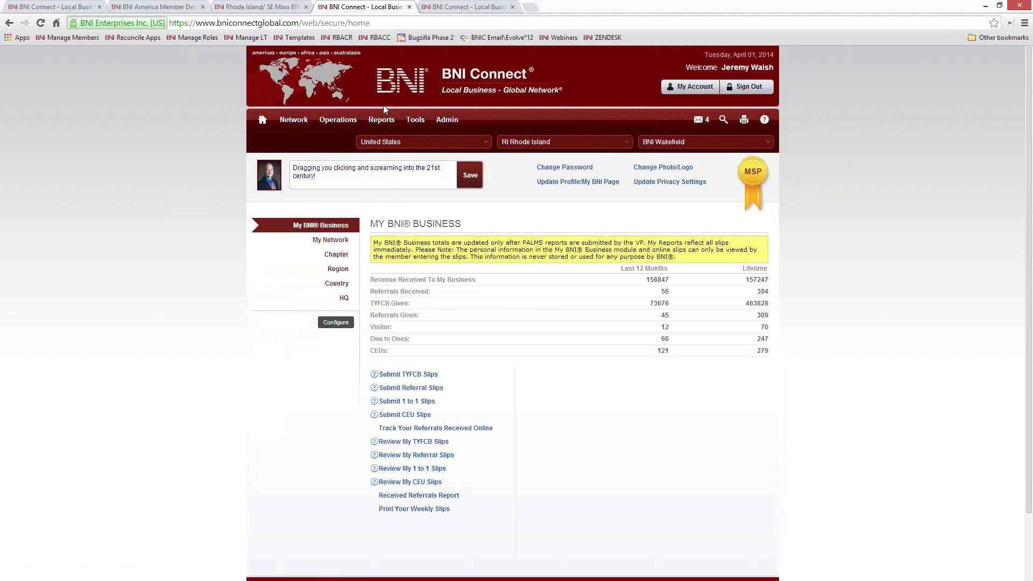
Step: Pick the Chapter Traffic Lights report from the Chapter reports, with report month 04/2014
mouse_move(382, 121)
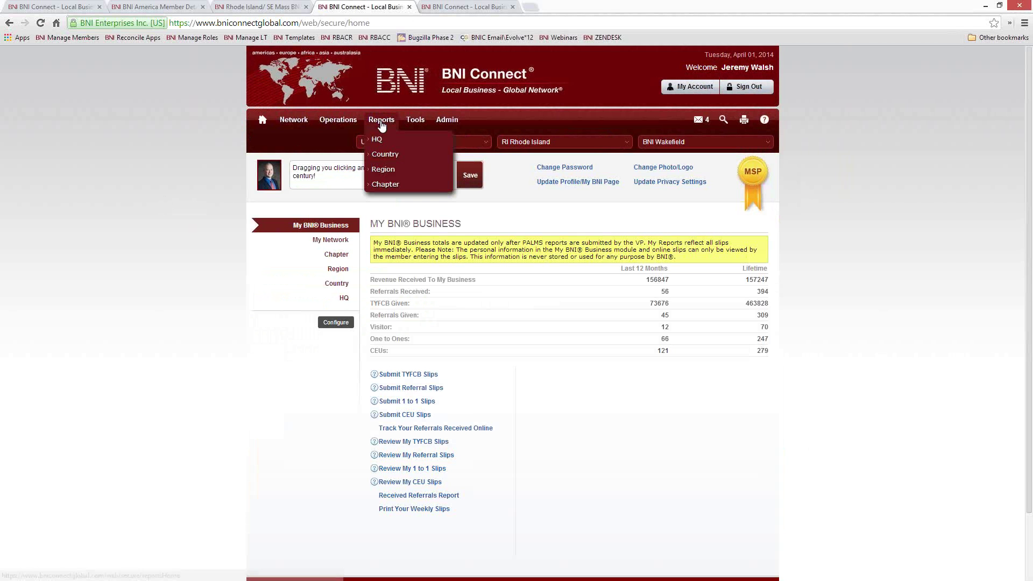
click(389, 185)
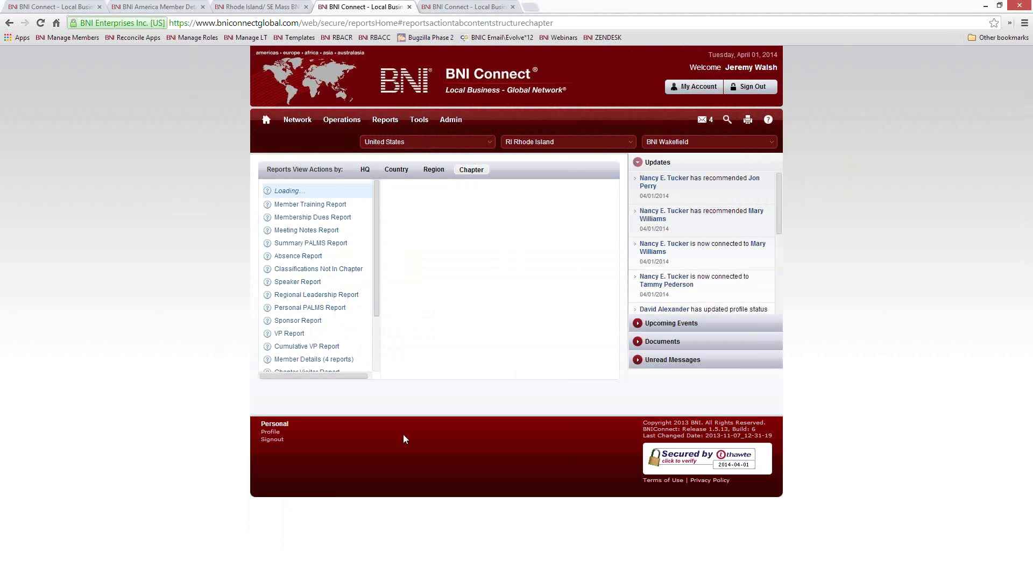
click(315, 189)
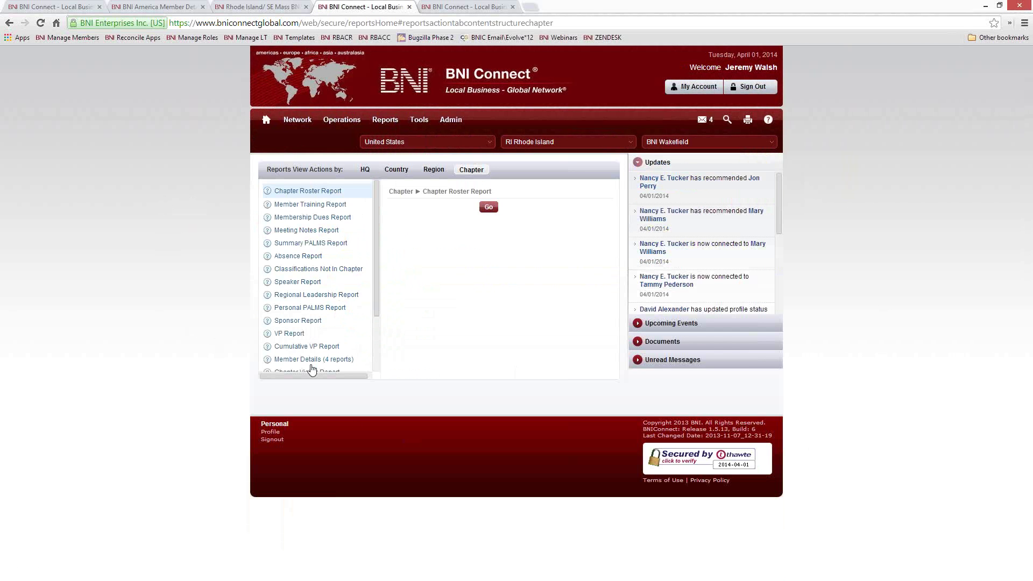
drag(375, 263, 370, 331)
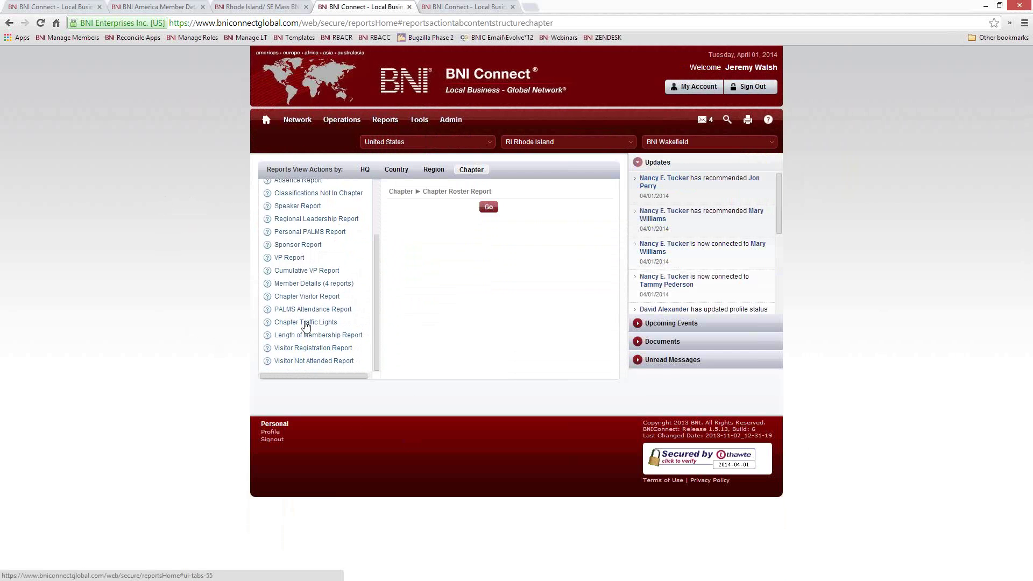
click(283, 325)
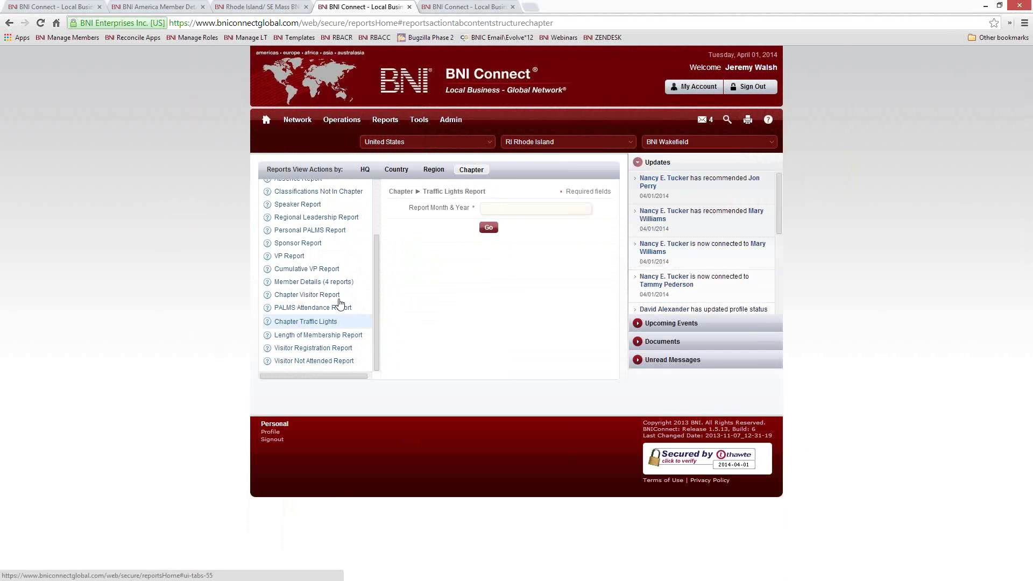
click(482, 209)
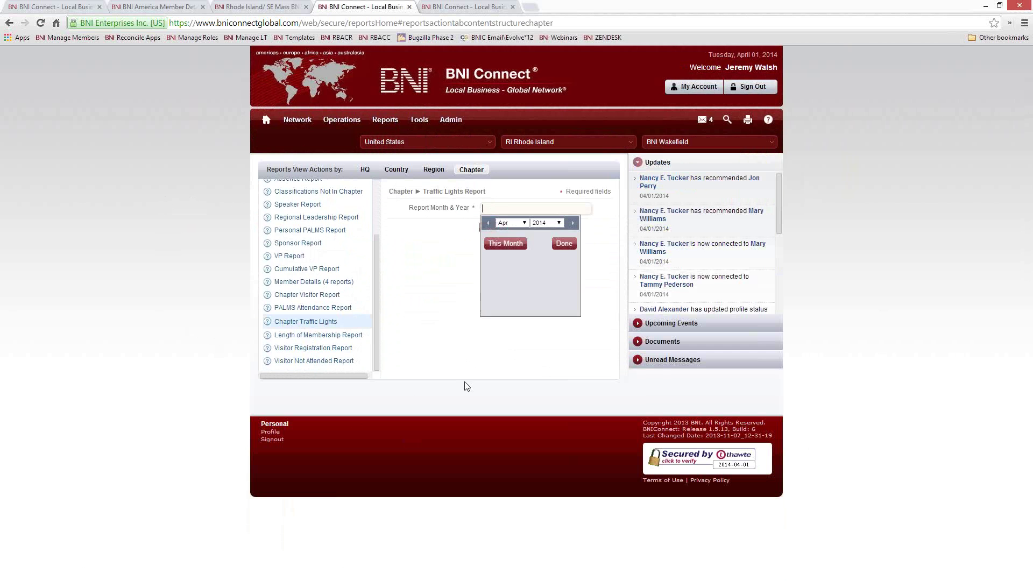
click(566, 244)
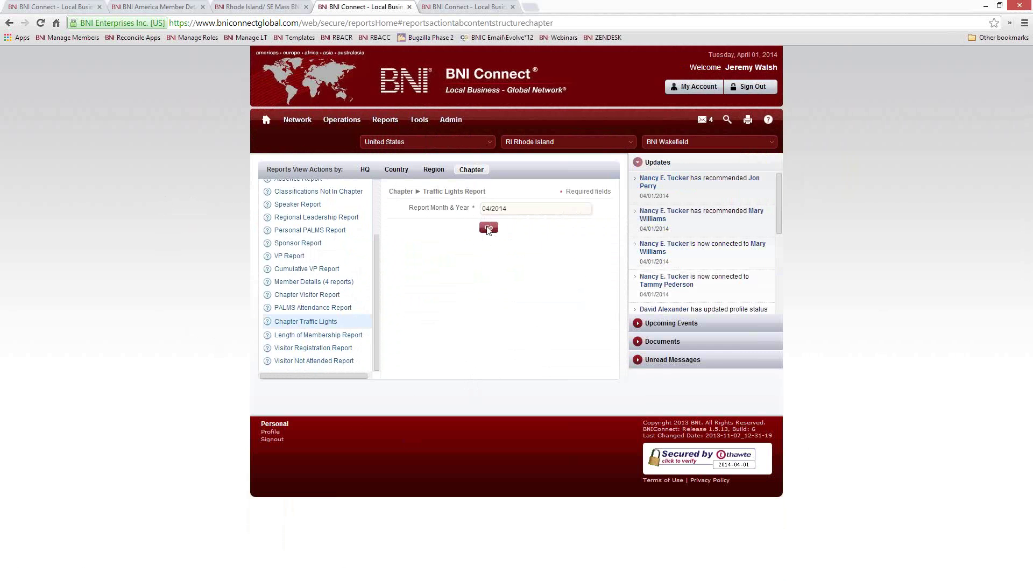
Step: Run the April 2014 Traffic Lights report, scroll through the results, and close it
click(488, 229)
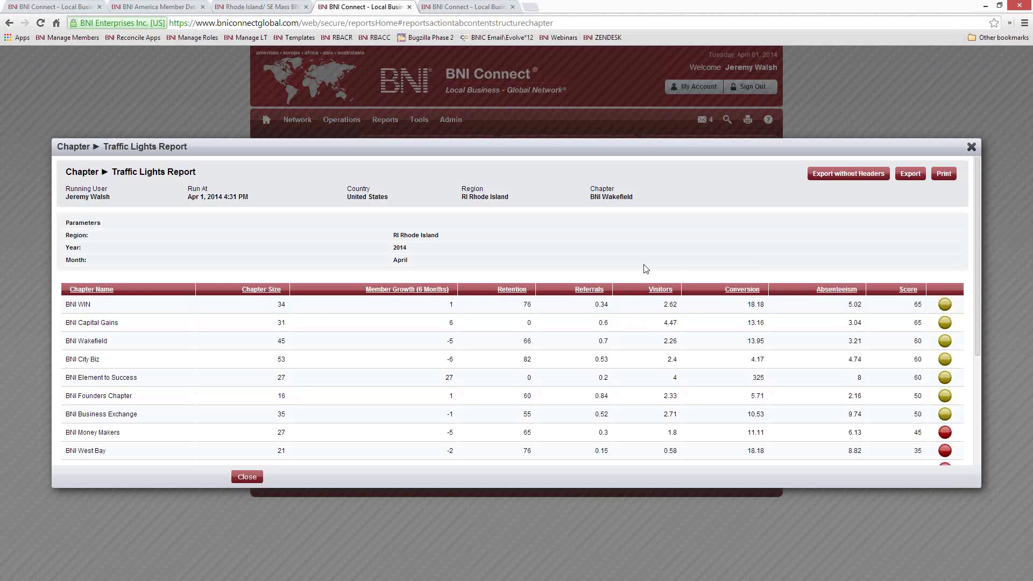
scroll(655, 279, down, 1)
scroll(655, 282, down, 3)
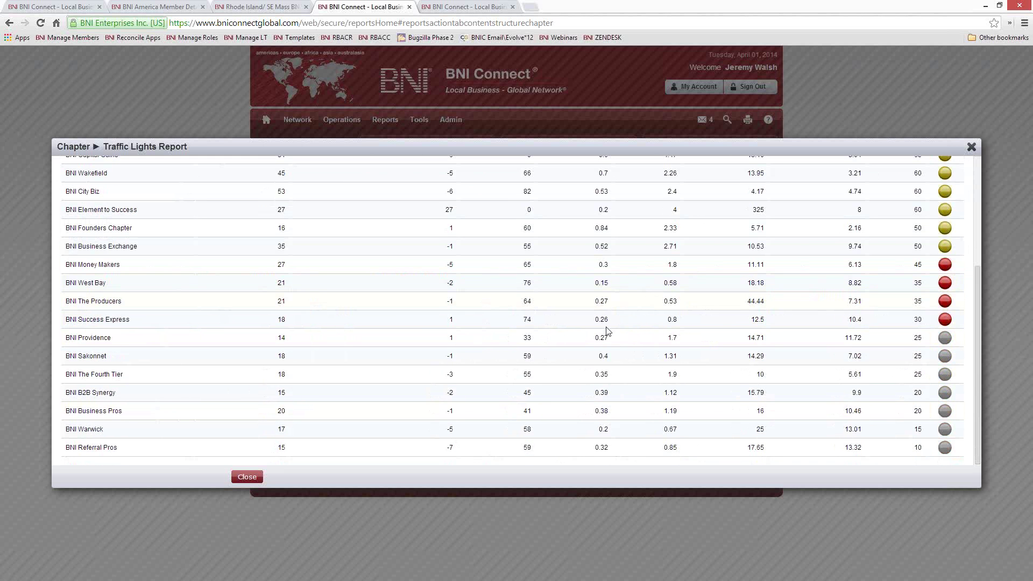
scroll(604, 334, up, 2)
scroll(604, 334, up, 3)
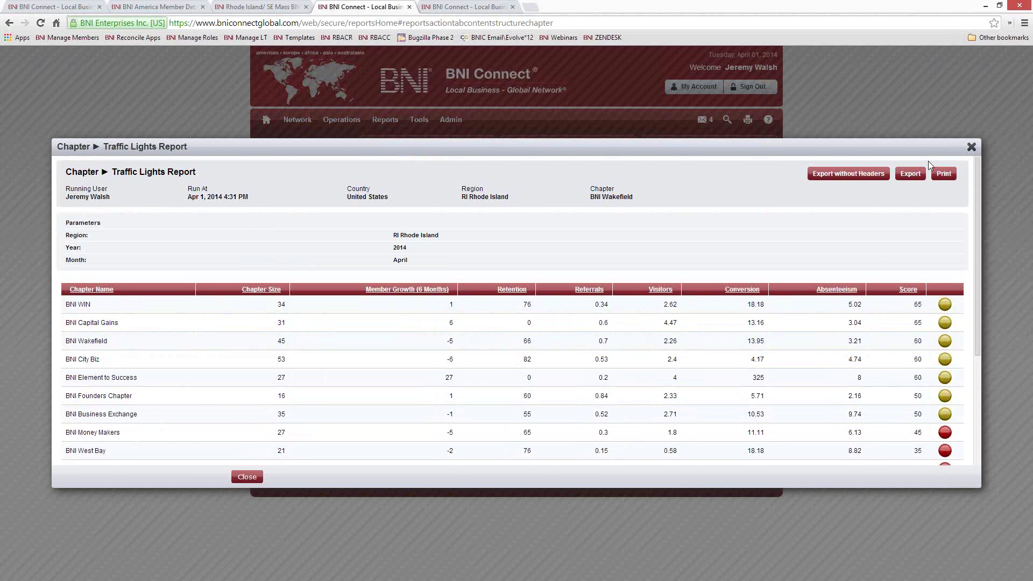
click(971, 147)
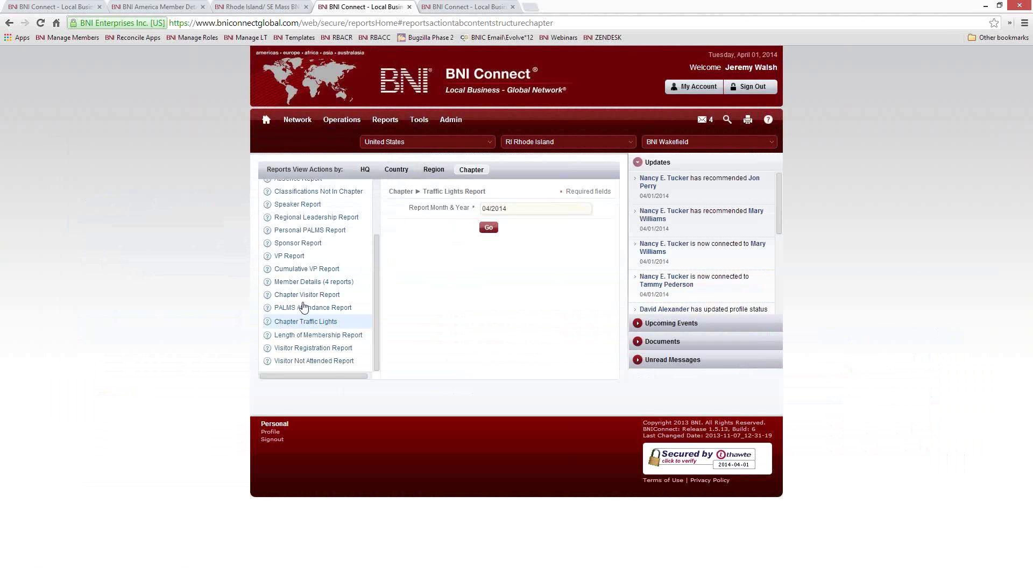
scroll(304, 306, up, 2)
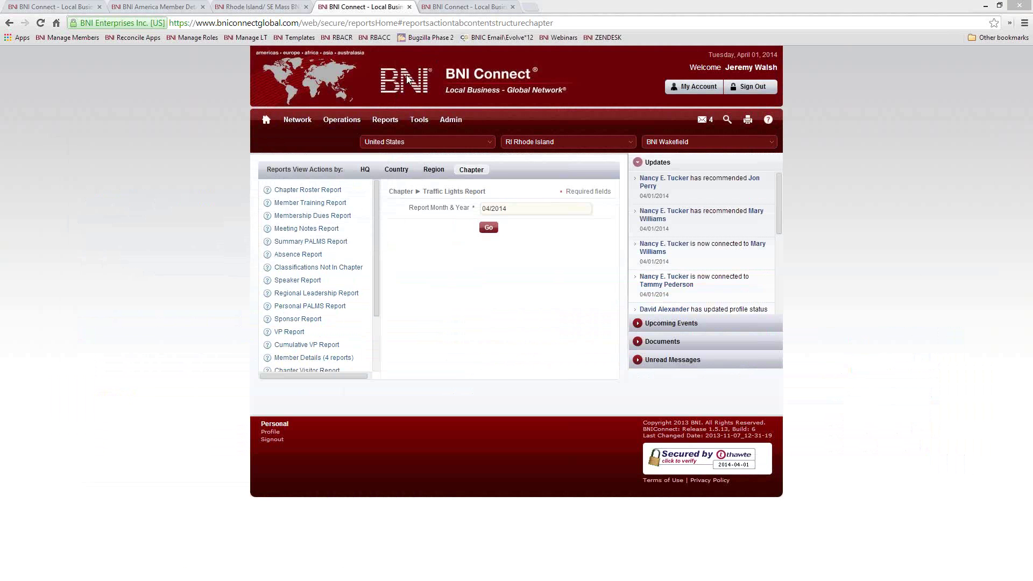
click(433, 22)
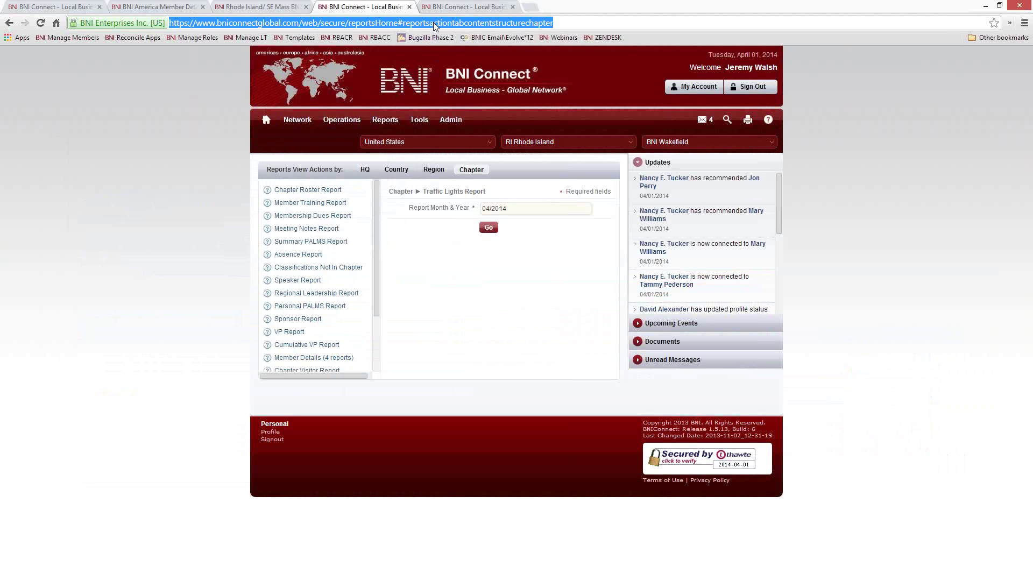
text(http://www.youtube.com/bnico)
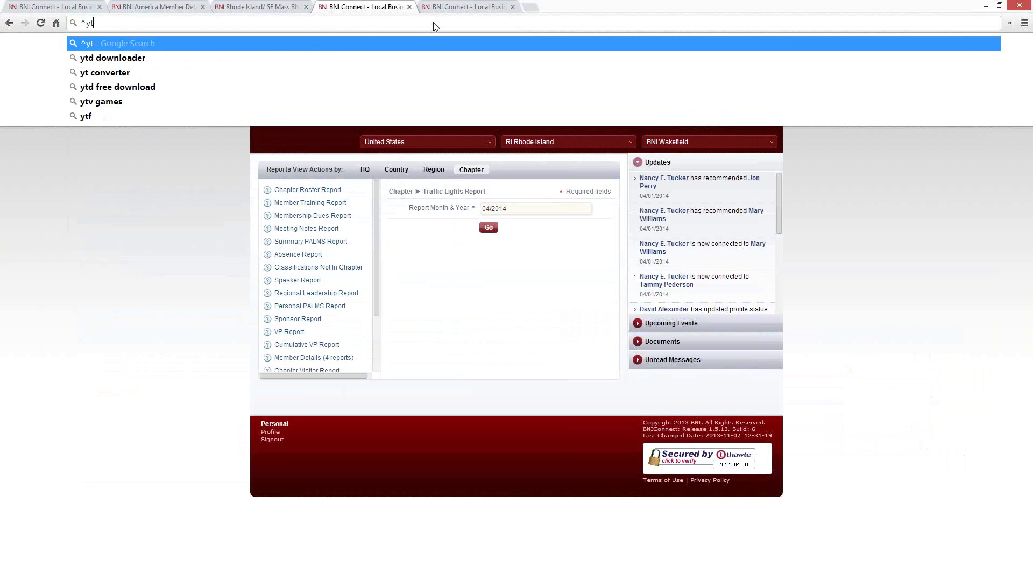
key(Return)
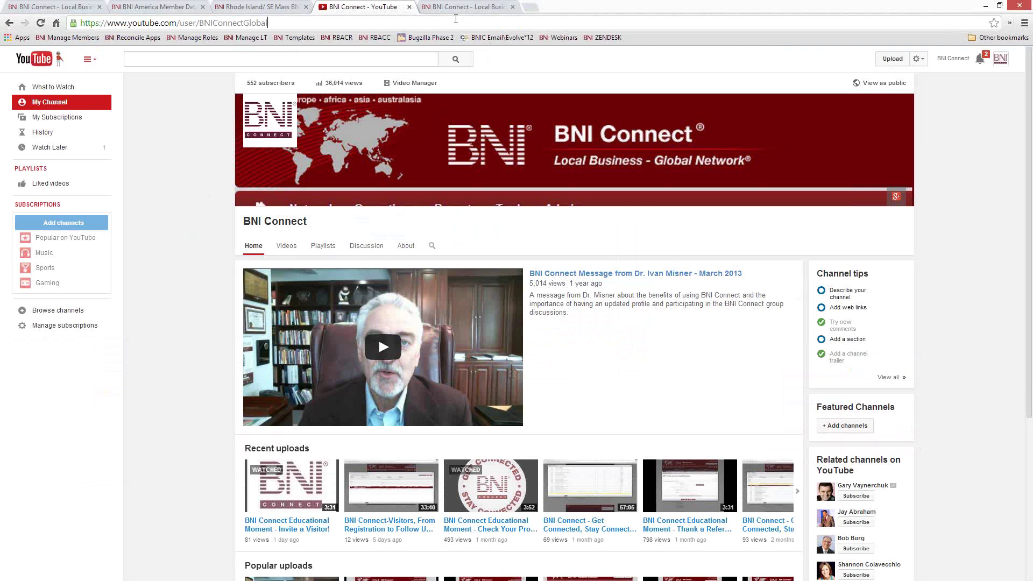
Step: Open the ZENDESK support bookmark in a new tab from its context menu
click(457, 21)
right_click(616, 37)
click(640, 46)
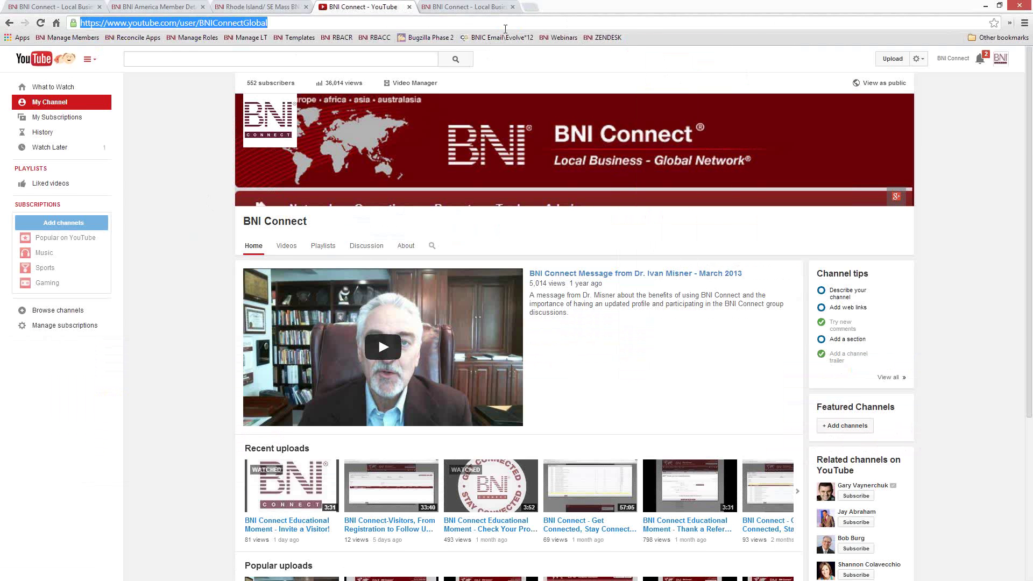
Step: Switch to the new support home page tab and scroll through its forum lists
click(570, 7)
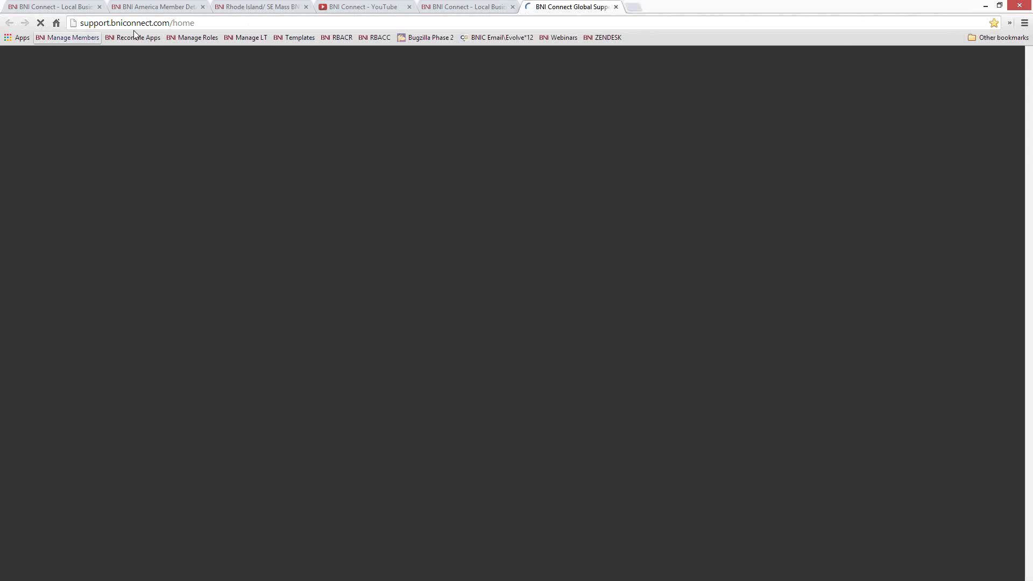
scroll(397, 414, down, 20)
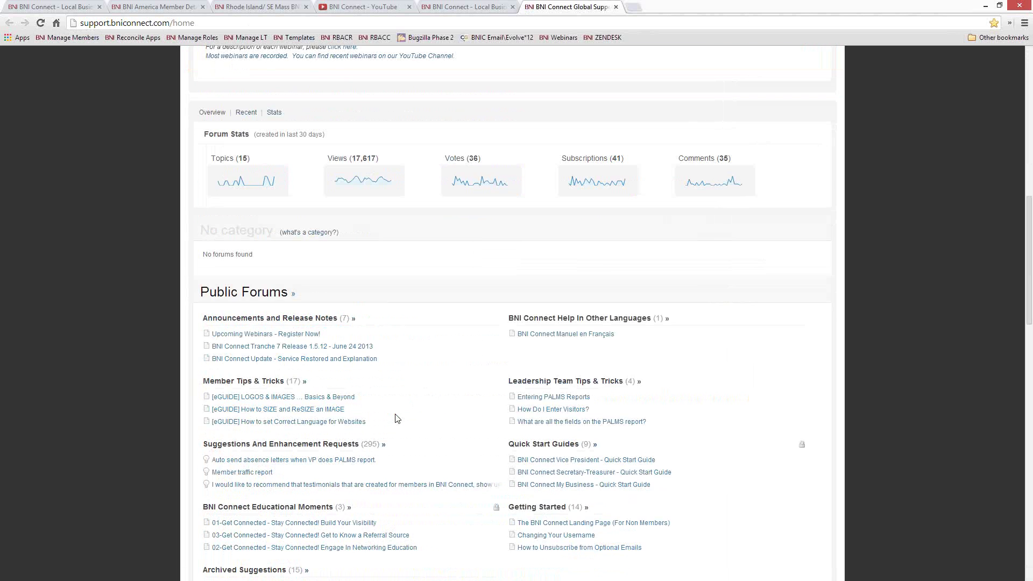
scroll(355, 216, up, 3)
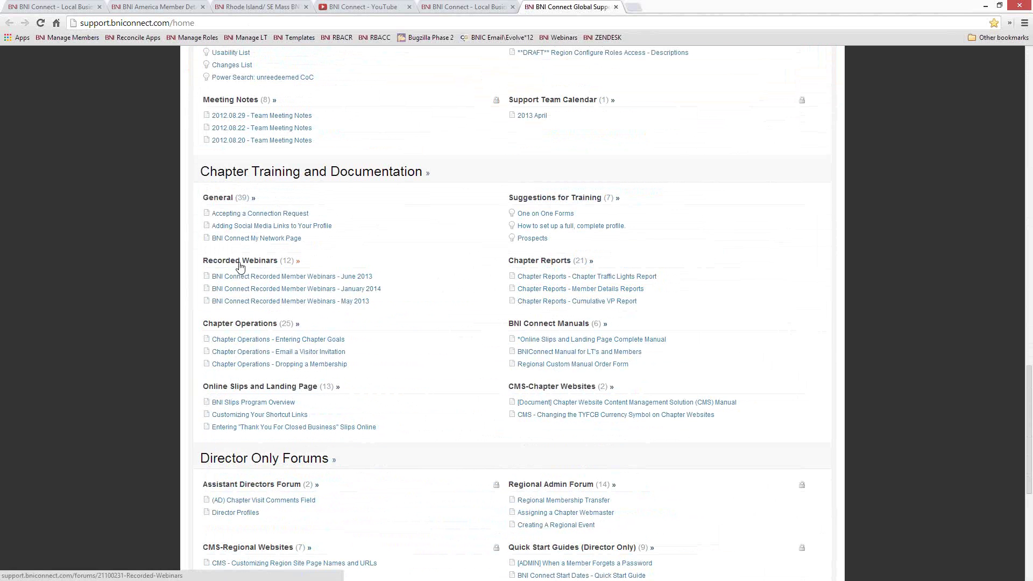
Step: Enter 'face' in the address bar and move to the Facebook address suggestion
click(546, 24)
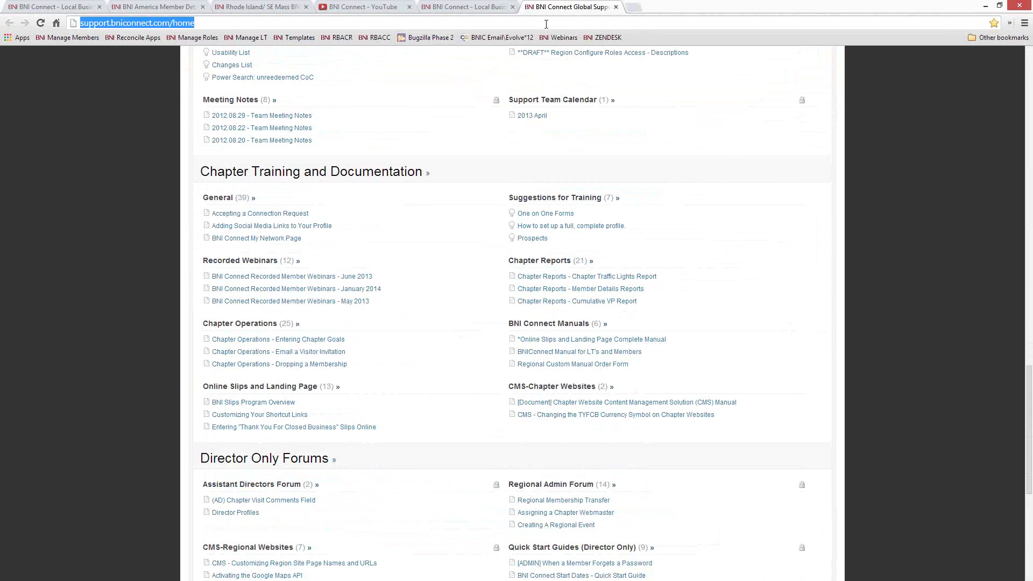
text(face)
key(Down)
key(Down)
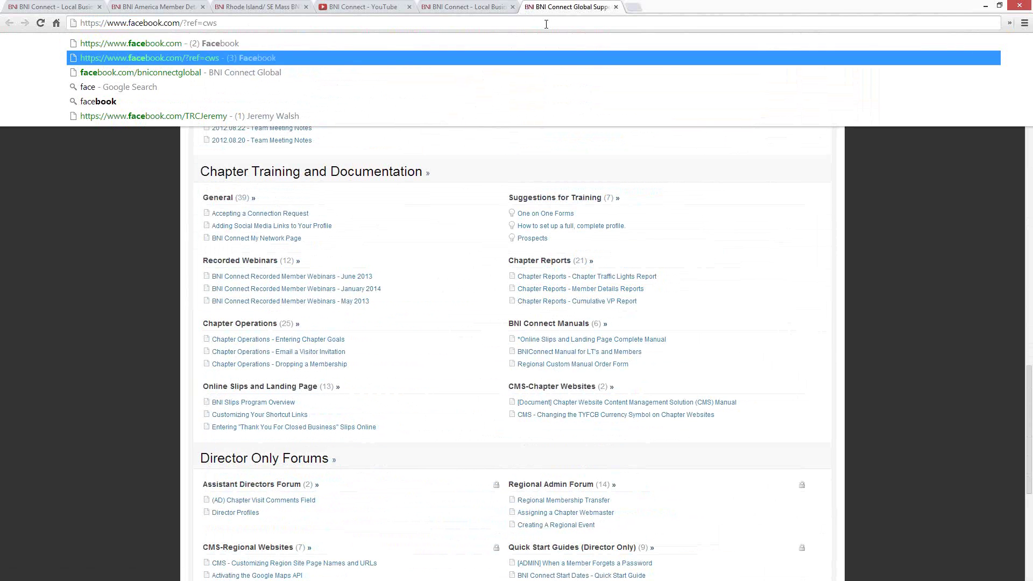
Step: Load facebook.com/bniconnectglobal, scroll through the page, and close its tab
key(Return)
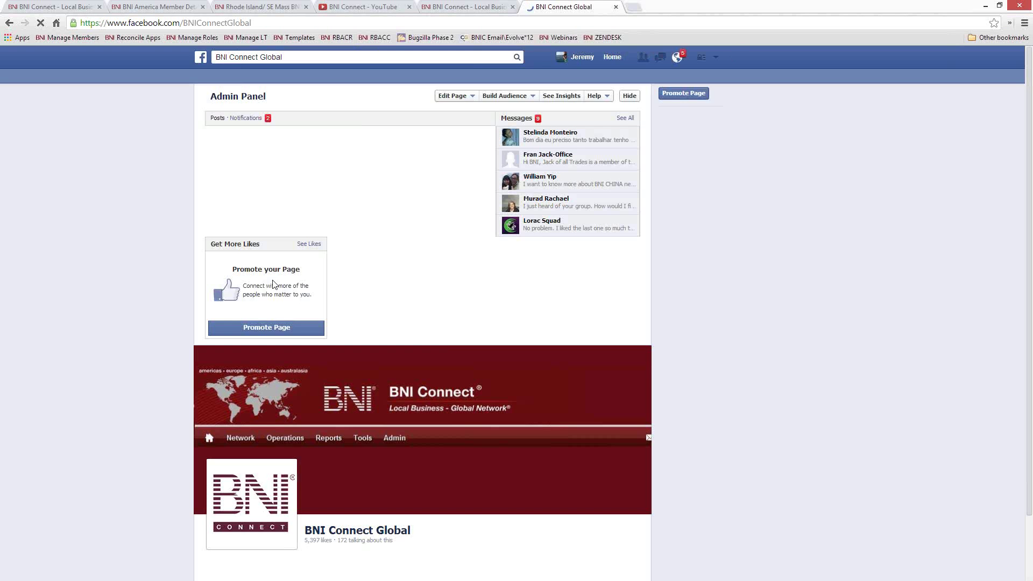
scroll(735, 302, down, 3)
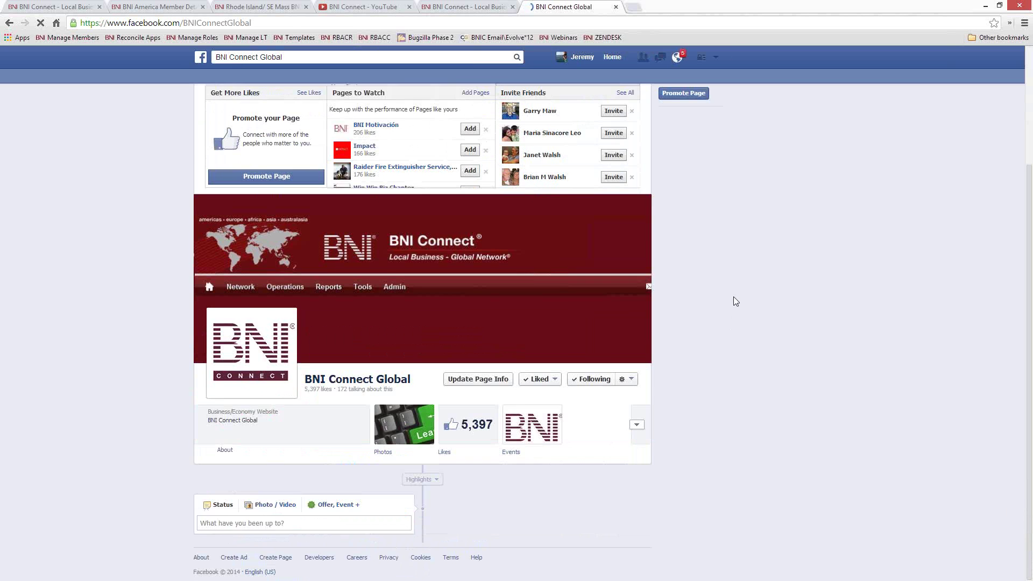
scroll(736, 297, down, 8)
scroll(735, 295, up, 2)
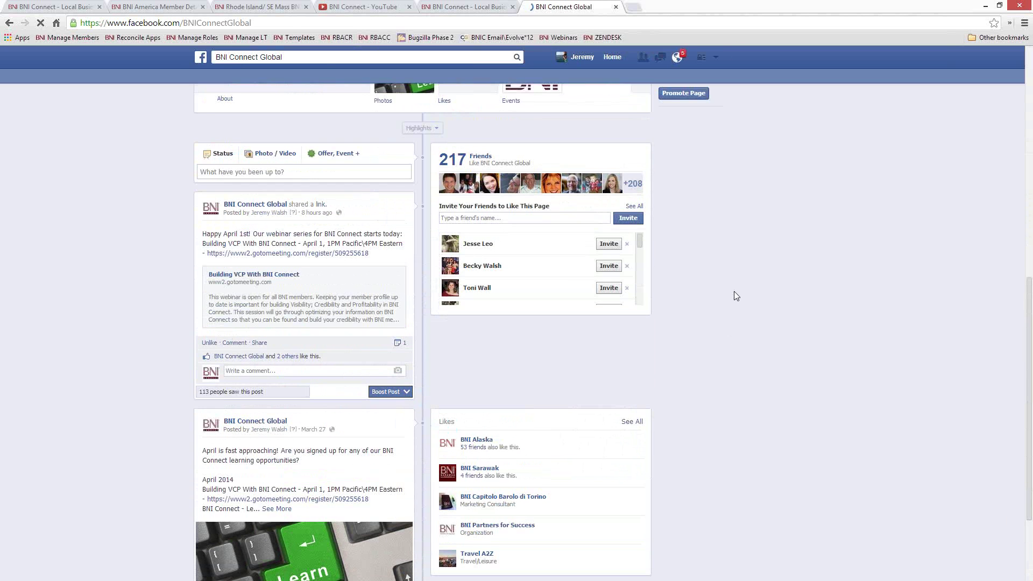
click(616, 7)
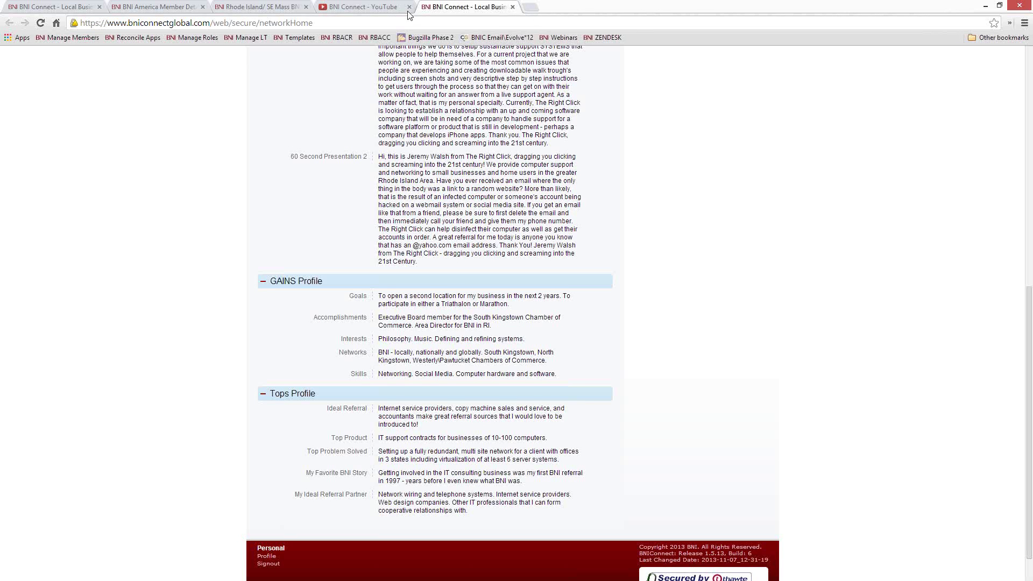
Step: Highlight the April Leadership Team Tools & Reports webinar on the support home page, then close that tab
click(454, 22)
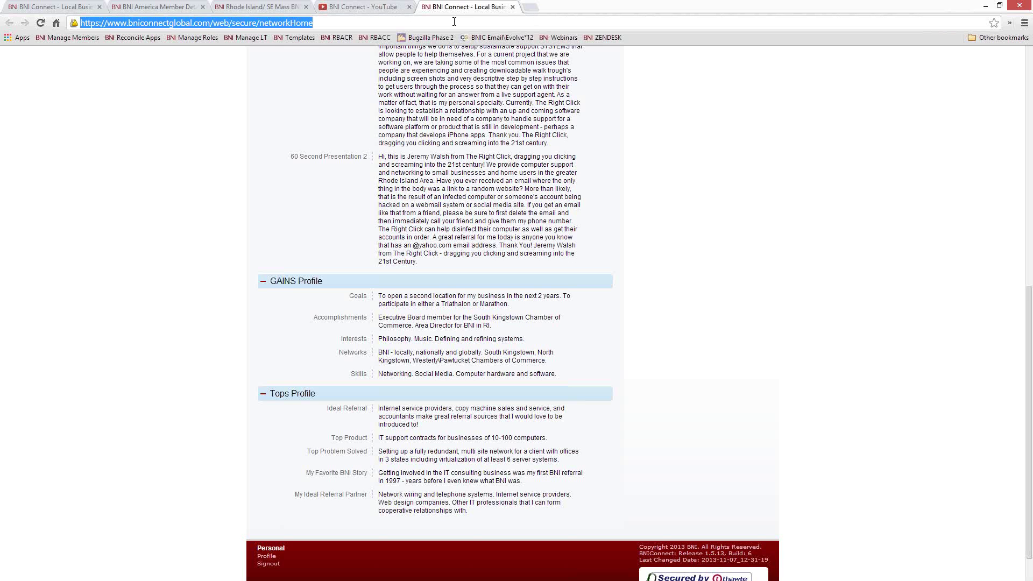
click(598, 37)
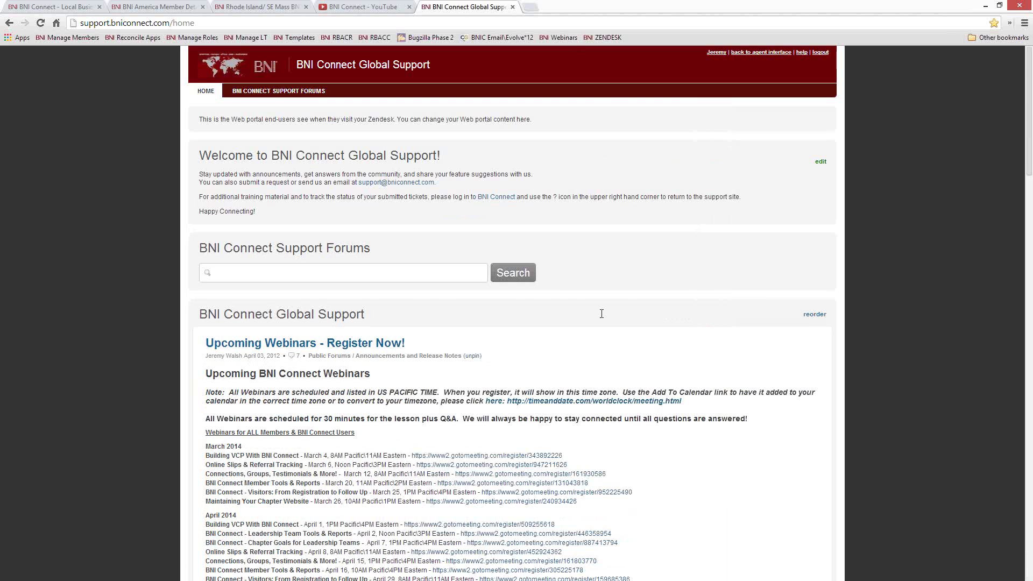
scroll(595, 319, down, 4)
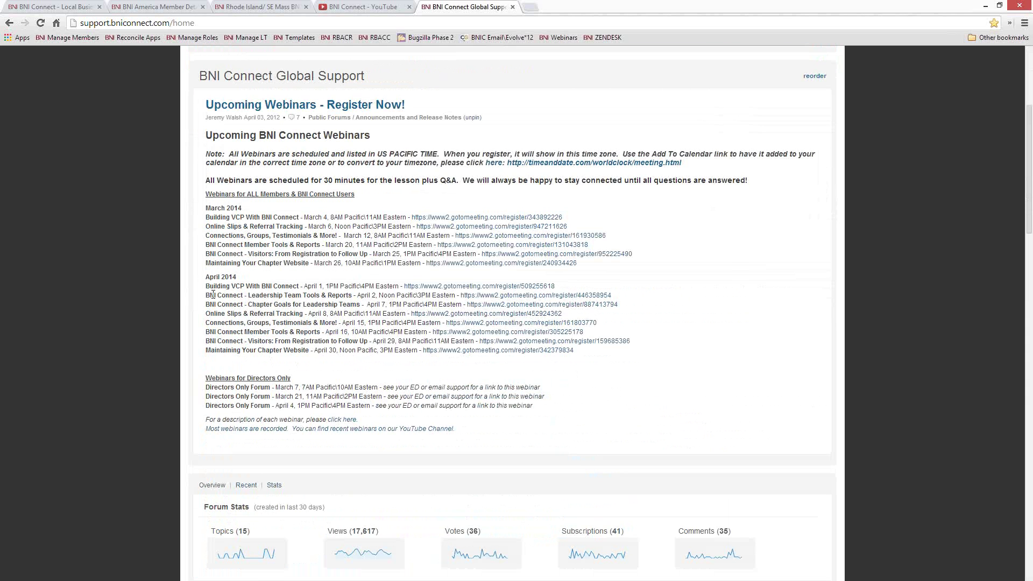
drag(205, 295, 356, 296)
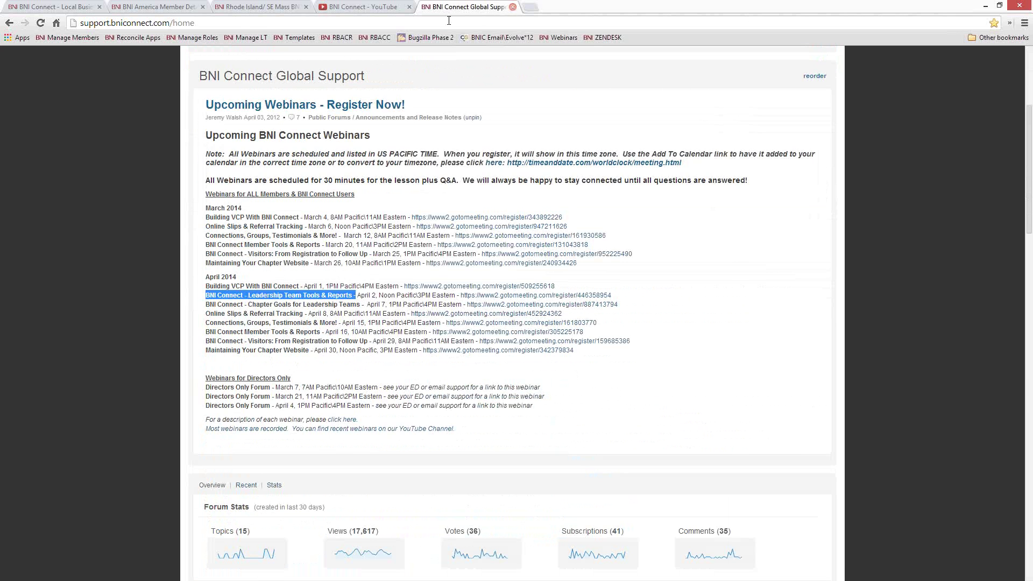
click(513, 7)
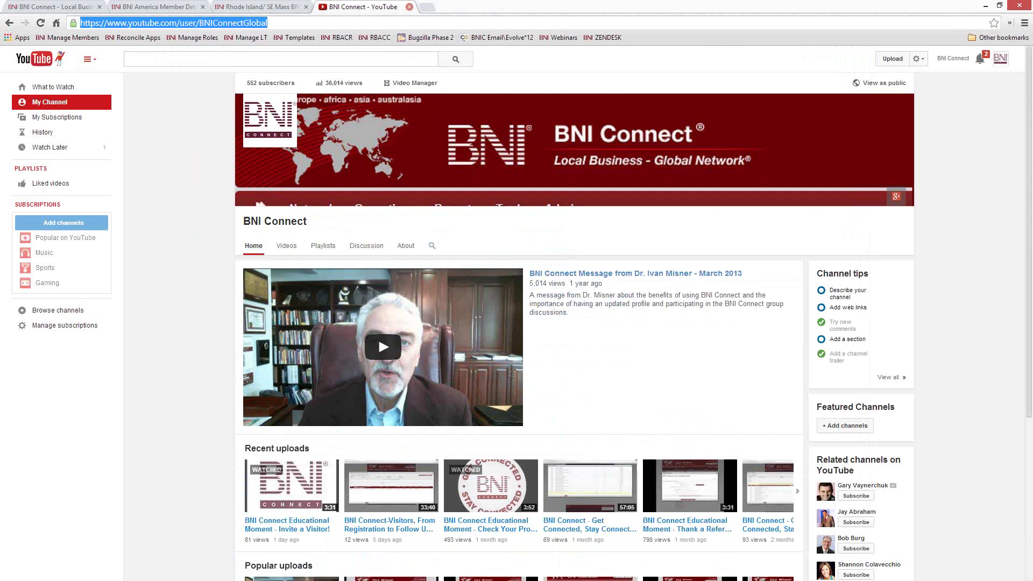
Step: Close the YouTube, Member Detail and Rhode Island member search tabs, keeping the BNI Connect home tab
click(409, 7)
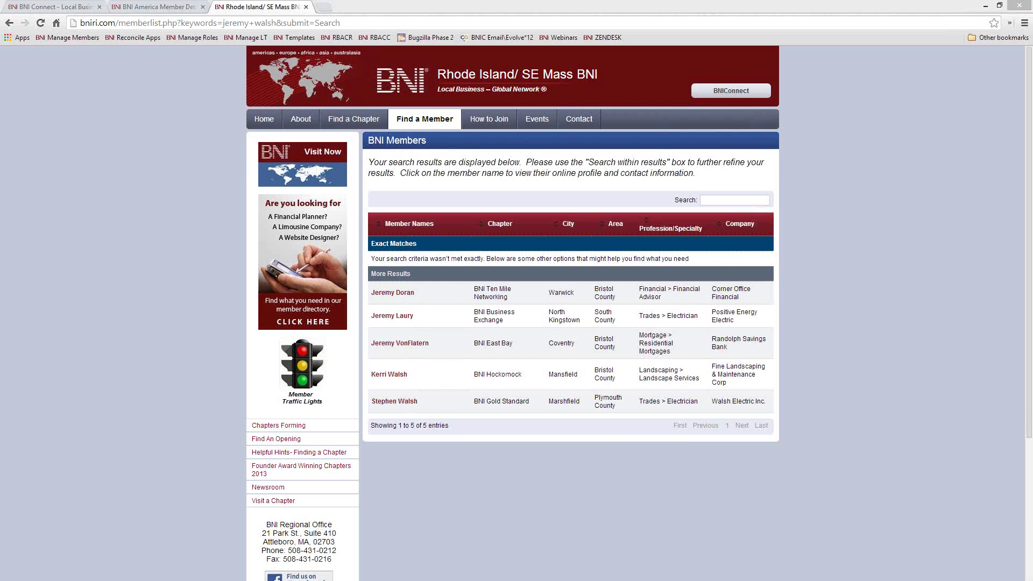
click(78, 7)
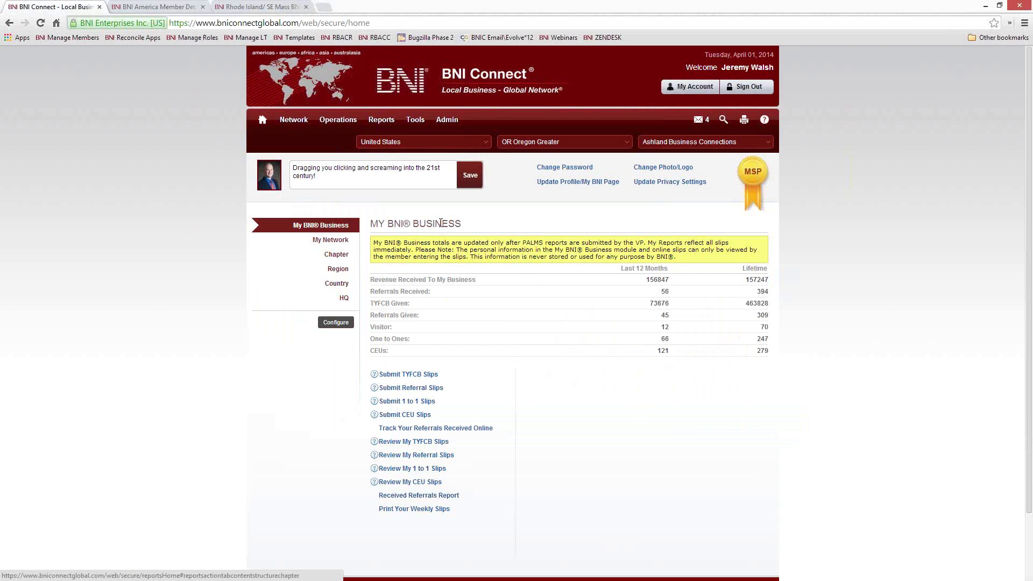
click(170, 7)
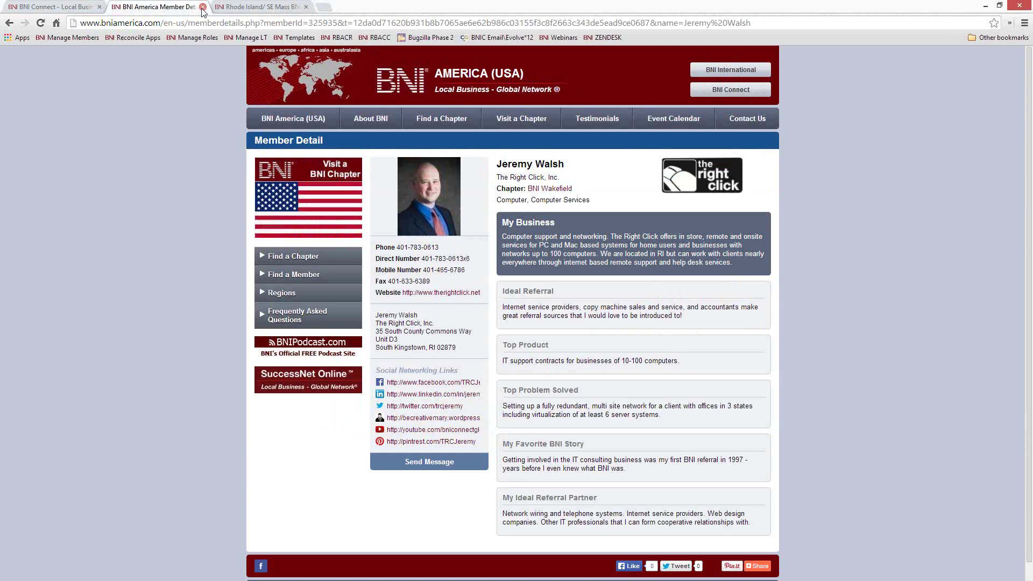
click(203, 7)
click(202, 7)
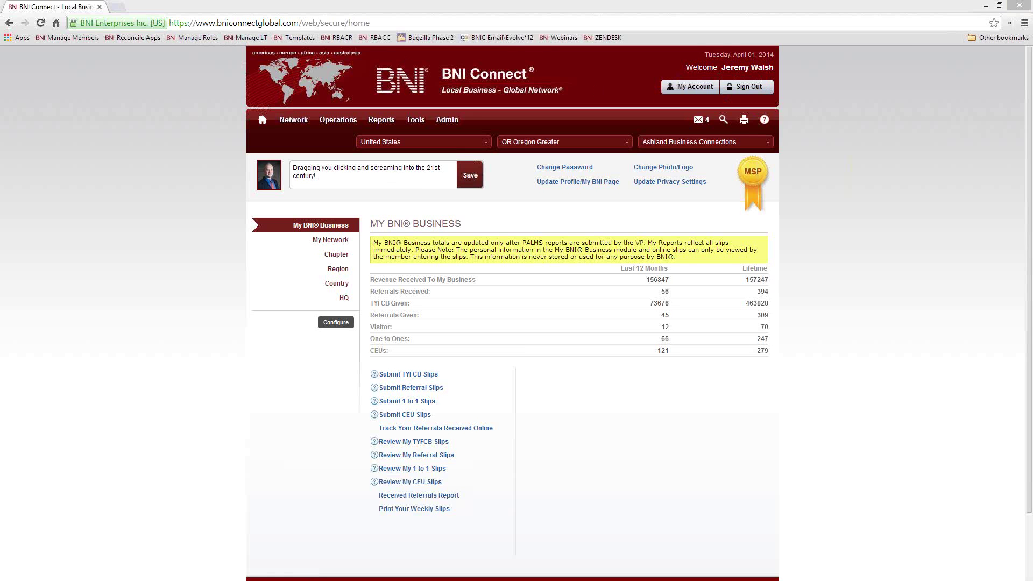
Step: Open the Submit TYFCB Slips form and place the cursor in the referral amount field
click(399, 377)
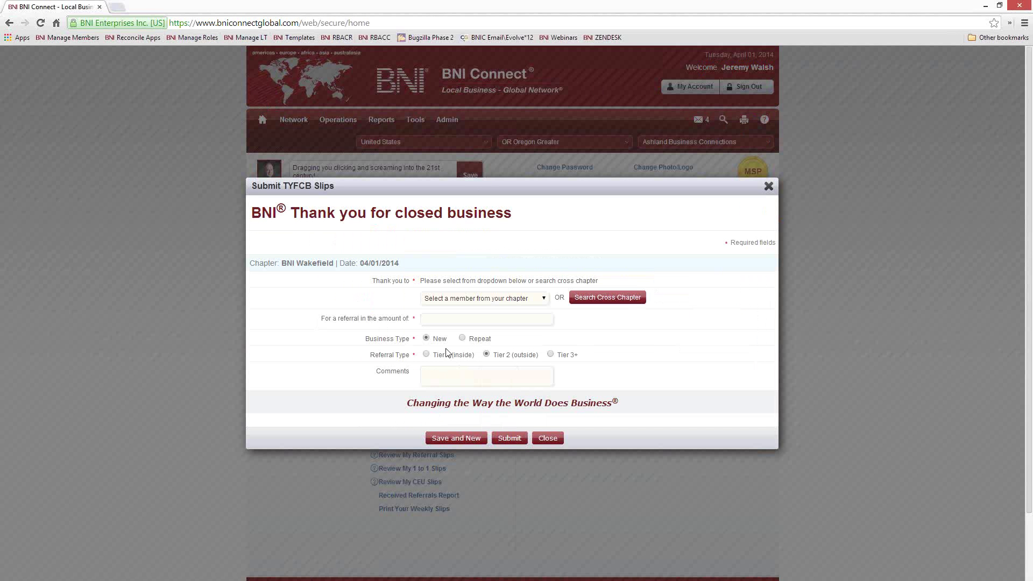
click(440, 322)
Step: Close the empty Submit TYFCB Slips form without submitting it
click(768, 185)
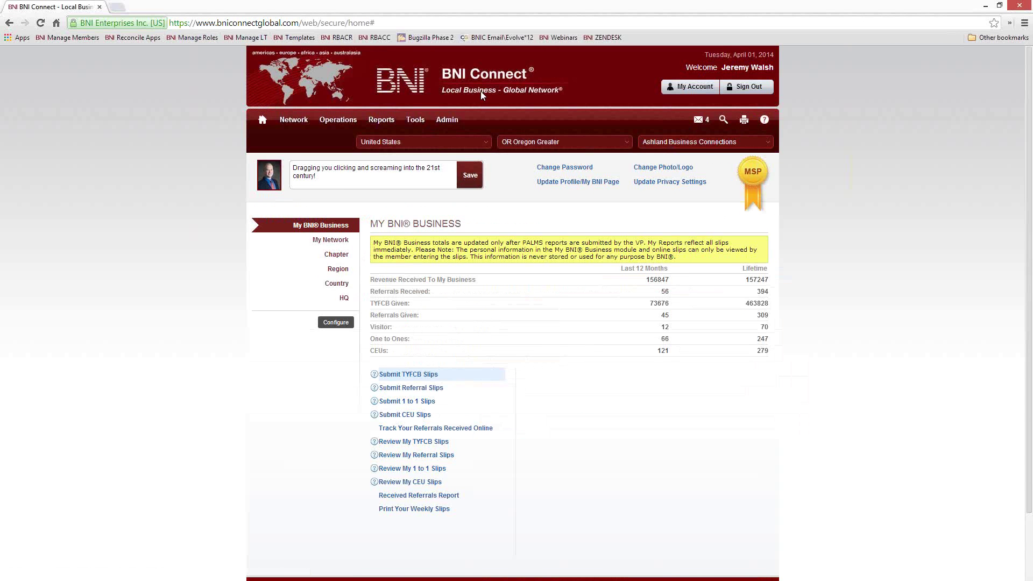
Step: In a new tab, search the support forums for 'slips overview' and open the BNI Slips Program Overview article
click(117, 7)
click(605, 38)
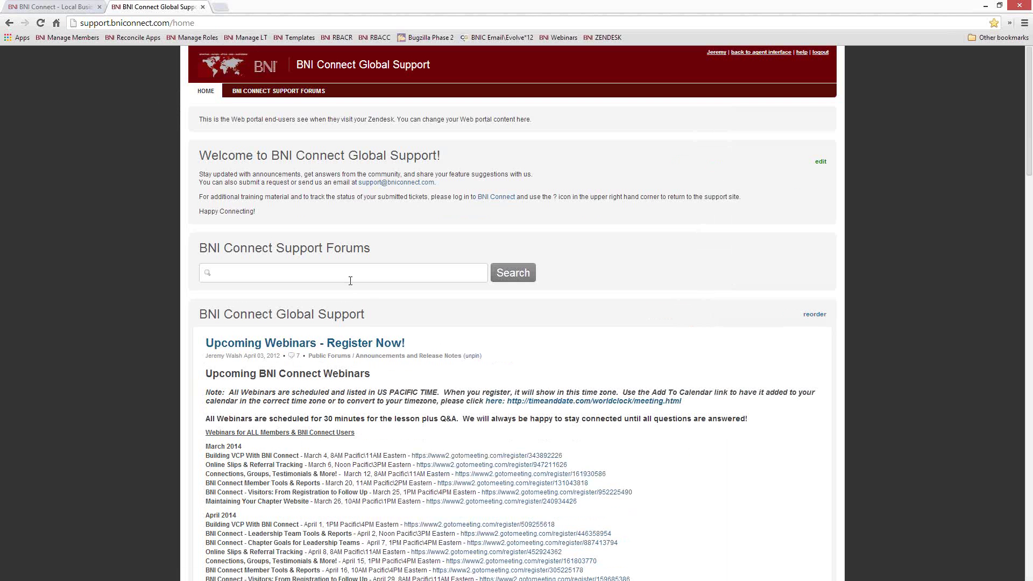
click(347, 273)
text(slips )
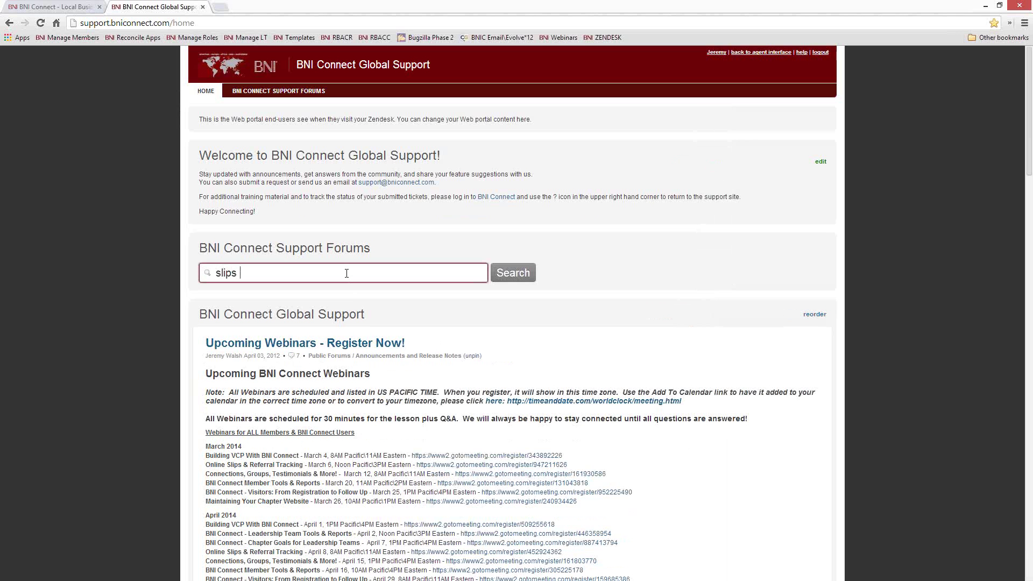
text(overview)
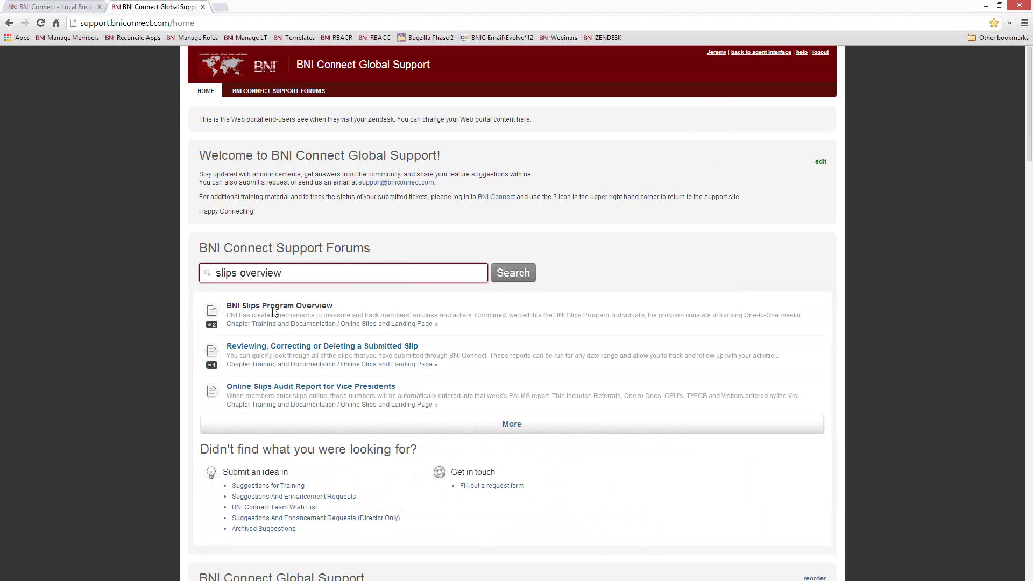
click(274, 310)
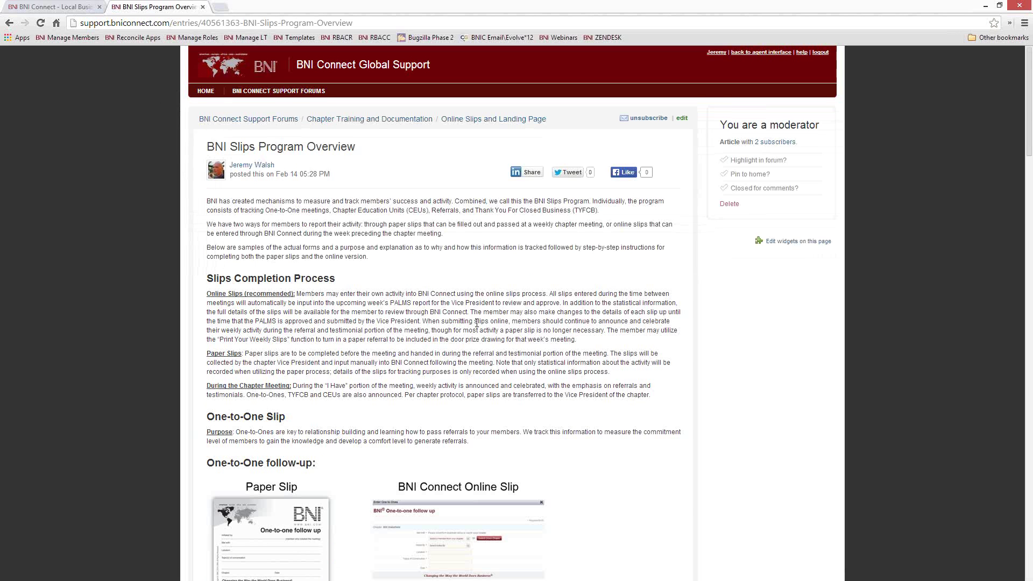
Step: Read through the Slips Program Overview, highlight its 'Thank You For Closed Business' heading, then close it
scroll(477, 323, down, 20)
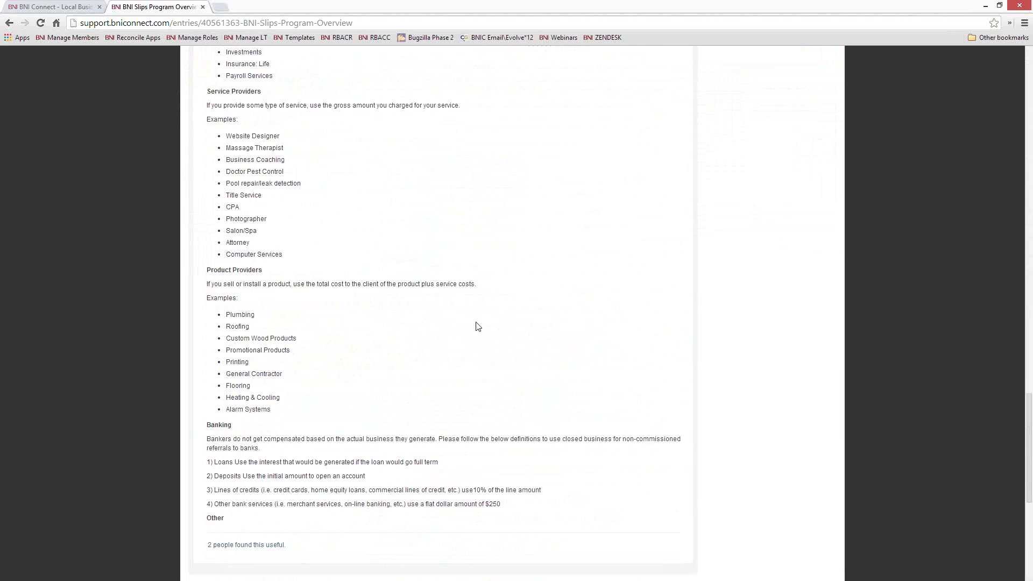
scroll(476, 325, up, 6)
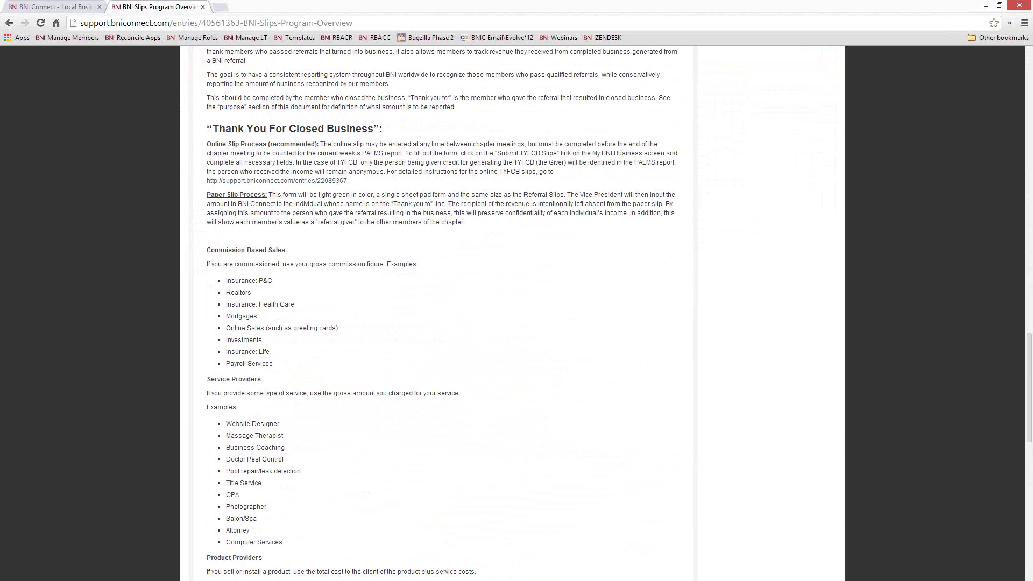
drag(209, 128, 382, 129)
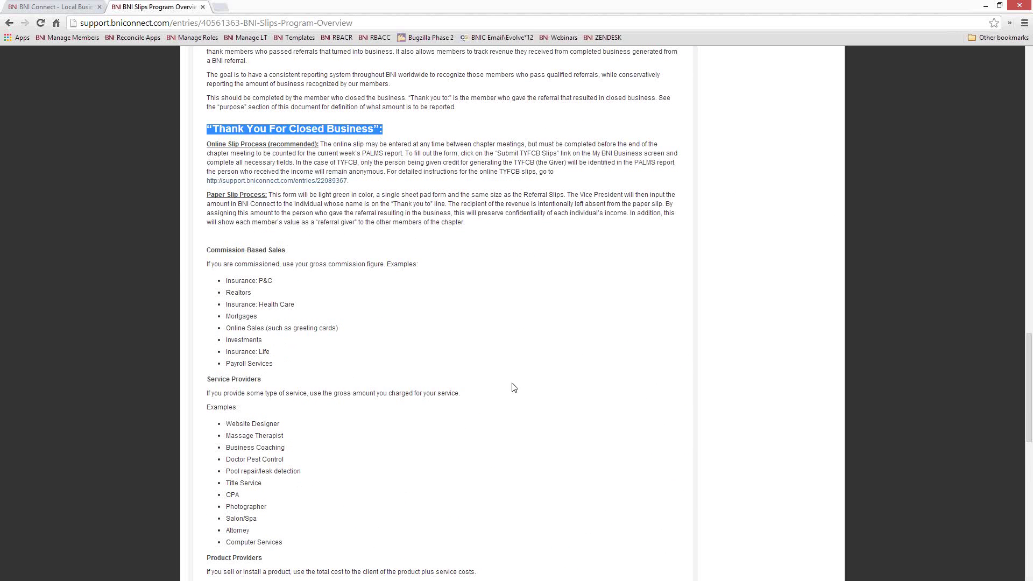
scroll(392, 260, down, 1)
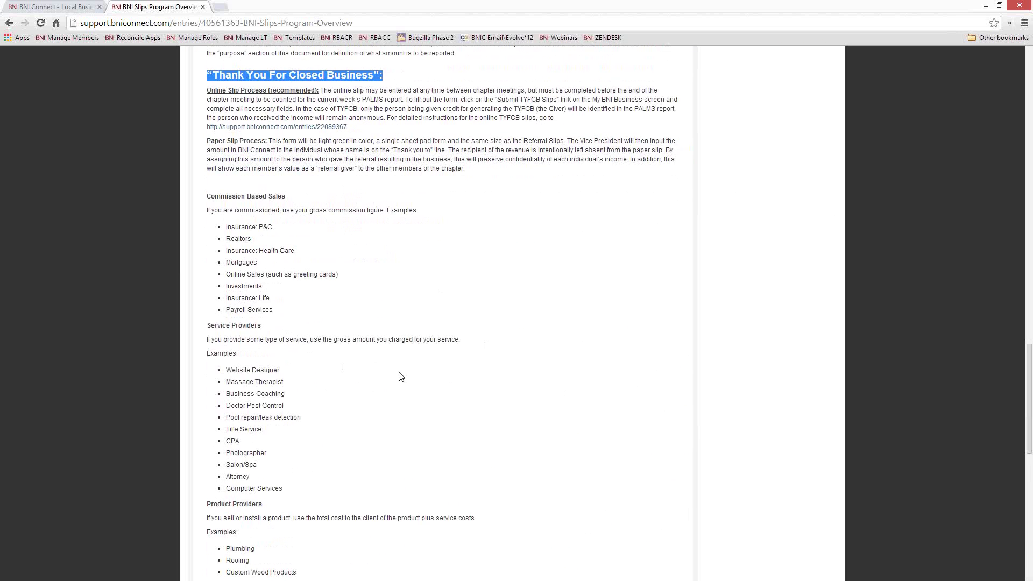
scroll(401, 376, down, 7)
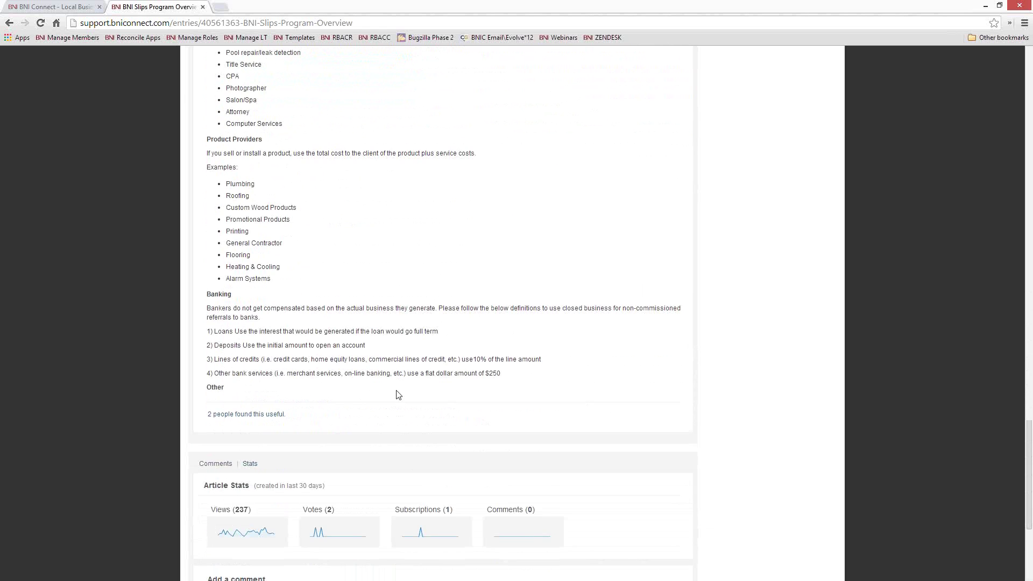
scroll(398, 395, up, 20)
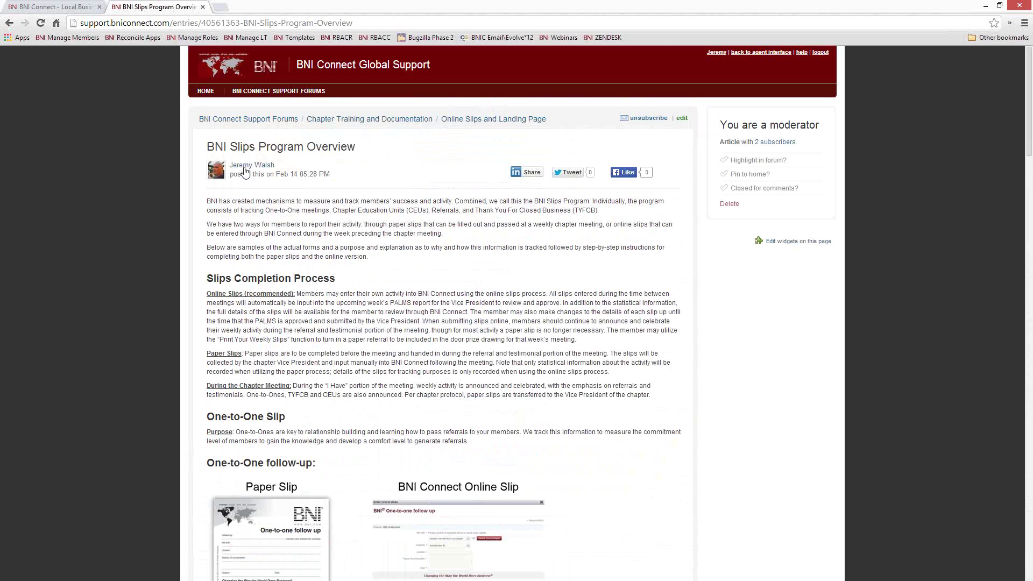
click(203, 7)
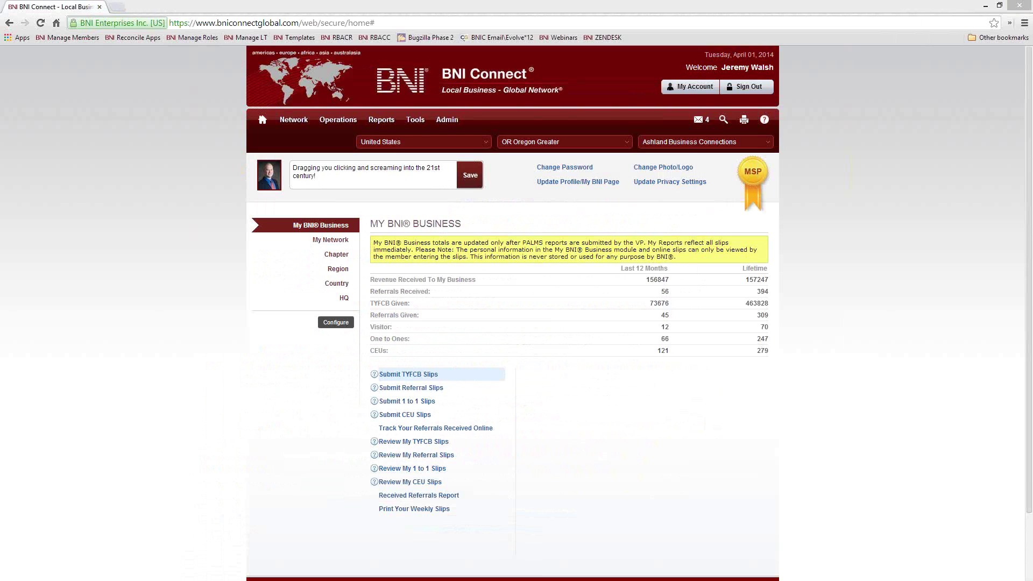
Step: Load Global Support's home page in a new tab and highlight the April 2 and April 7 webinar titles
click(119, 10)
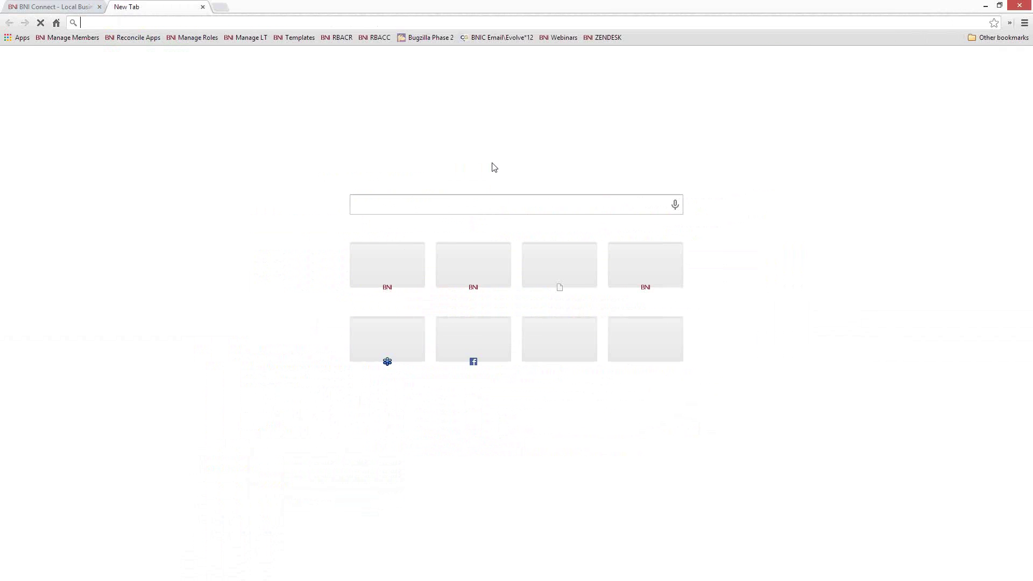
click(602, 37)
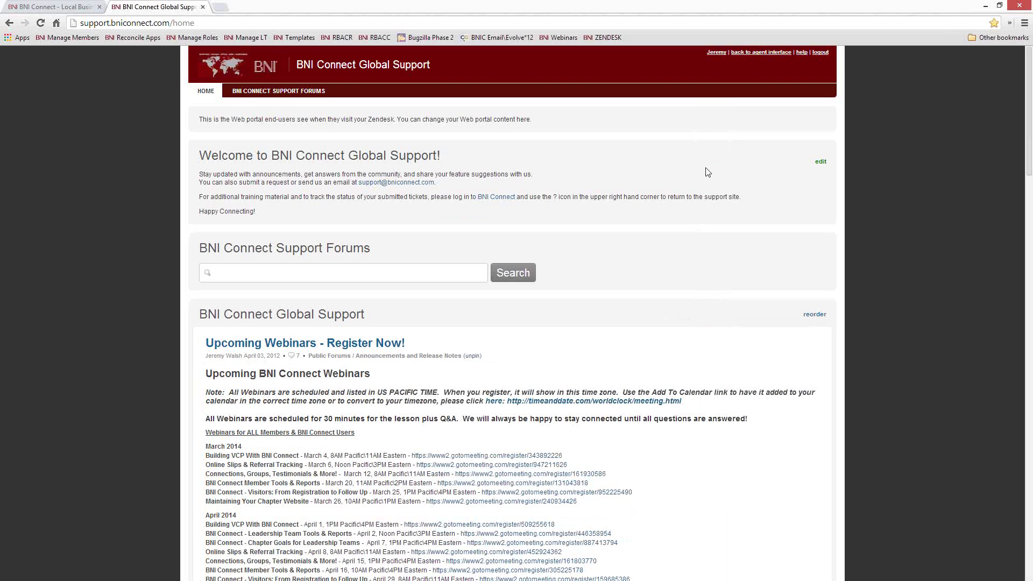
scroll(800, 281, down, 5)
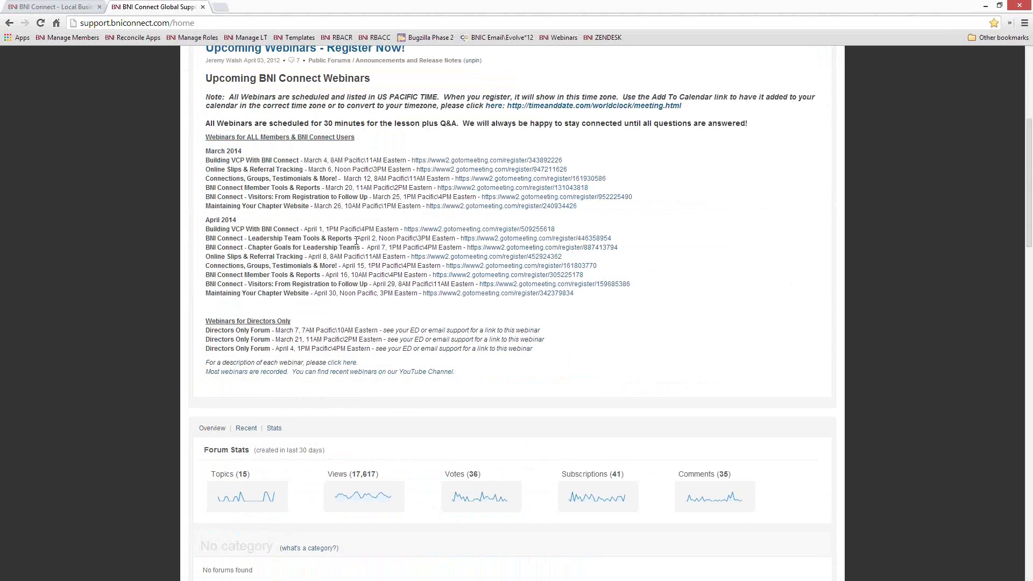
drag(355, 239, 244, 234)
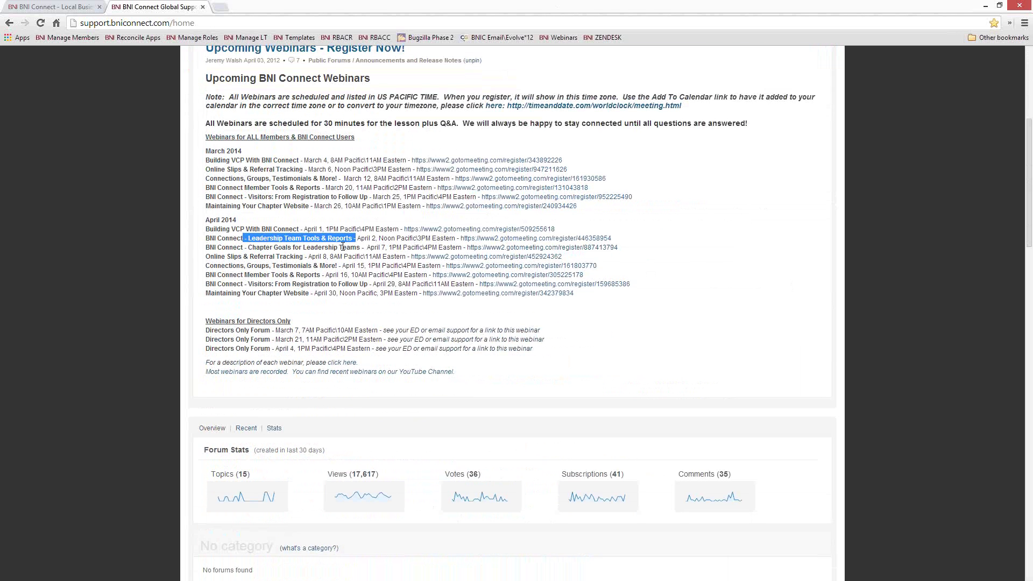
drag(367, 247, 203, 257)
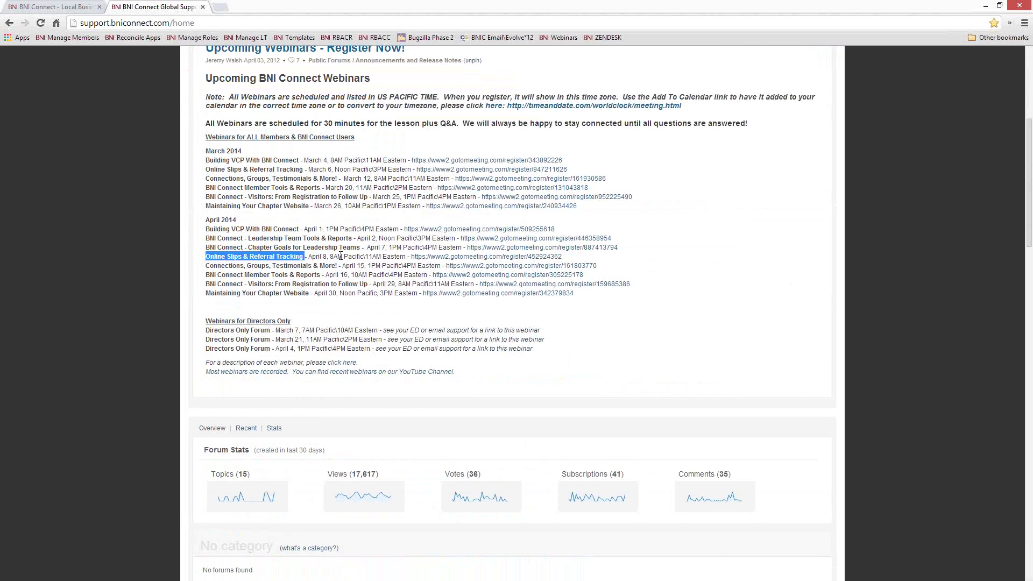